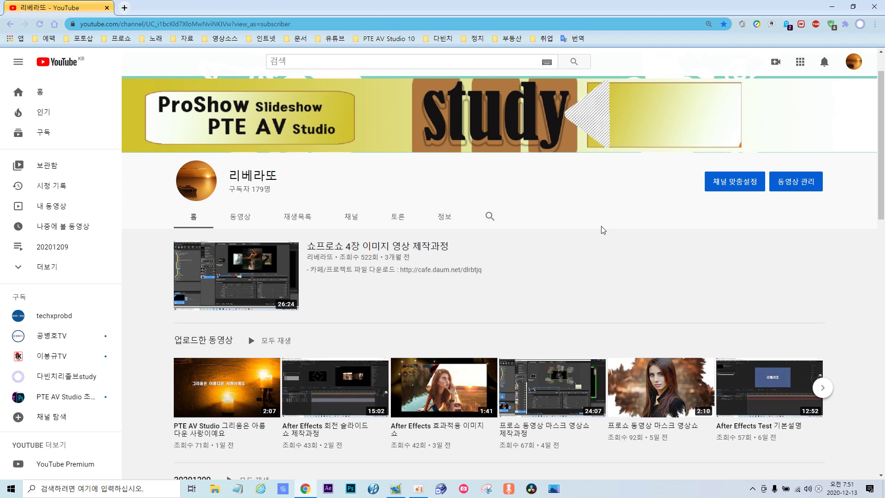
# Open the uploaded video "PTE AV Studio 그리움은 아름다운 사랑이예요" and follow the project-file download link in its description
pyautogui.scroll(-2, 603, 230)
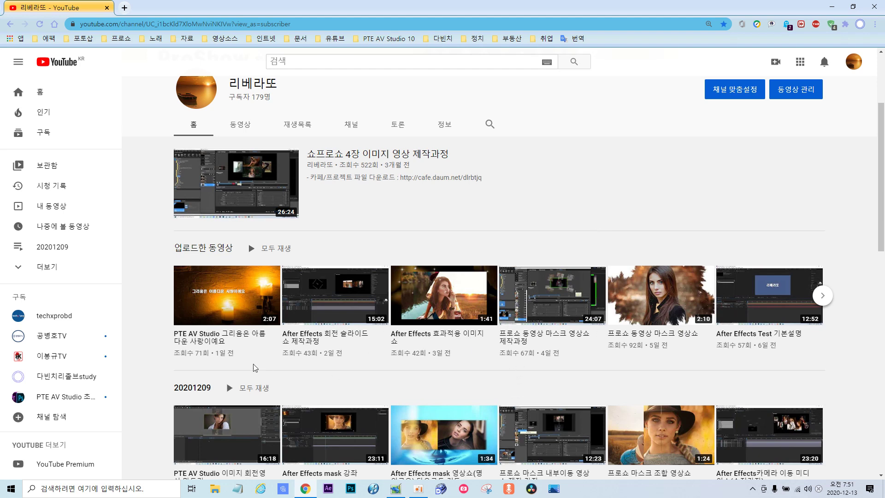
pyautogui.click(219, 342)
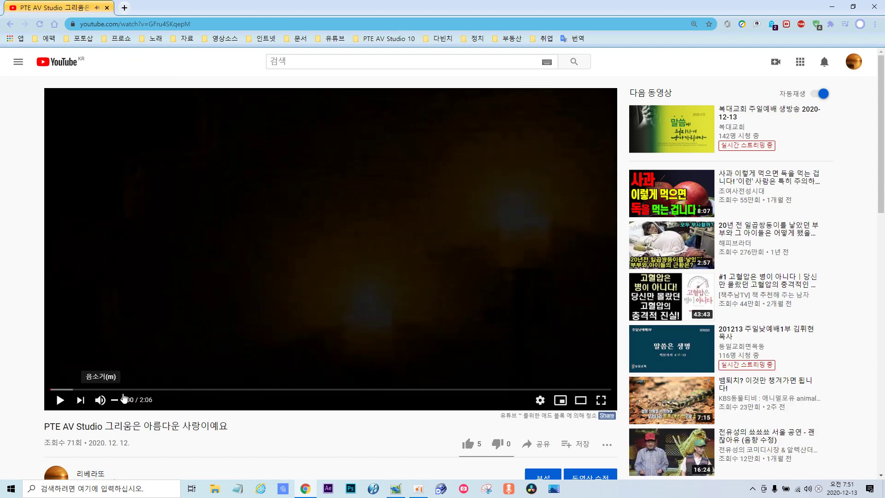
pyautogui.scroll(-4, 153, 390)
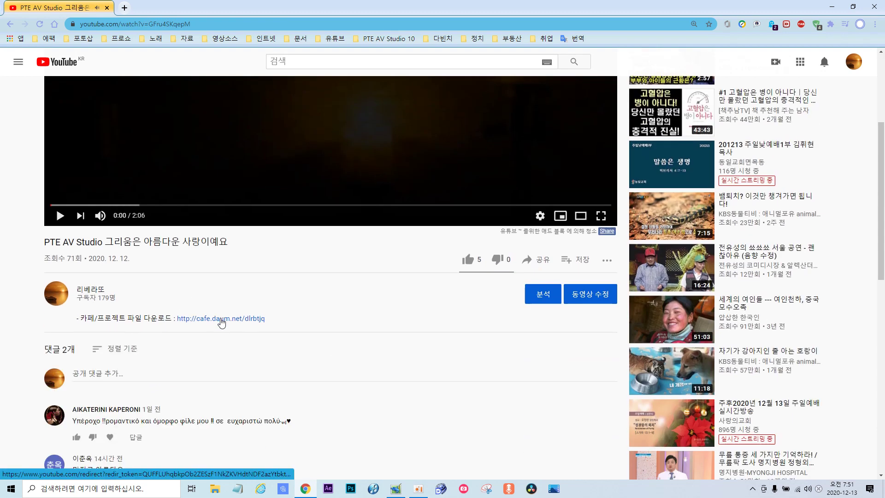
pyautogui.click(222, 319)
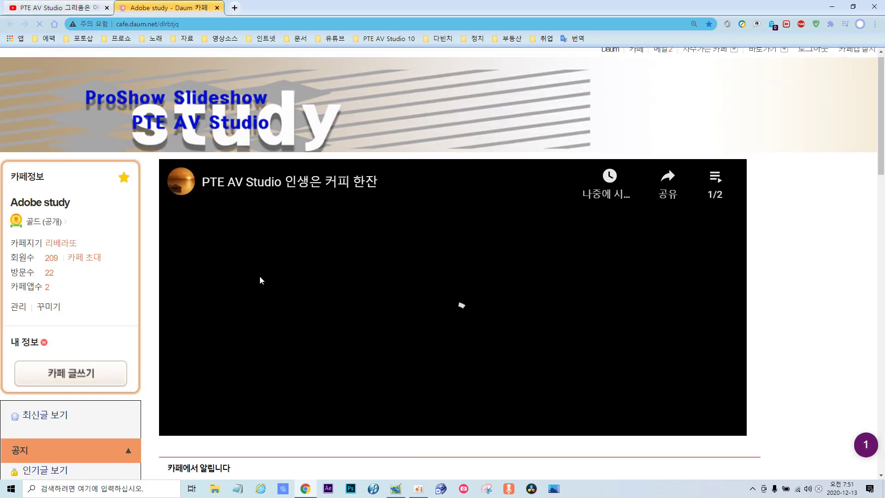
# View the cafe's 자료실 board where the project files are posted, and close the cafe page
pyautogui.scroll(-3, 259, 276)
pyautogui.click(209, 344)
pyautogui.scroll(-3, 60, 305)
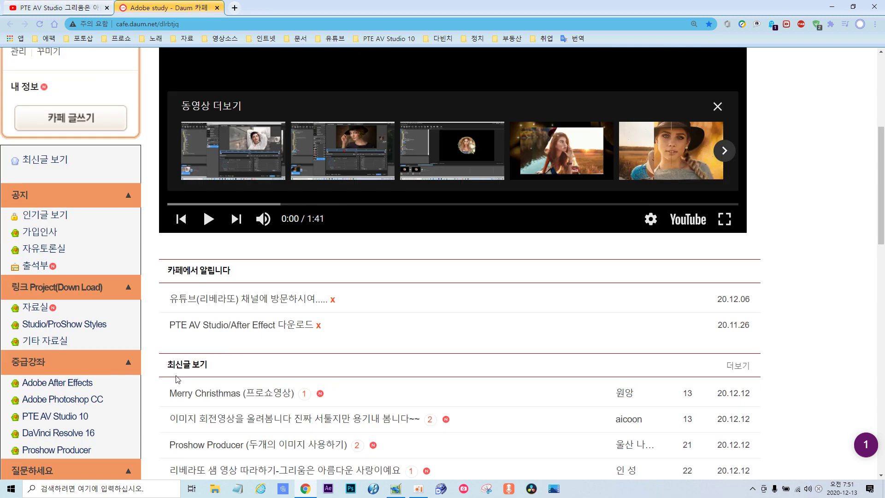
pyautogui.click(43, 296)
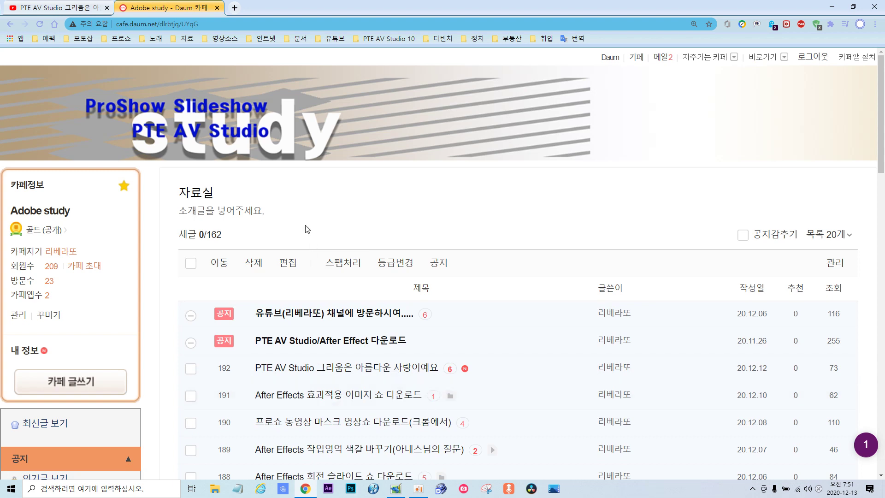
pyautogui.click(217, 8)
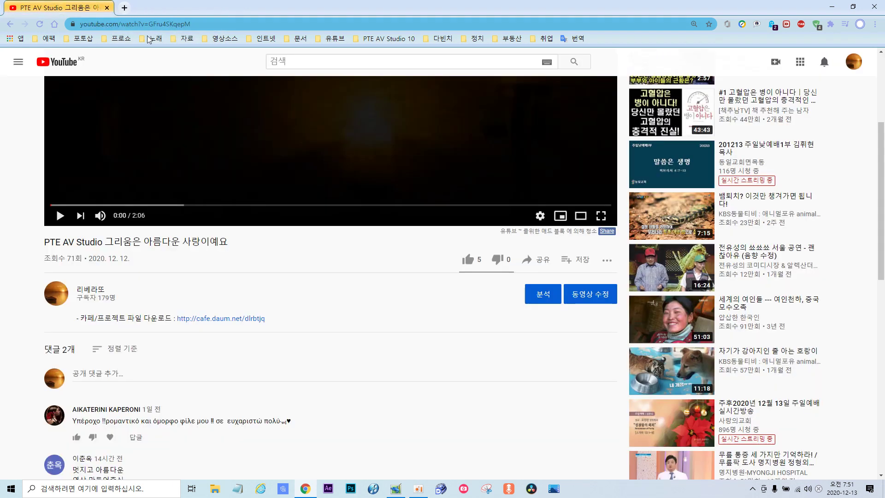
# Switch to PTE AV Studio and play the existing slide to preview its moving images
pyautogui.click(396, 488)
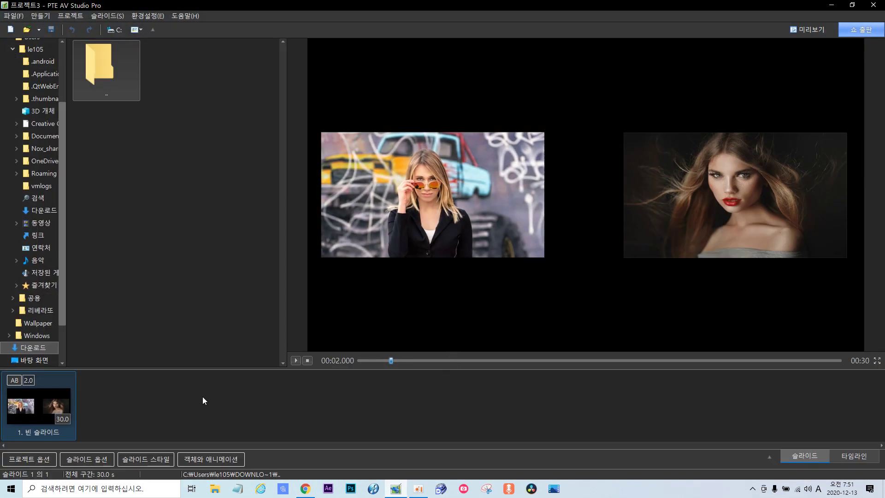
pyautogui.click(295, 361)
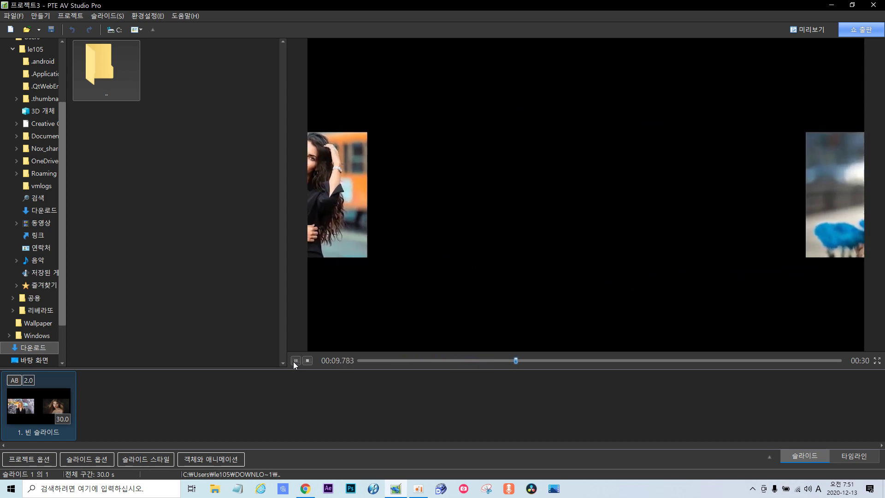
pyautogui.click(295, 361)
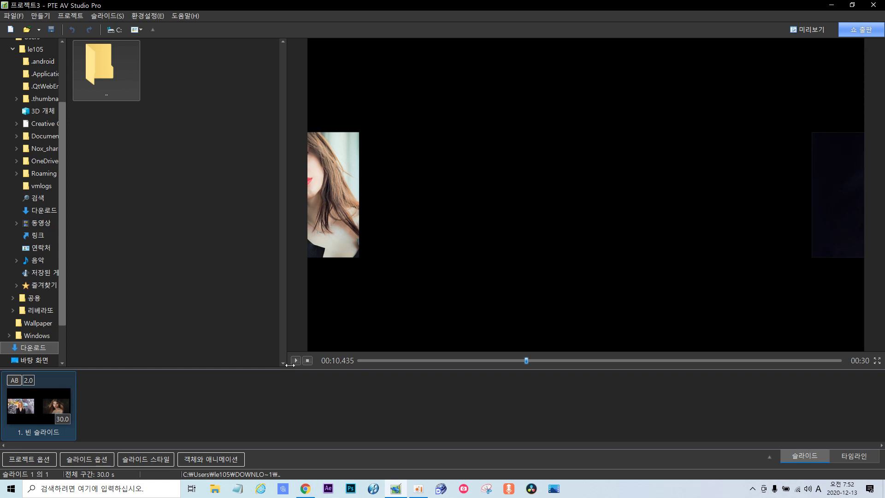
# Replace the existing slide with a new blank slide and set its duration to 30 seconds
pyautogui.rightClick(34, 399)
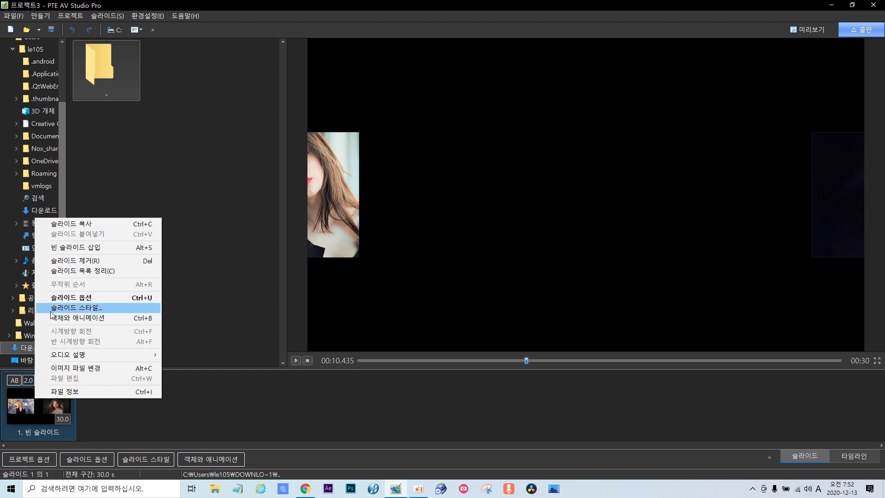
pyautogui.click(95, 261)
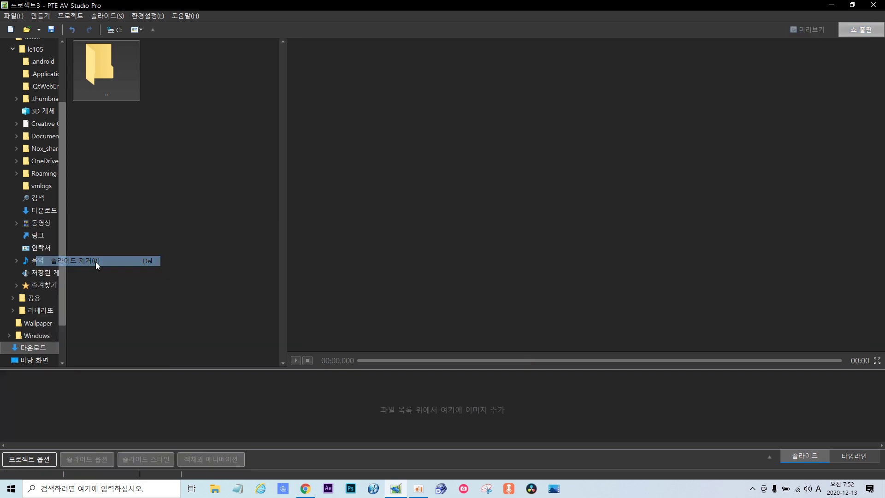
pyautogui.rightClick(79, 416)
pyautogui.click(127, 274)
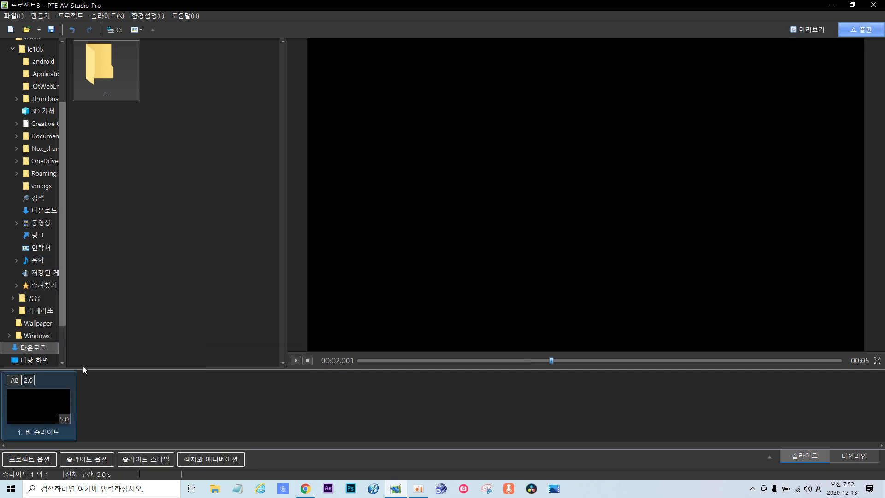
pyautogui.click(67, 416)
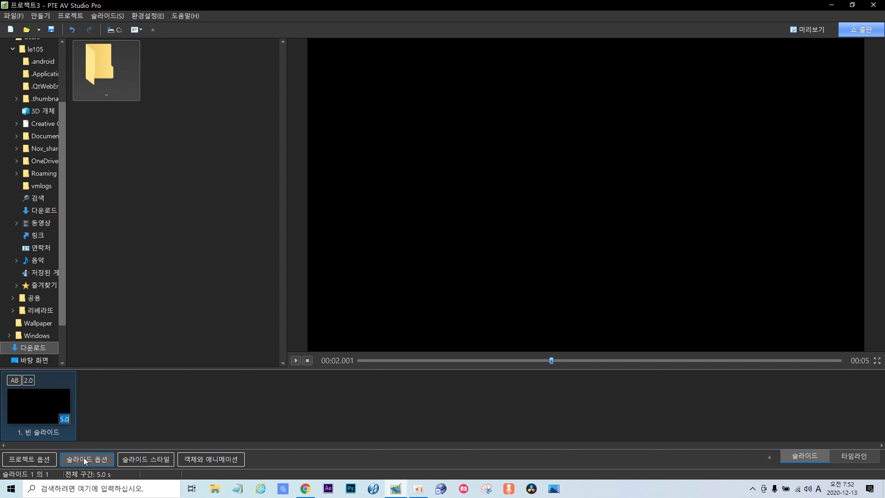
pyautogui.write('30')
# Add a frame to the blank slide in the objects and animation editor and name it aaa
pyautogui.click(215, 460)
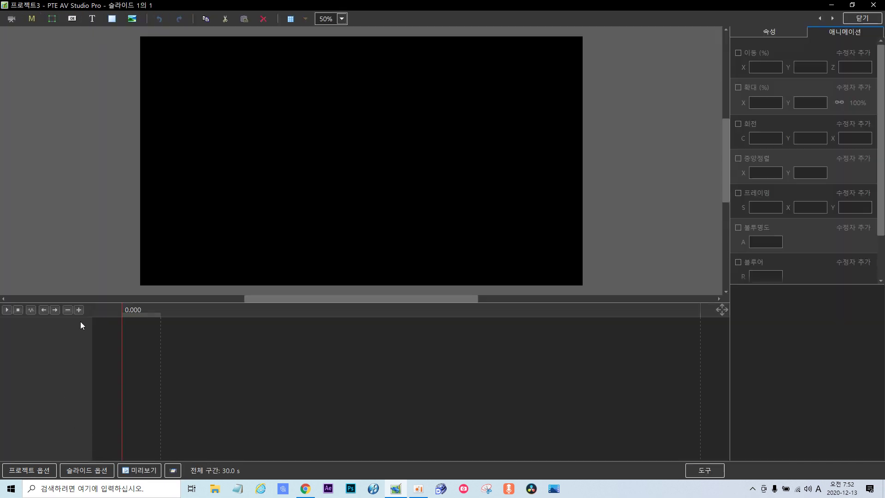
pyautogui.click(342, 19)
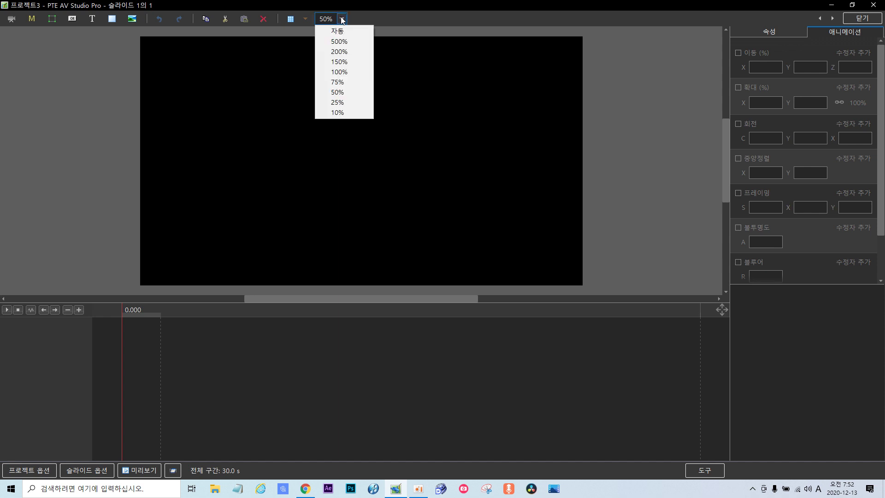
pyautogui.click(338, 102)
pyautogui.click(52, 18)
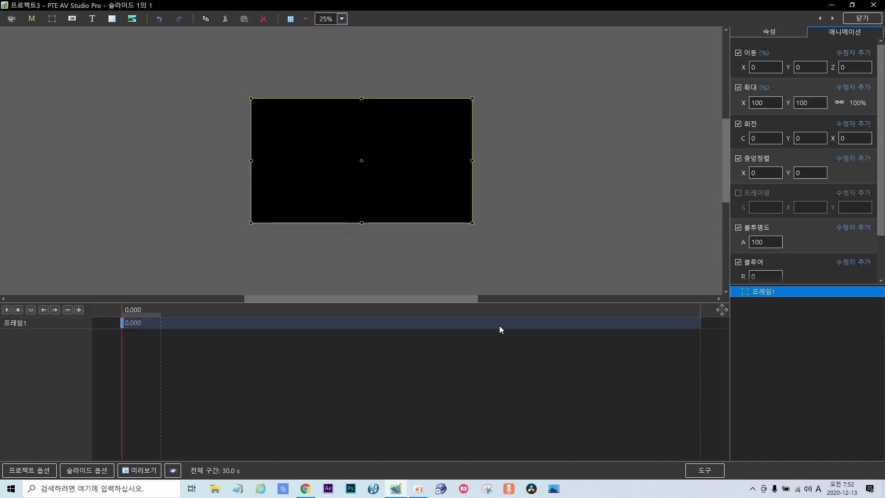
pyautogui.click(757, 31)
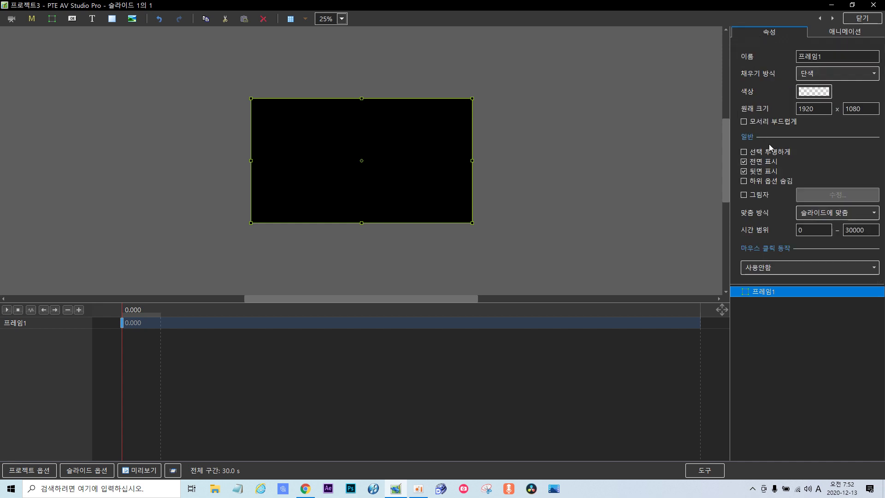
pyautogui.doubleClick(831, 59)
pyautogui.press('BackSpace')
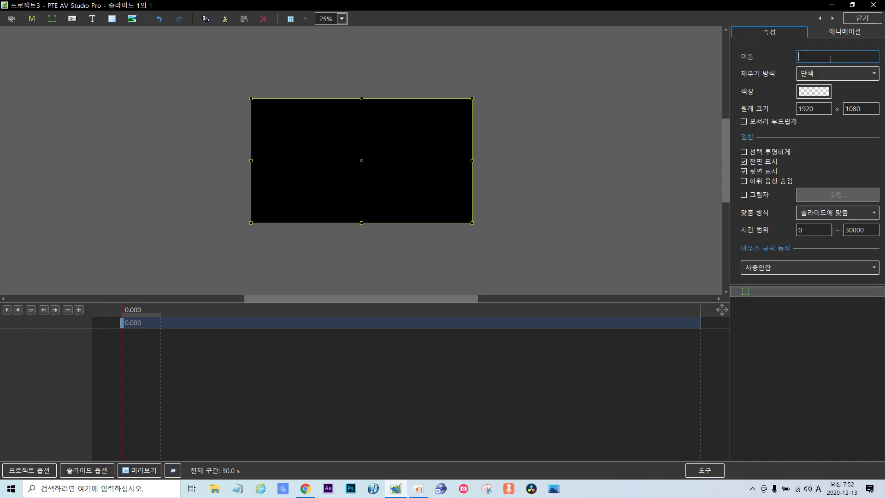
pyautogui.write('aaa')
# Insert the image aa from the desktop folder "PTE AV Studio 2개 프레임 이용하기" > image into frame aaa
pyautogui.click(133, 21)
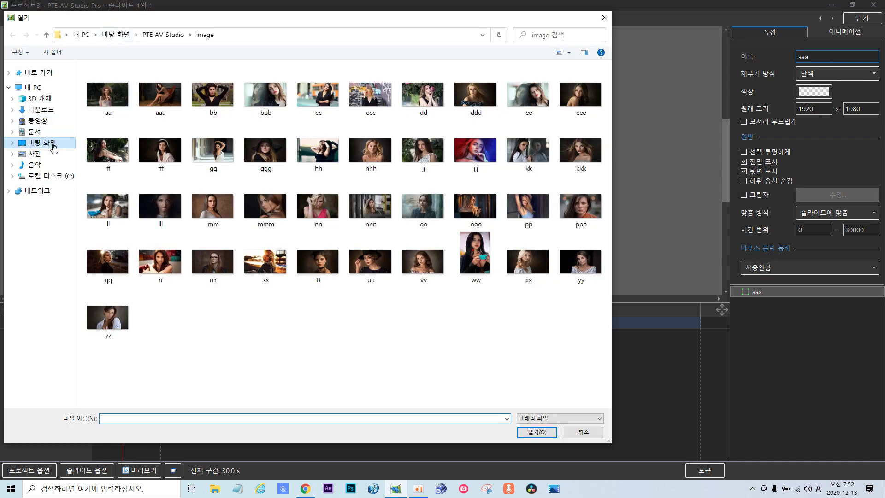
pyautogui.click(54, 146)
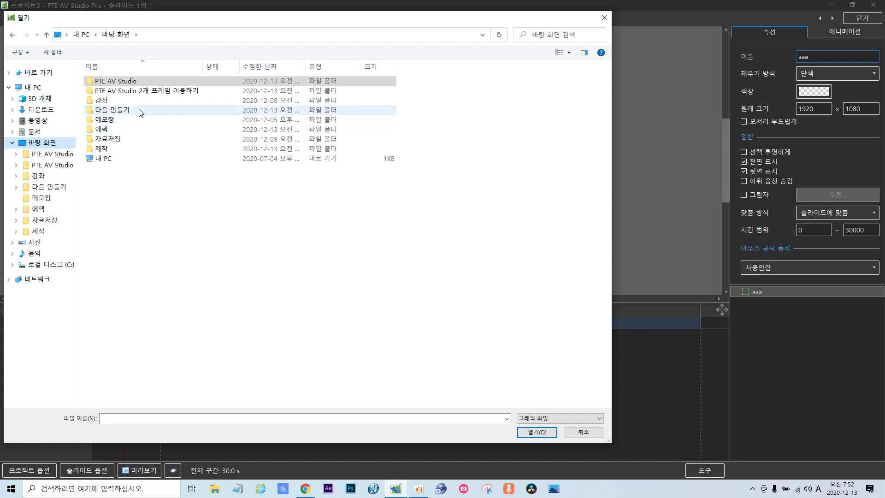
pyautogui.doubleClick(138, 91)
pyautogui.doubleClick(121, 93)
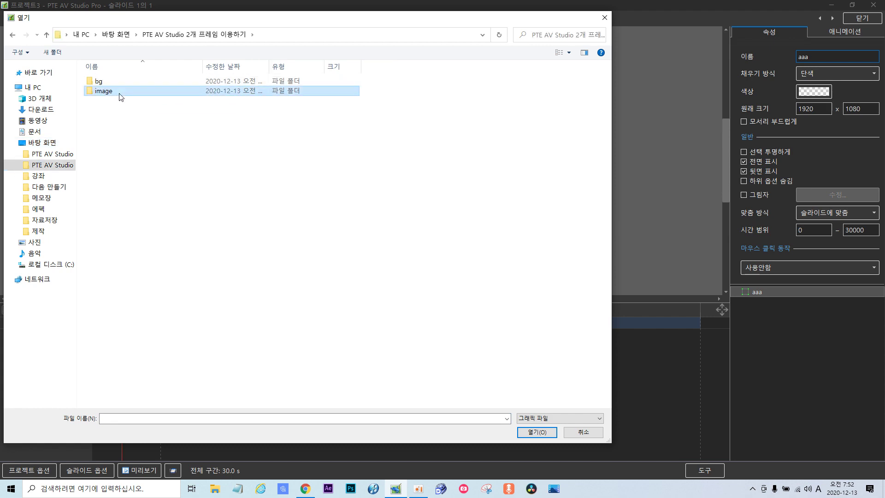
pyautogui.click(120, 97)
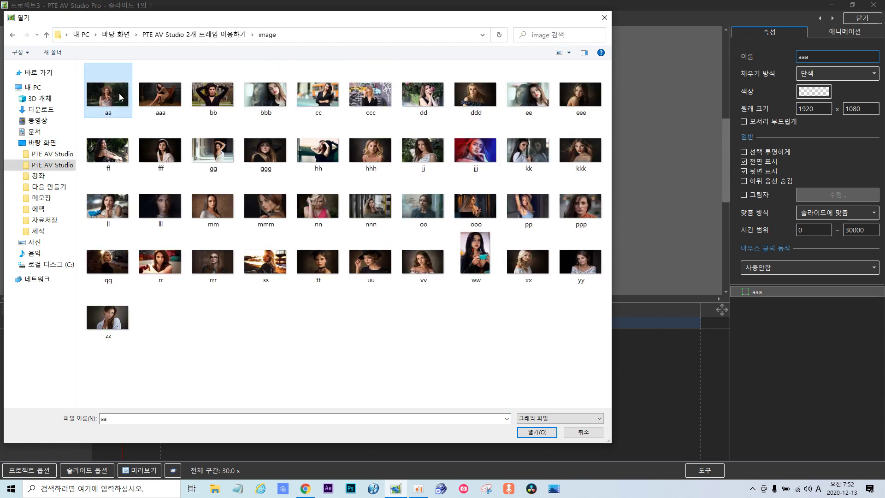
pyautogui.doubleClick(119, 97)
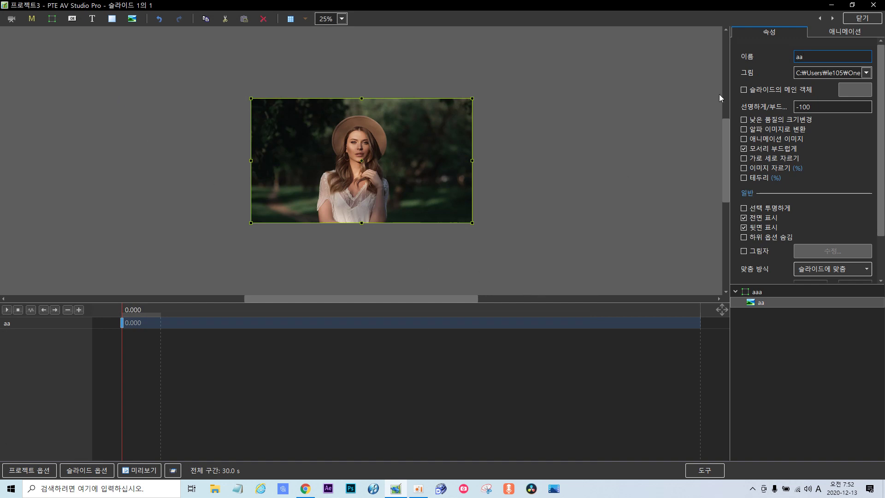
# Scale image aa to 40% in both X and Y
pyautogui.click(835, 35)
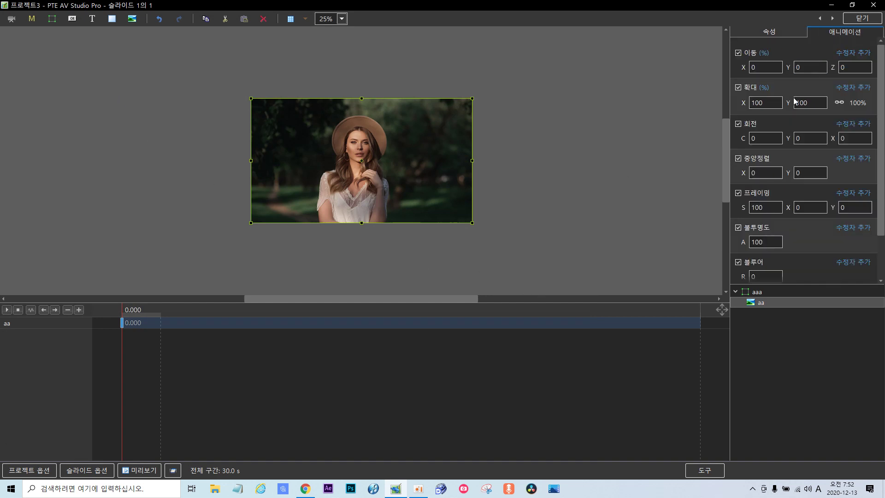
pyautogui.doubleClick(767, 103)
pyautogui.press('BackSpace')
pyautogui.write('40')
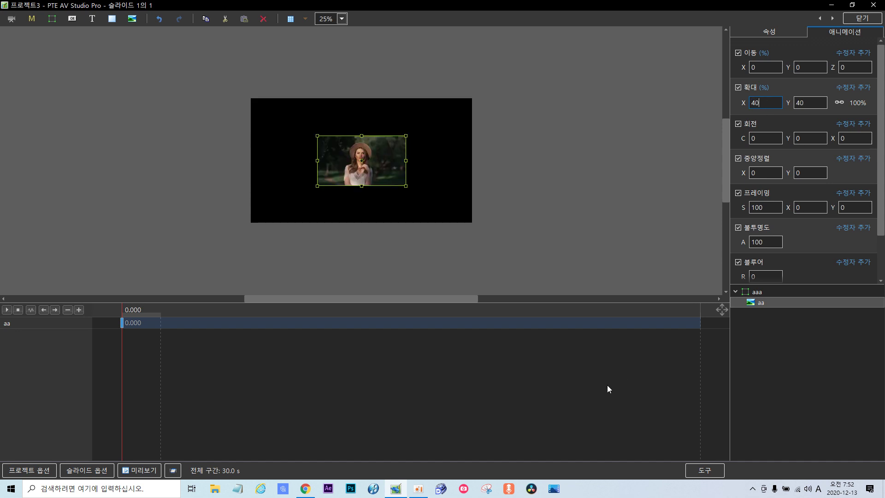
# Enable a border (테두리) on image aa and set its width to 1
pyautogui.click(779, 34)
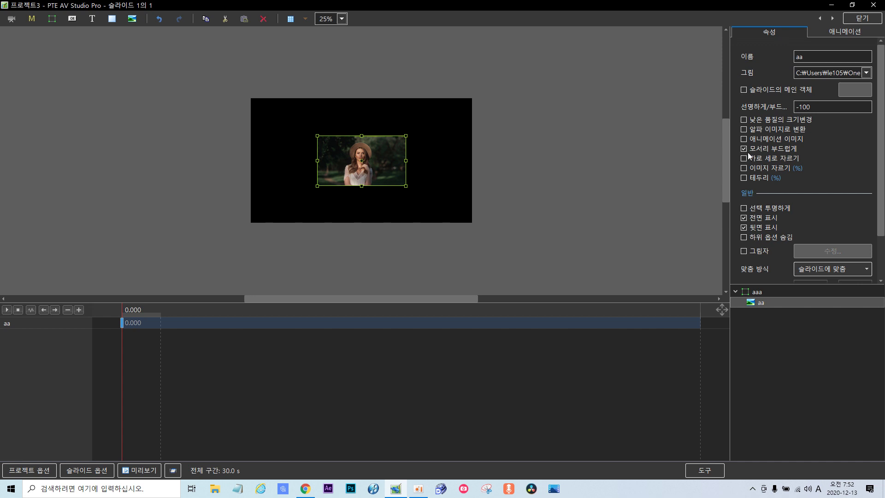
pyautogui.click(744, 178)
pyautogui.doubleClick(818, 191)
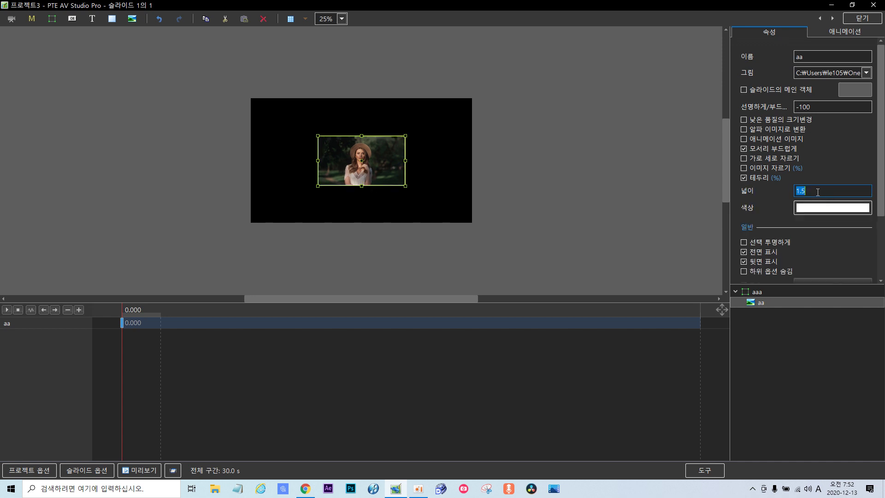
pyautogui.write('1')
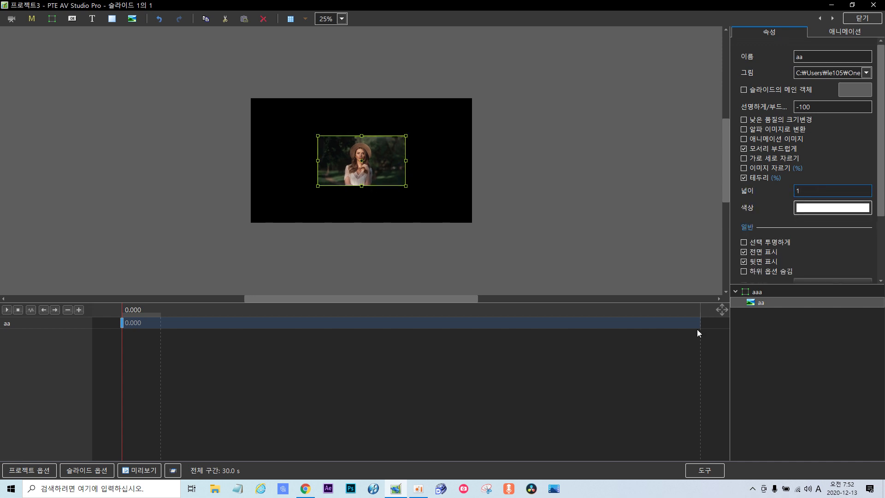
# Add a vibration (진동) modifier to the X movement of image aa, with amplitude 3 and repeat 2
pyautogui.click(676, 347)
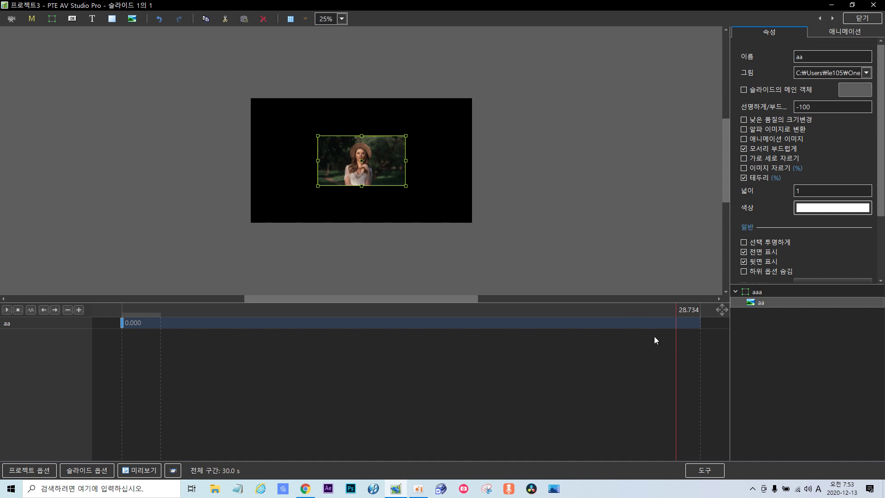
pyautogui.moveTo(673, 349); pyautogui.dragTo(122, 353)
pyautogui.click(845, 31)
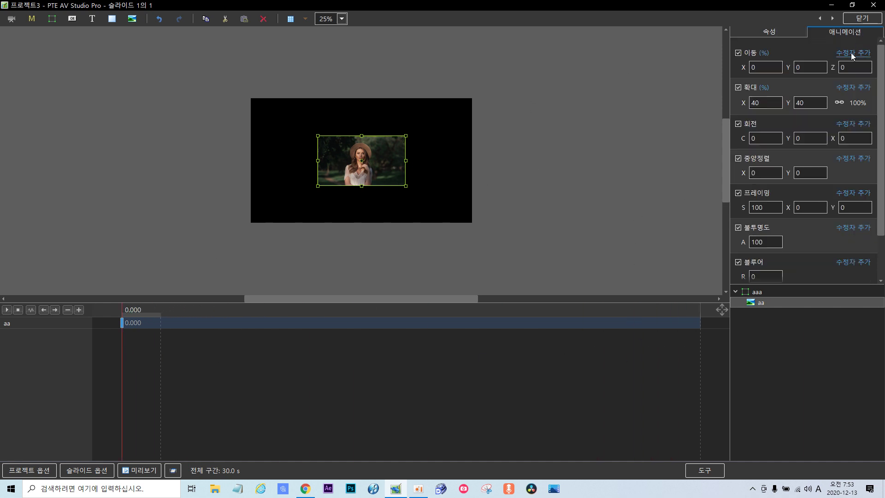
pyautogui.click(852, 53)
pyautogui.moveTo(837, 76)
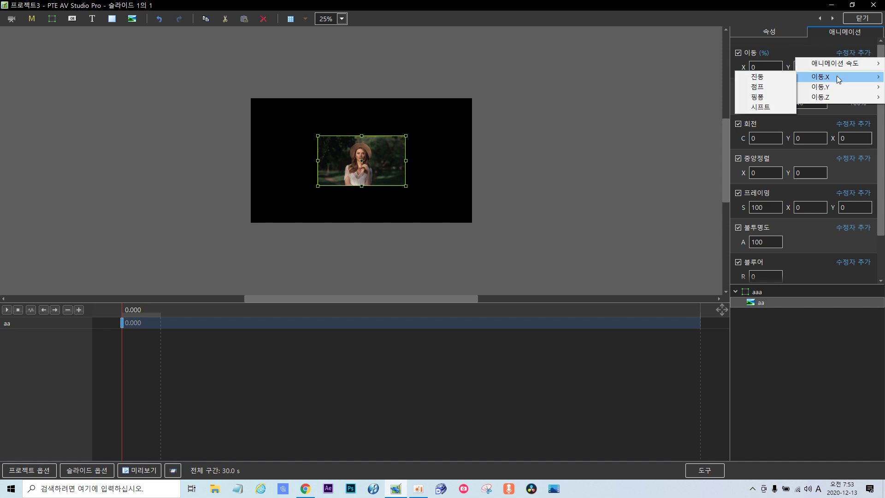
pyautogui.click(761, 81)
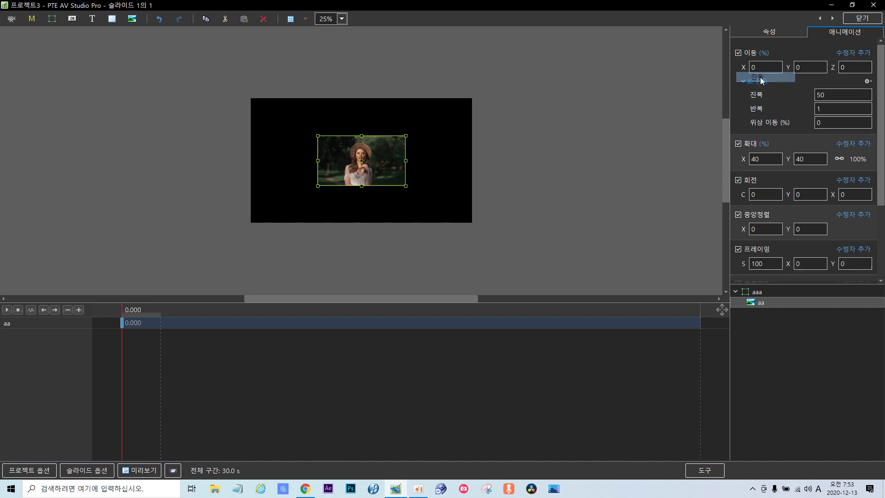
pyautogui.doubleClick(828, 98)
pyautogui.write('3')
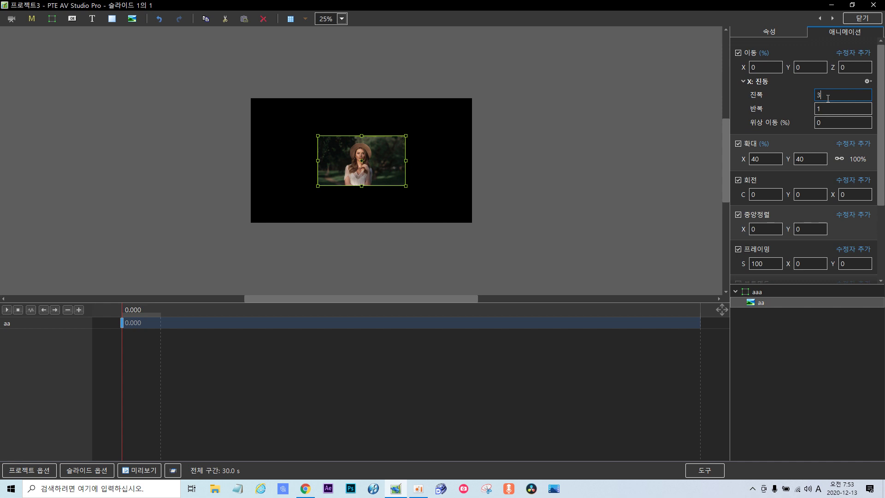
pyautogui.doubleClick(820, 109)
pyautogui.write('2')
pyautogui.click(784, 32)
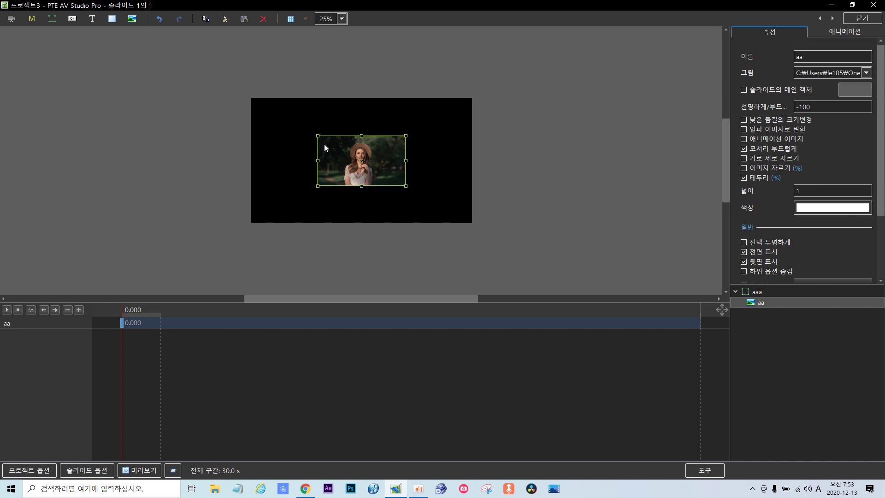
# Show the slide at 50% and set image aa's center alignment (중앙정렬) to X 100 and Y 0
pyautogui.click(343, 20)
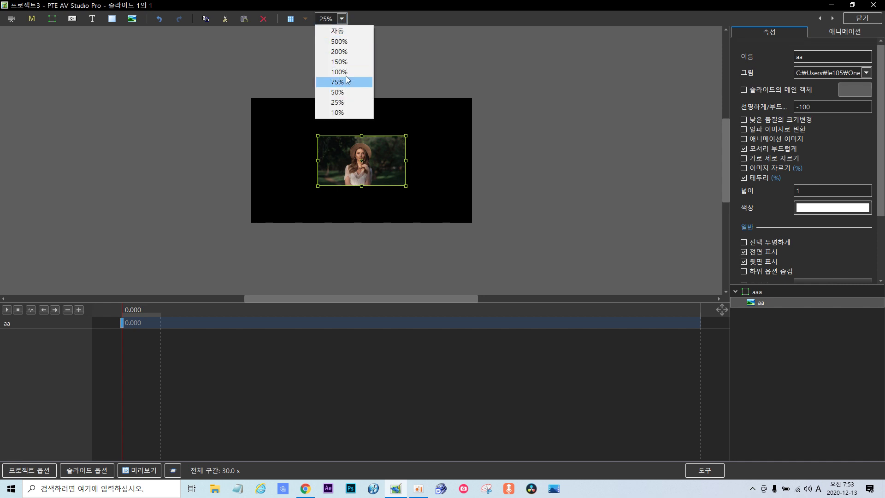
pyautogui.click(345, 93)
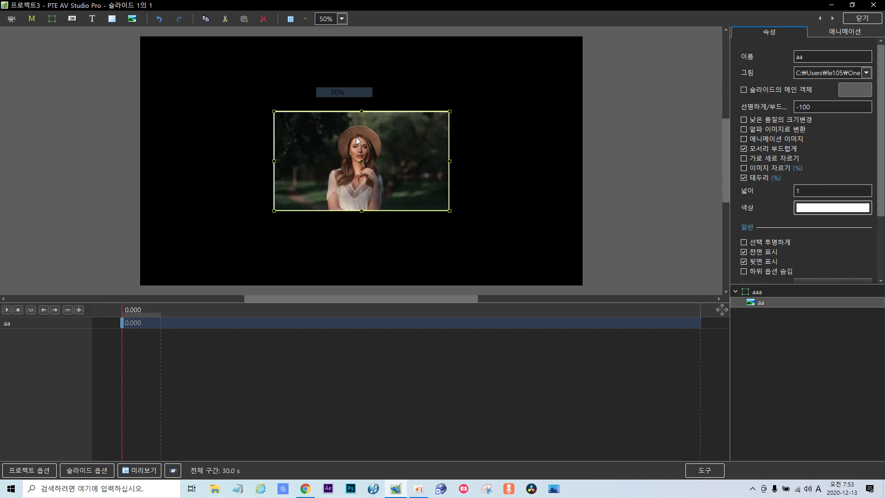
pyautogui.click(363, 166)
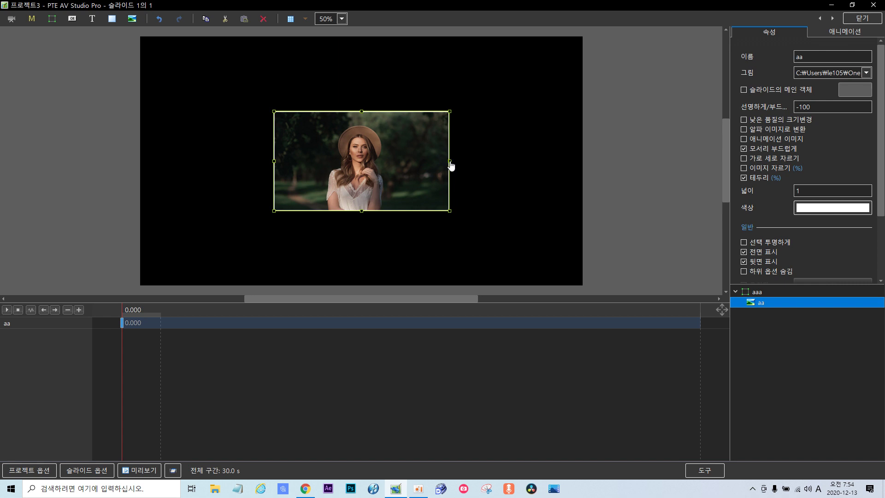
pyautogui.click(845, 32)
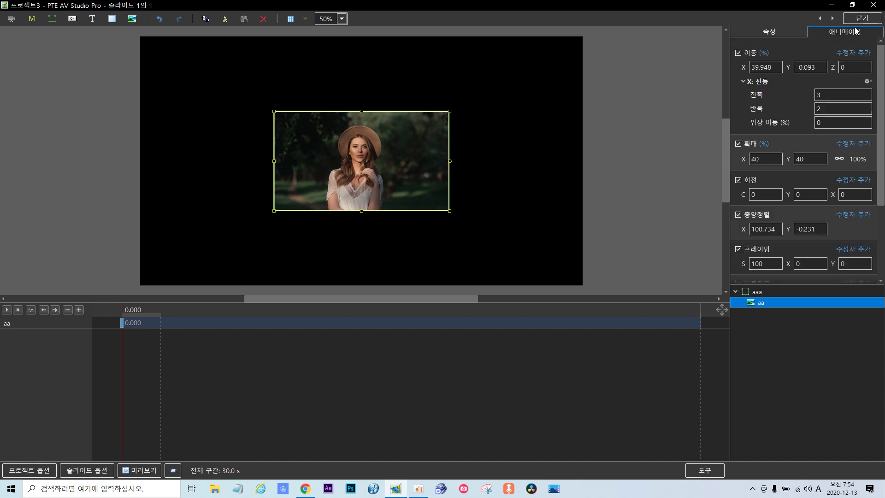
pyautogui.click(753, 229)
pyautogui.click(776, 230)
pyautogui.click(779, 227)
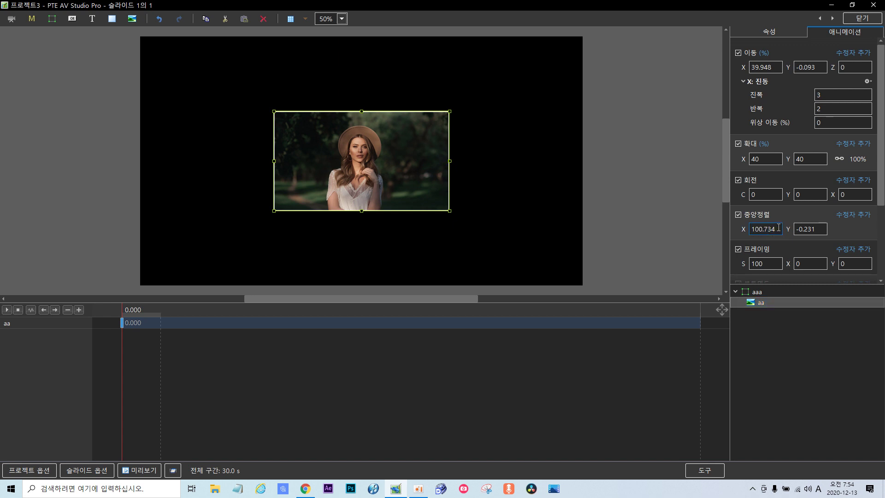
pyautogui.press('BackSpace')
pyautogui.press('BackSpace')
pyautogui.press('BackSpace')
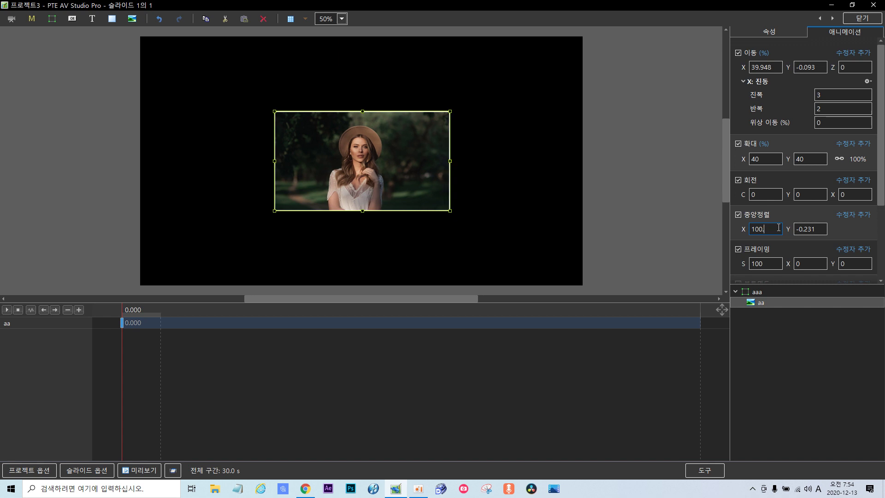
pyautogui.click(819, 230)
pyautogui.press('BackSpace')
pyautogui.write('0')
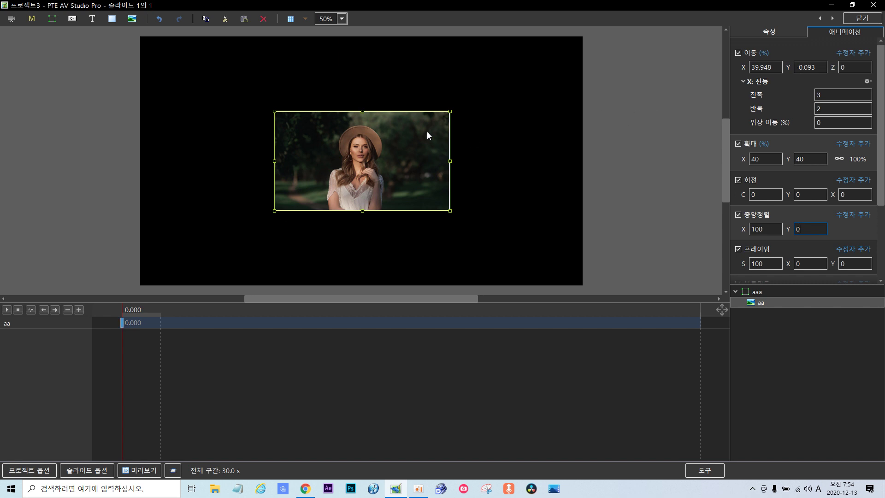
# Set the Y movement (이동) of image aa to 0
pyautogui.click(820, 68)
pyautogui.press('Delete')
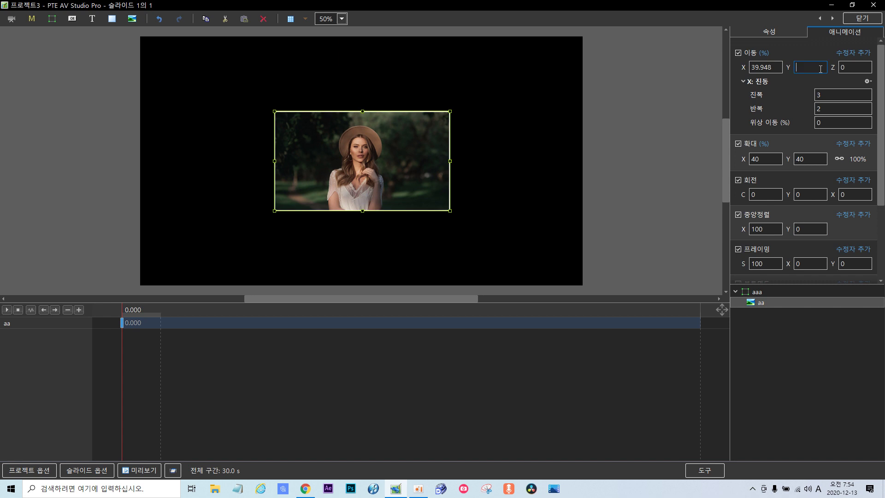
pyautogui.write('0')
pyautogui.click(668, 97)
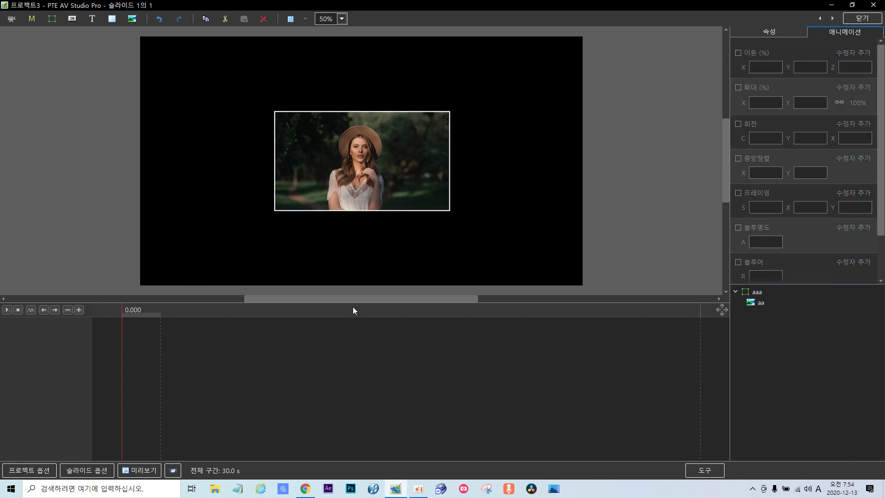
# Move image aa off the slide's left side by setting its X movement to -102
pyautogui.click(761, 303)
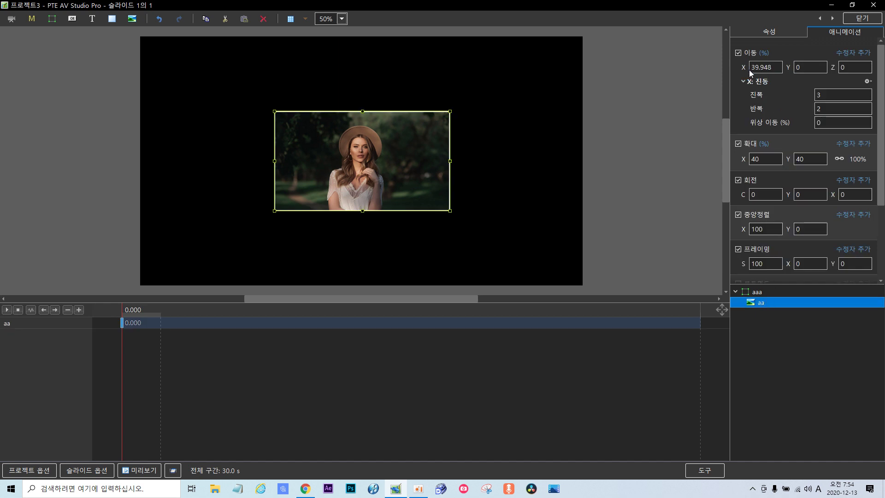
pyautogui.moveTo(743, 68); pyautogui.dragTo(681, 69)
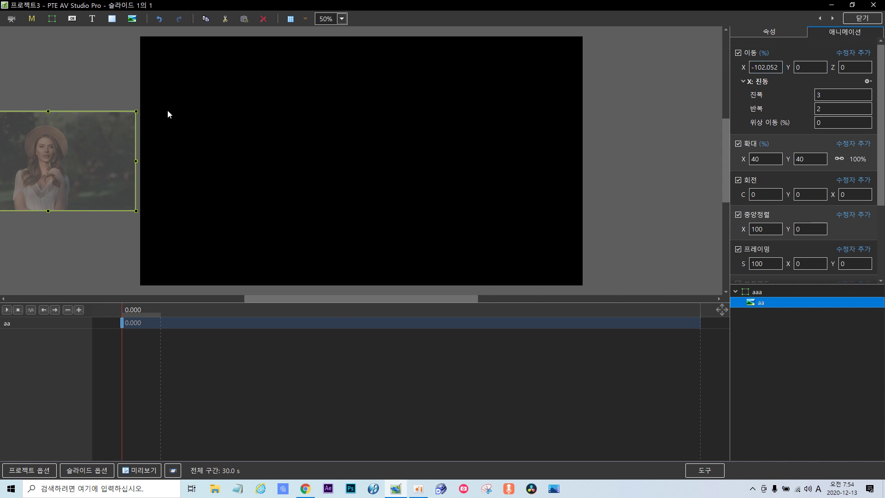
pyautogui.click(778, 67)
pyautogui.click(779, 67)
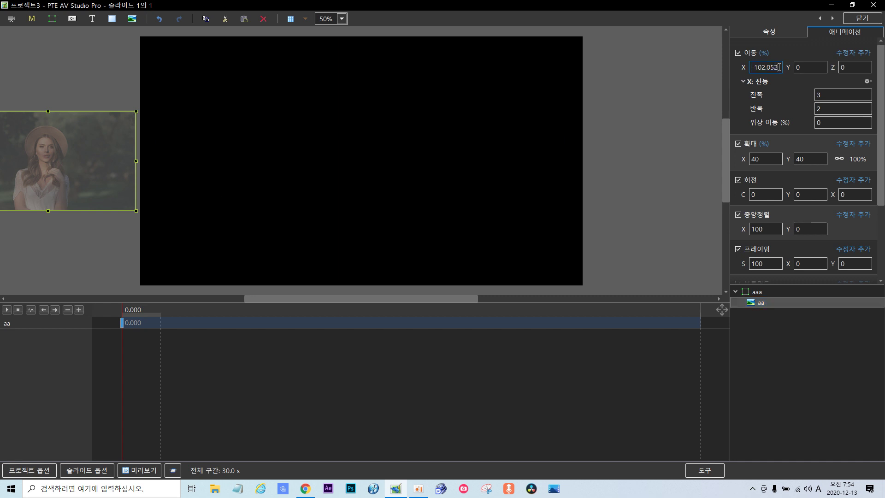
pyautogui.press('BackSpace')
pyautogui.press('BackSpace')
pyautogui.press('BackSpace')
pyautogui.press('BackSpace')
# Duplicate image aa's starting keyframe and set the copy's keyframe time to 2000 ms
pyautogui.rightClick(123, 324)
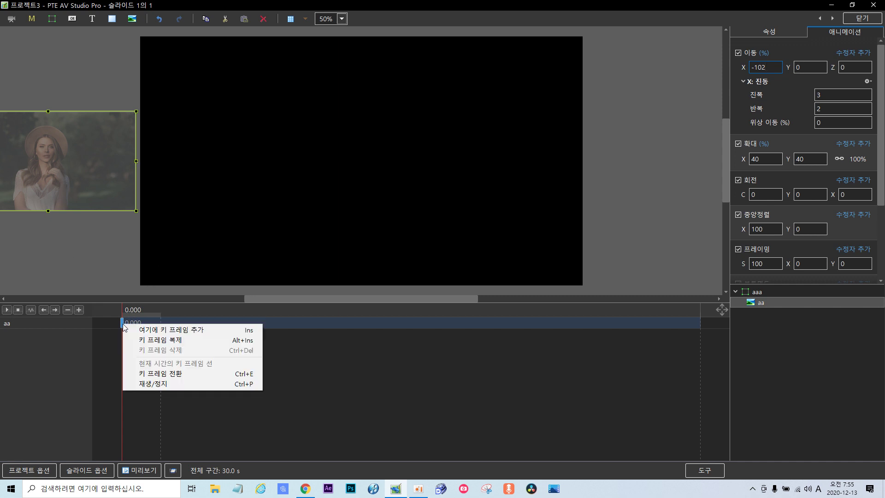
pyautogui.click(174, 341)
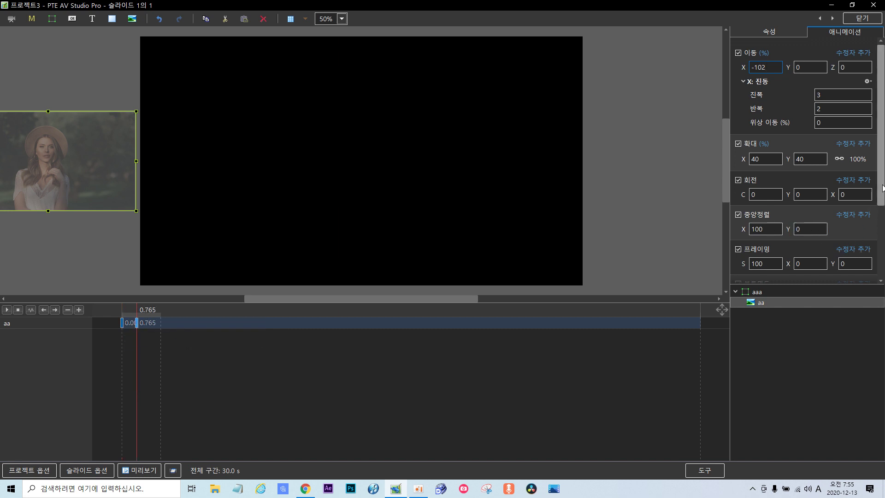
pyautogui.scroll(-3, 878, 199)
pyautogui.scroll(-1, 878, 199)
pyautogui.doubleClick(814, 271)
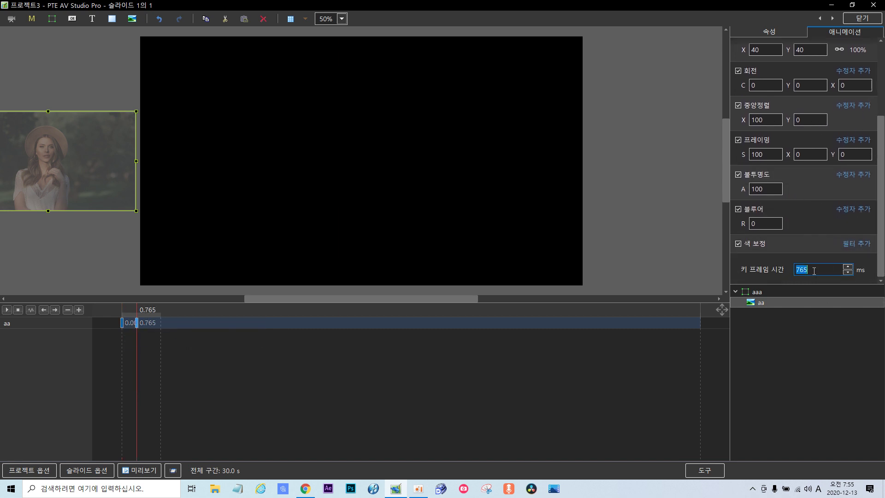
pyautogui.press('BackSpace')
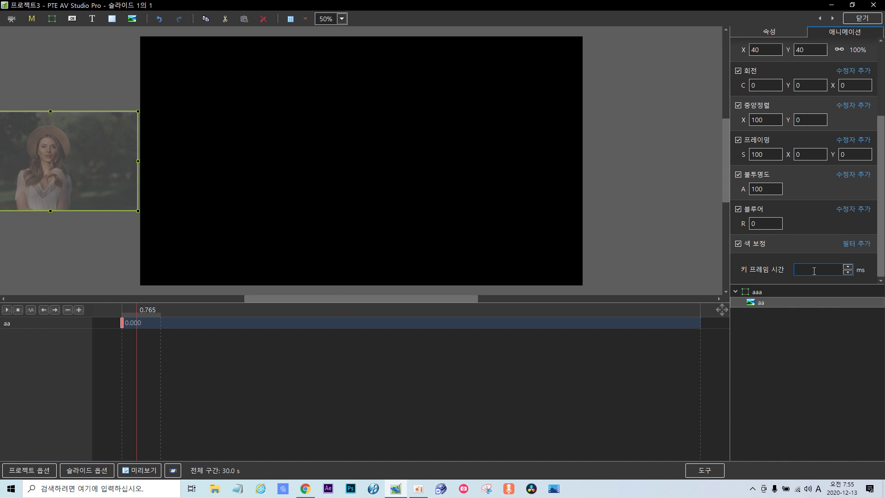
pyautogui.write('2000')
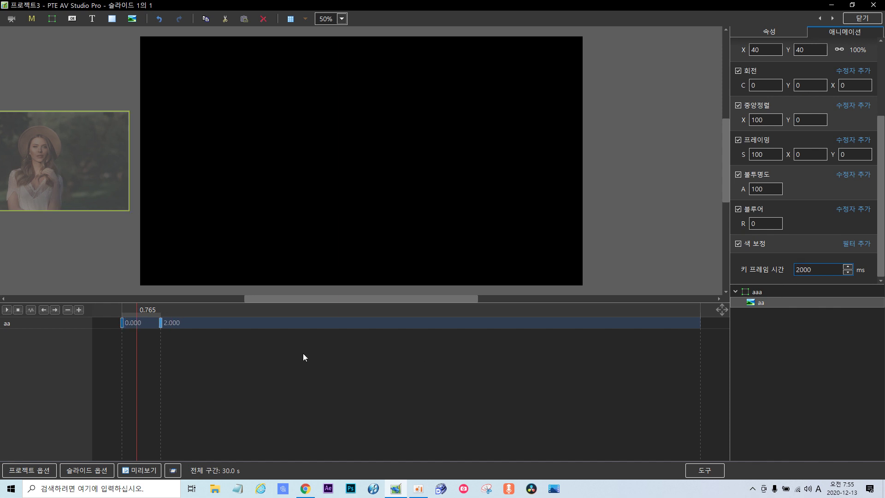
pyautogui.rightClick(161, 326)
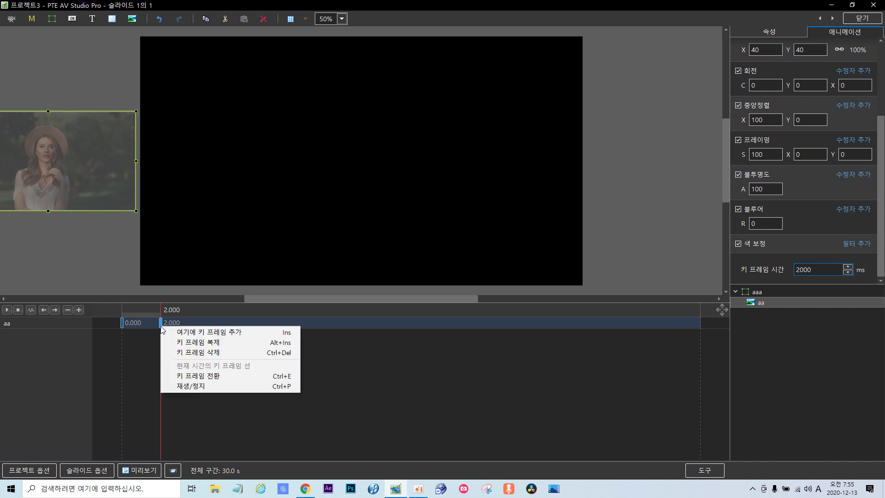
pyautogui.click(165, 345)
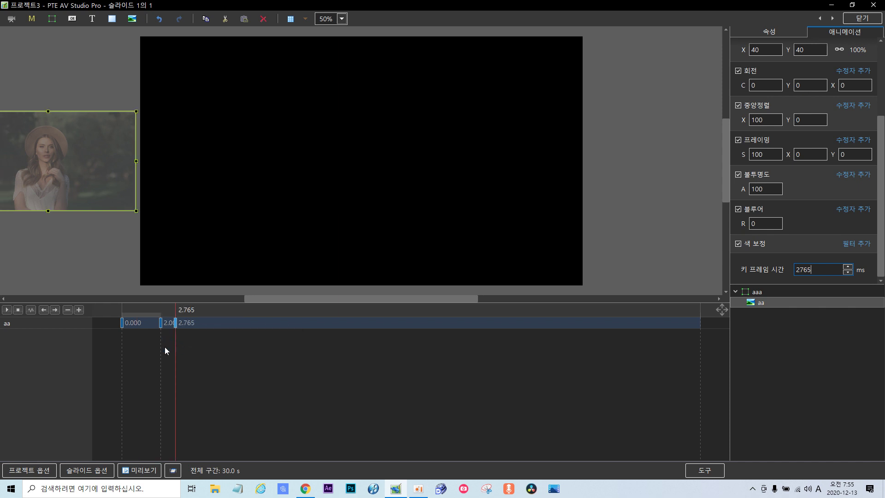
pyautogui.rightClick(175, 322)
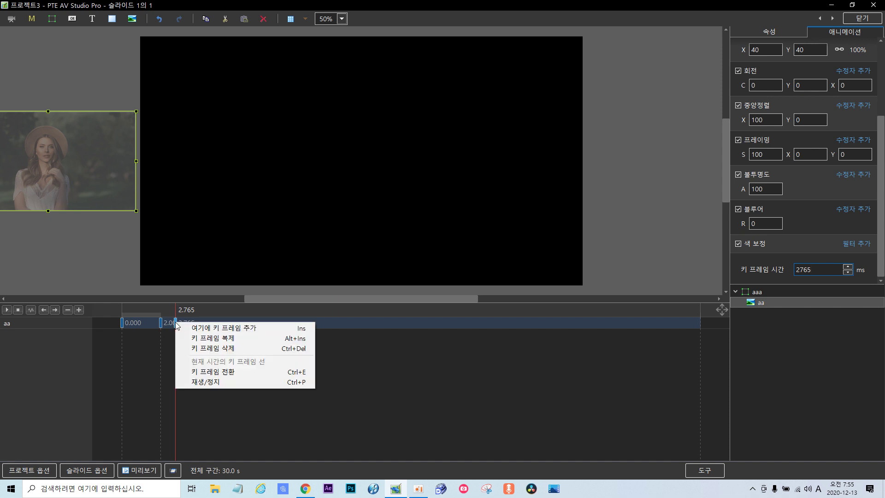
pyautogui.click(213, 349)
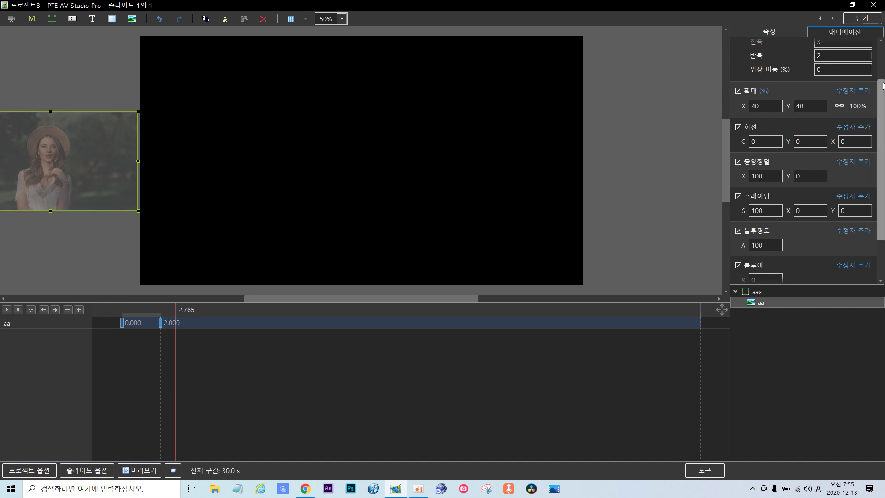
# Bring image aa into the slide at the 2-second keyframe by setting its X movement to -15
pyautogui.scroll(1, 882, 75)
pyautogui.scroll(3, 882, 75)
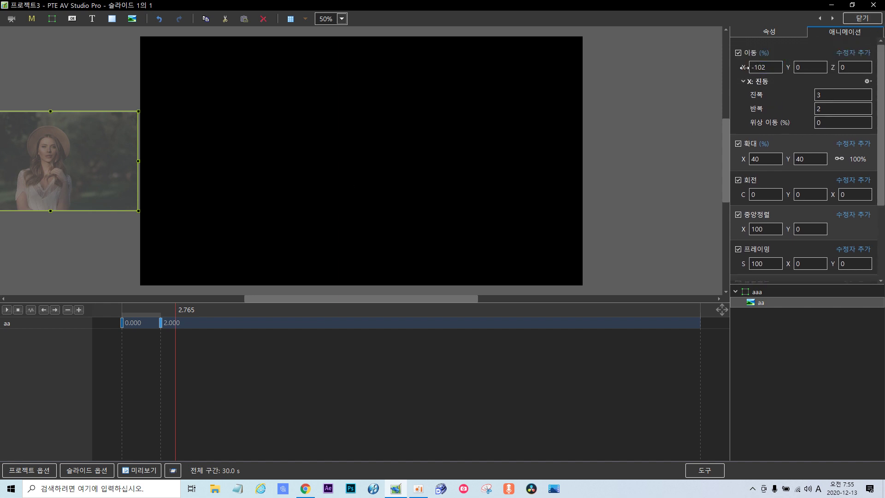
pyautogui.moveTo(747, 67); pyautogui.dragTo(786, 70)
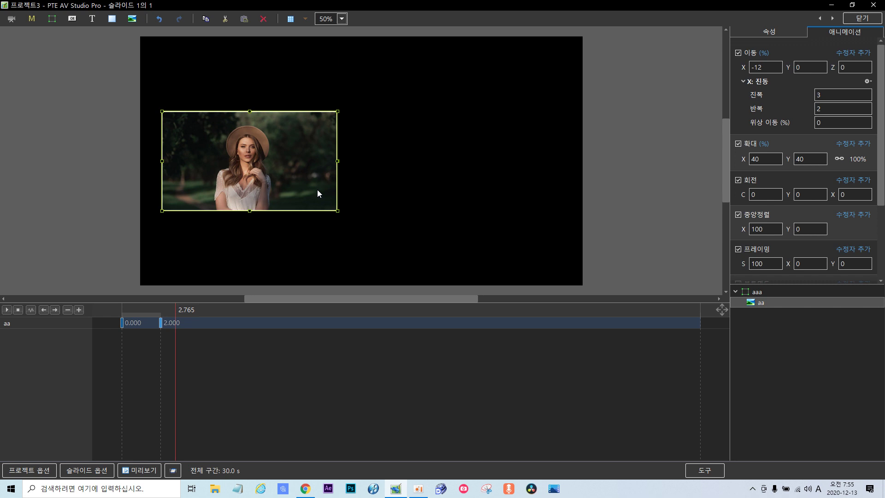
pyautogui.click(766, 65)
pyautogui.write('-1')
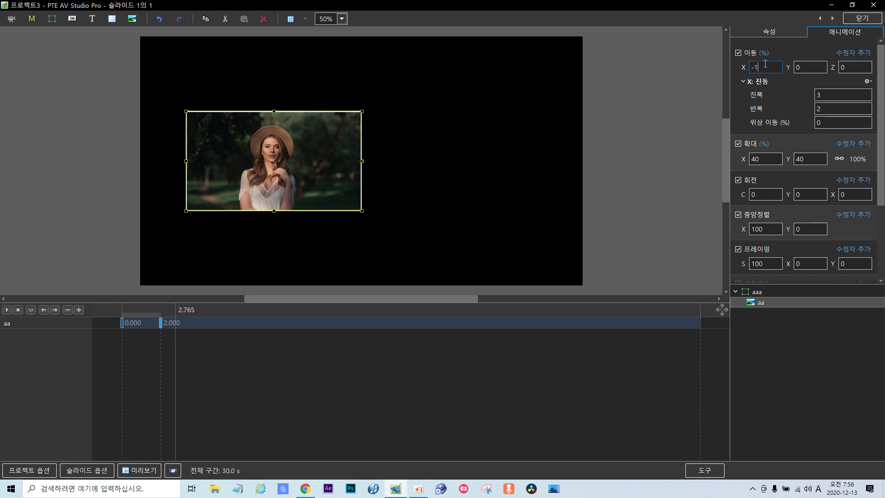
pyautogui.write('5')
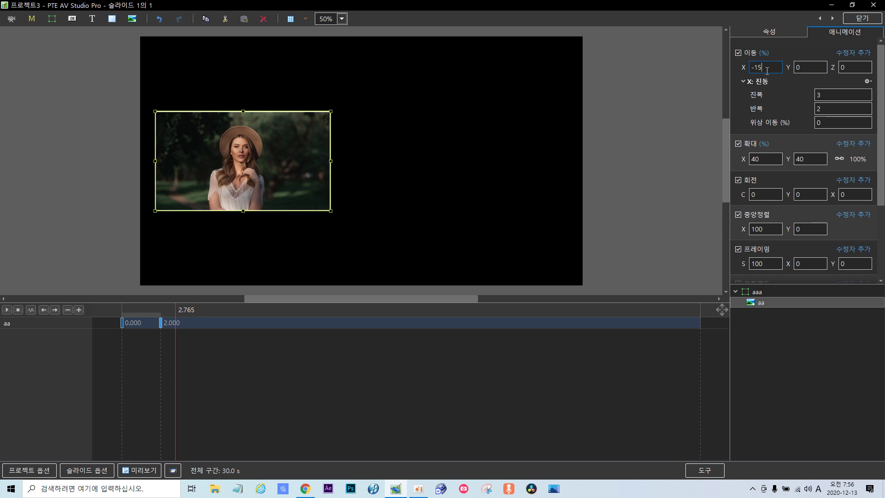
# Try Y rotations (회전) of 48 and 85 on image aa and reset the value to 0
pyautogui.moveTo(788, 195); pyautogui.dragTo(254, 200)
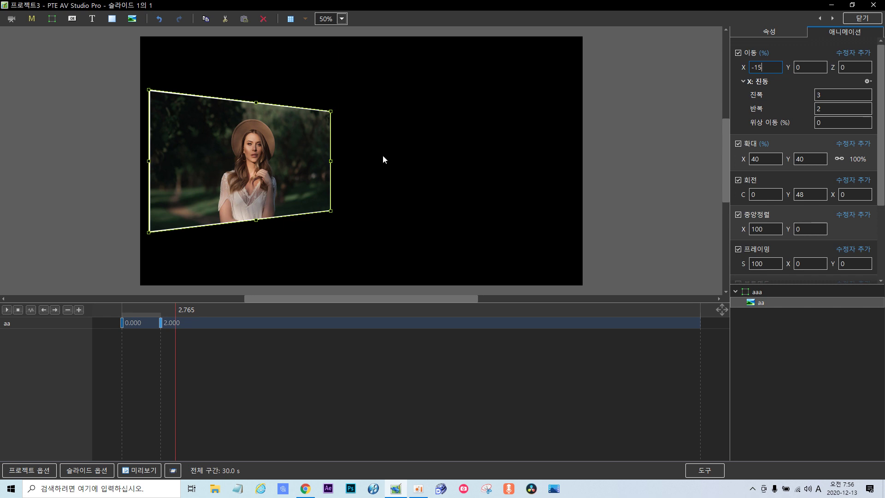
pyautogui.moveTo(789, 194); pyautogui.dragTo(807, 194)
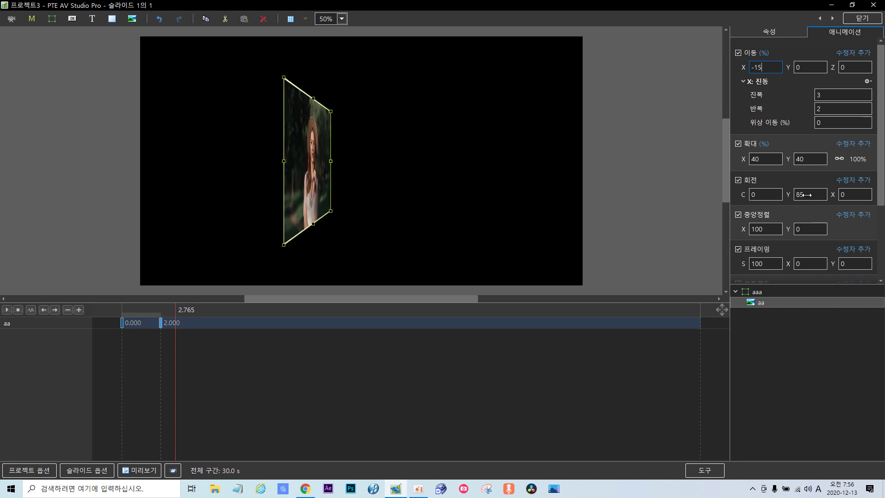
pyautogui.doubleClick(807, 195)
pyautogui.press('BackSpace')
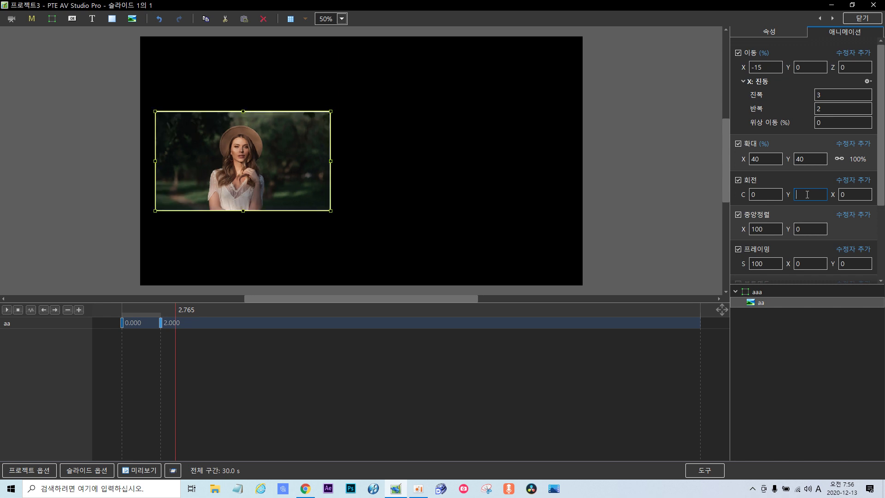
pyautogui.write('0')
# Duplicate image aa's 2-second keyframe and set the copy's Y rotation (회전) to 90
pyautogui.rightClick(162, 323)
pyautogui.click(197, 340)
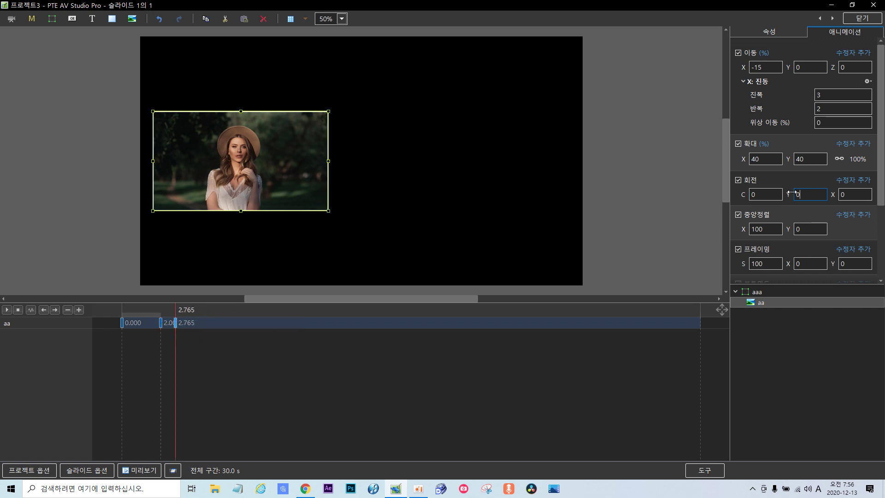
pyautogui.click(810, 198)
pyautogui.write('90')
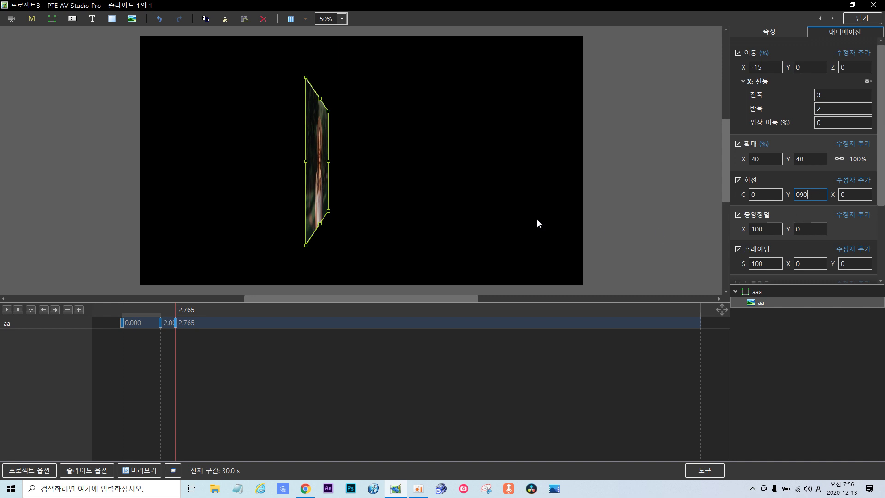
pyautogui.press('BackSpace')
pyautogui.press('BackSpace')
pyautogui.press('BackSpace')
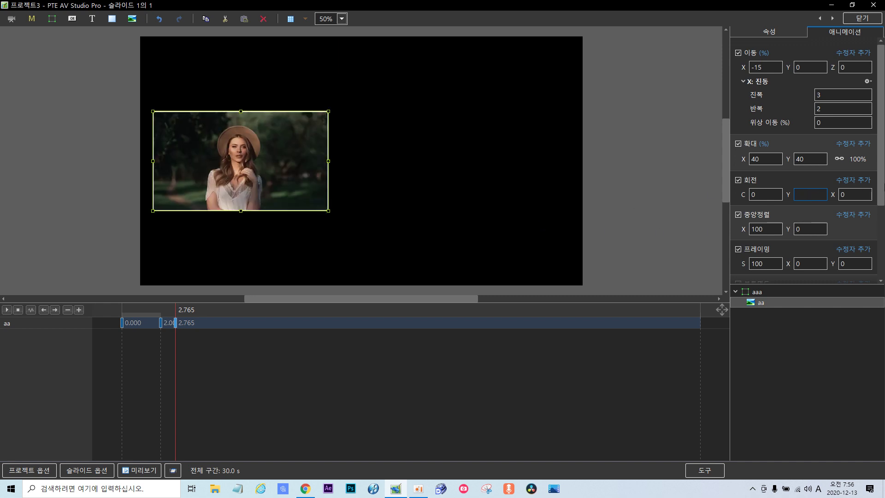
pyautogui.write('90')
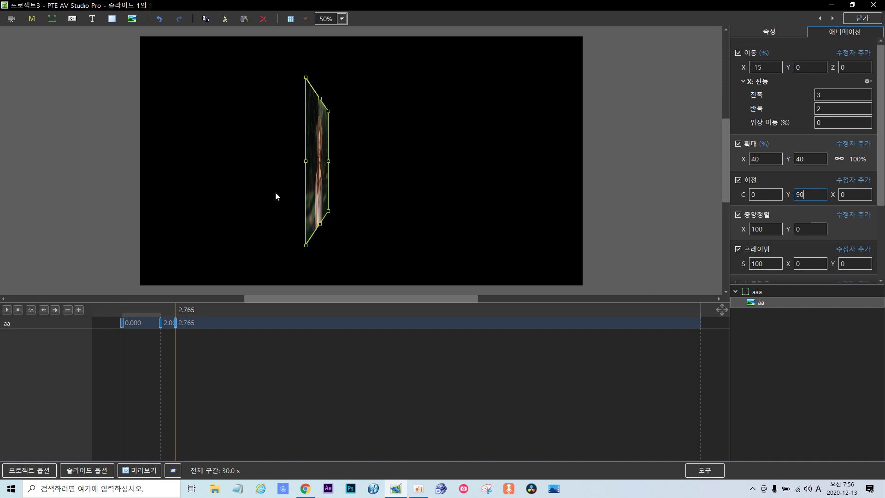
# Duplicate image aa's 90-degree rotation keyframe, scrub through the animation, and duplicate the last keyframe once more
pyautogui.rightClick(176, 325)
pyautogui.click(223, 344)
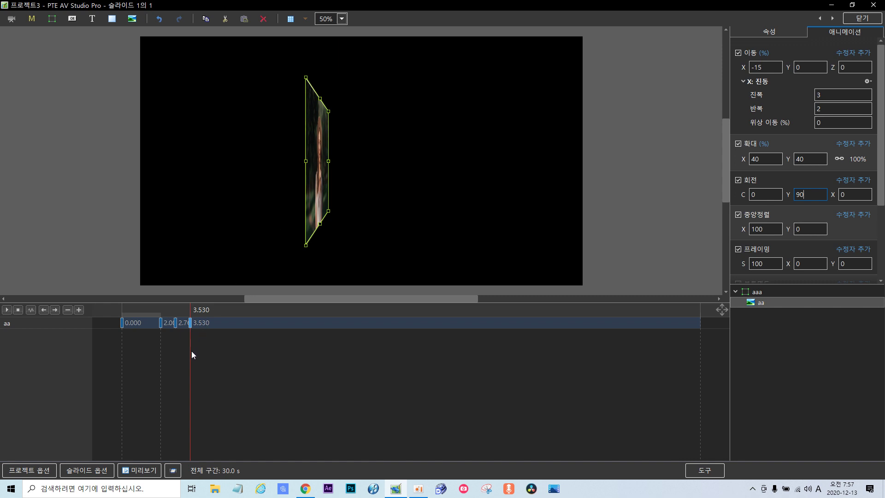
pyautogui.click(126, 364)
pyautogui.moveTo(119, 366); pyautogui.dragTo(190, 368)
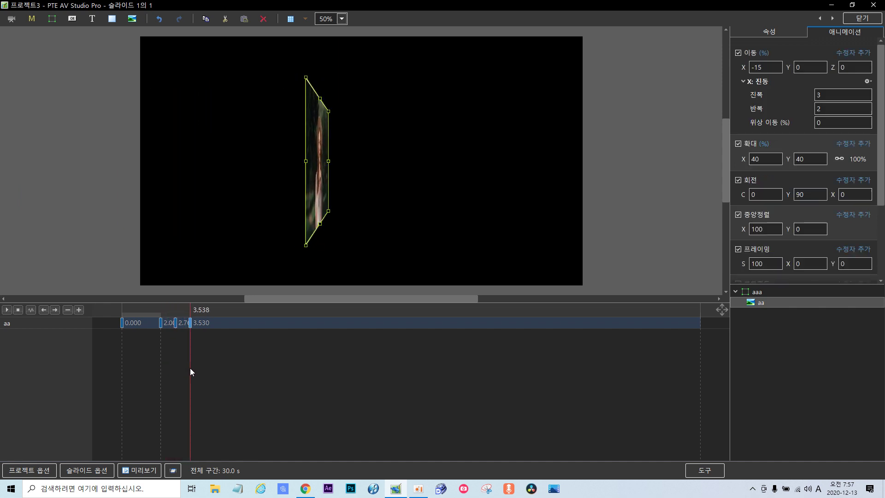
pyautogui.rightClick(193, 325)
pyautogui.click(245, 339)
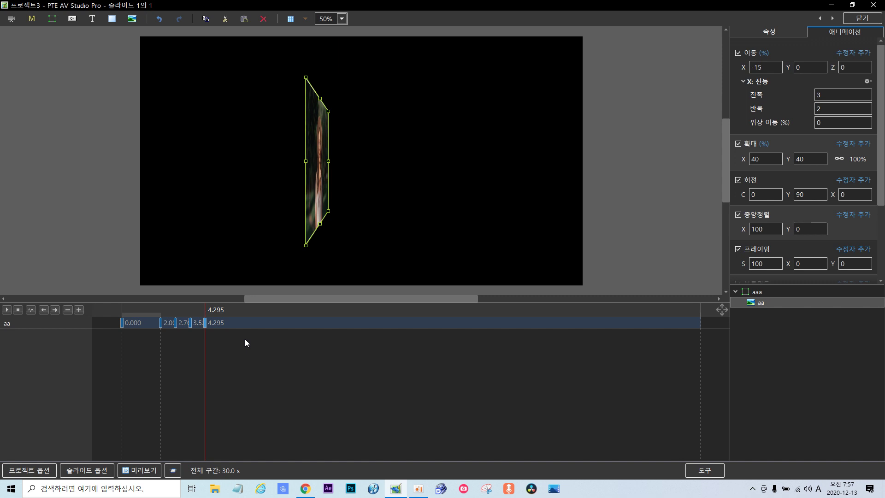
# Set image aa's Y rotation (회전) to 0 at its last keyframe and duplicate that keyframe
pyautogui.doubleClick(806, 194)
pyautogui.press('BackSpace')
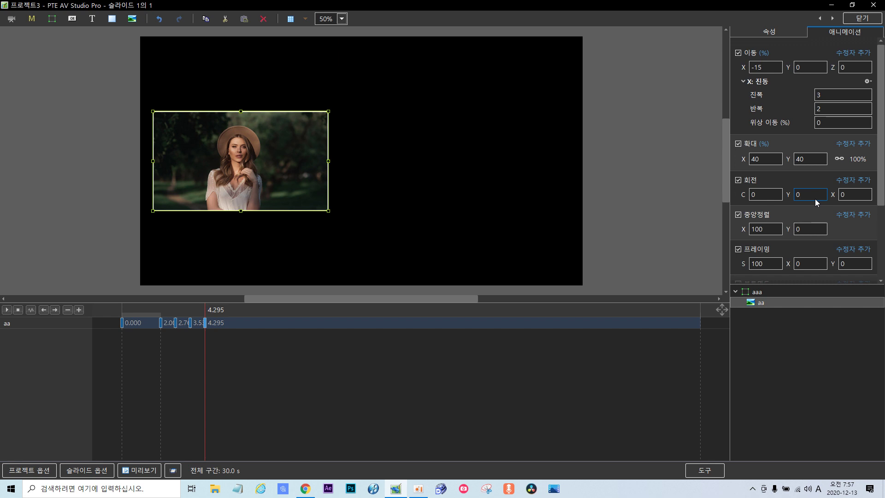
pyautogui.rightClick(204, 325)
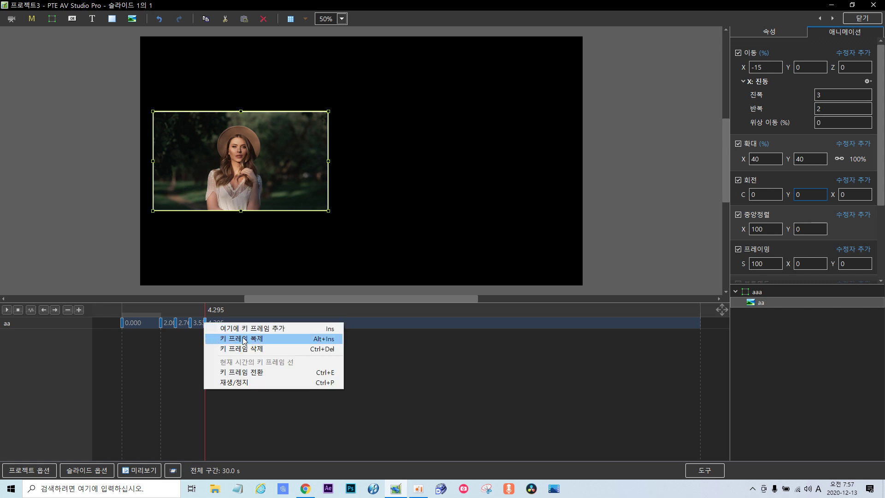
pyautogui.click(231, 339)
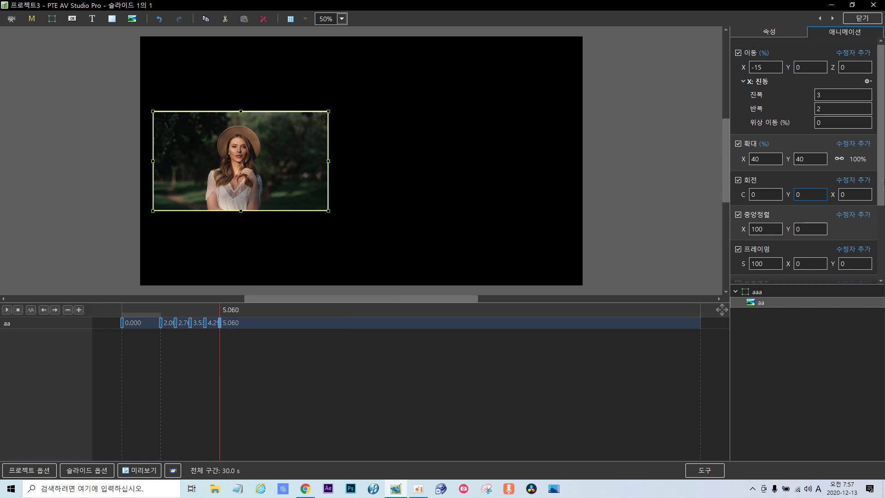
# Set the duplicated last keyframe's time (키 프레임 시간) to 5000 ms and move the playhead to it
pyautogui.scroll(-3, 883, 181)
pyautogui.doubleClick(828, 268)
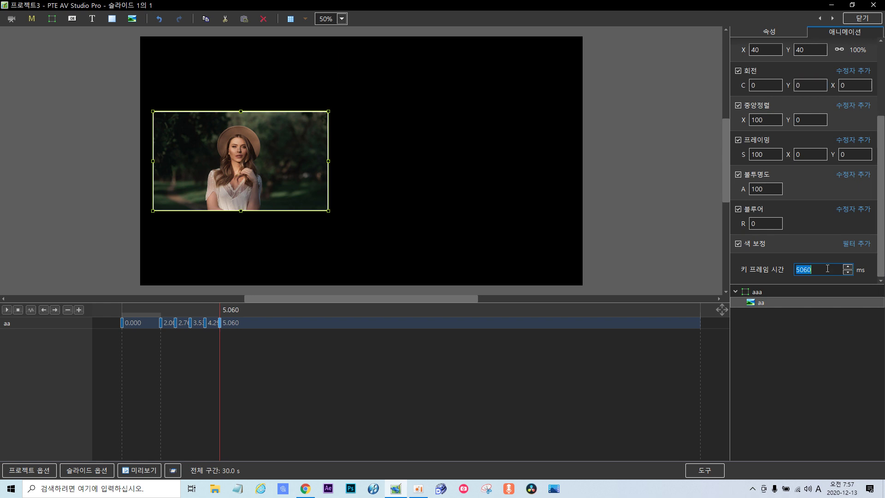
pyautogui.write('50')
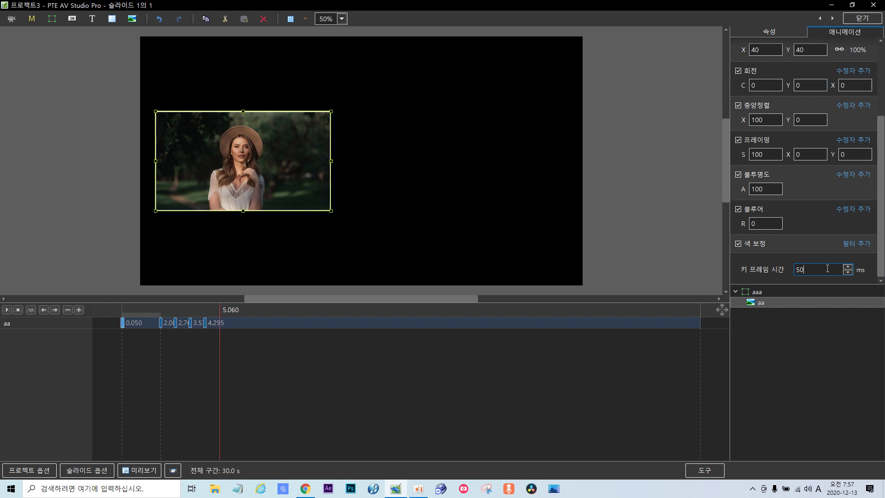
pyautogui.write('00')
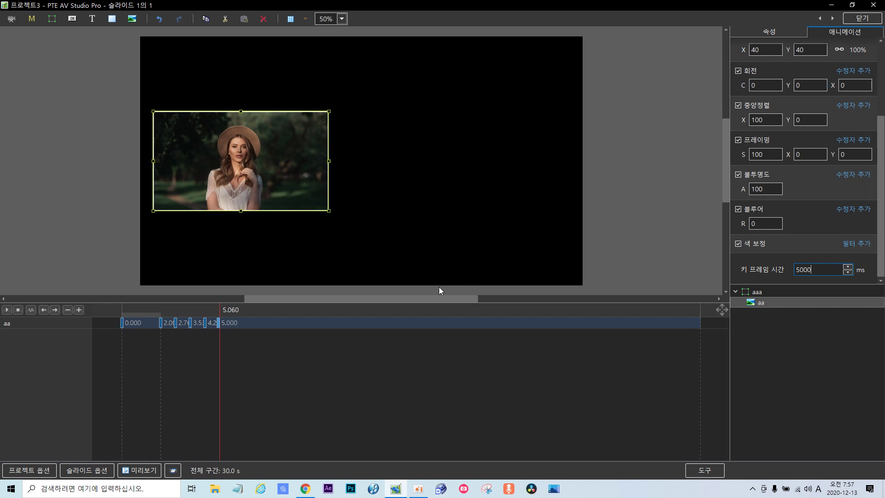
pyautogui.click(217, 322)
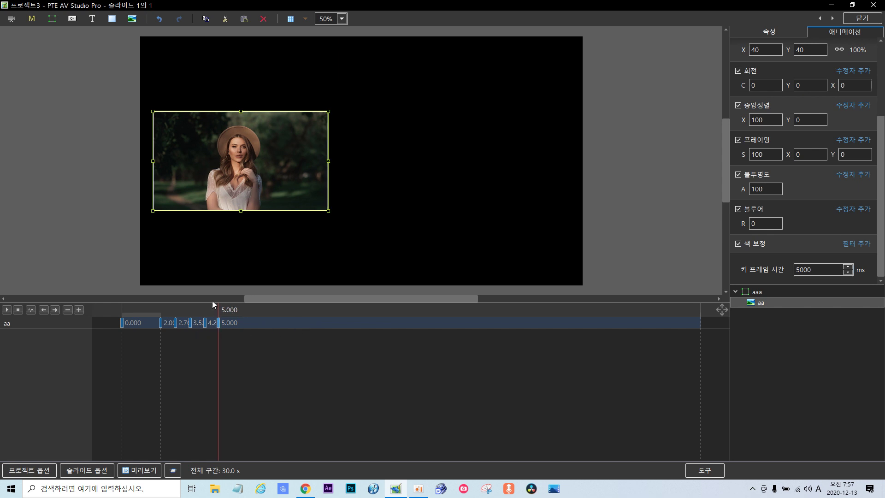
# Send image aa off the slide at the 5-second keyframe by setting its X movement (이동) to -102
pyautogui.moveTo(881, 115); pyautogui.dragTo(873, 48)
pyautogui.click(754, 67)
pyautogui.doubleClick(763, 69)
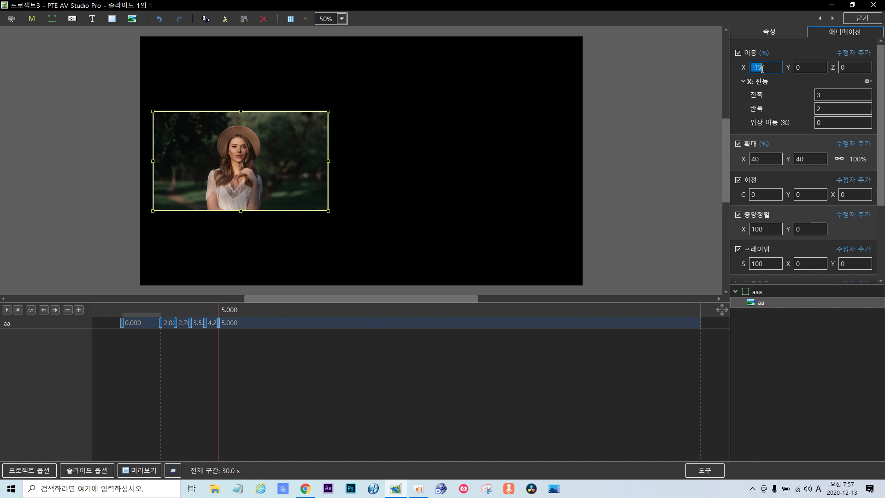
pyautogui.press('BackSpace')
pyautogui.write('1')
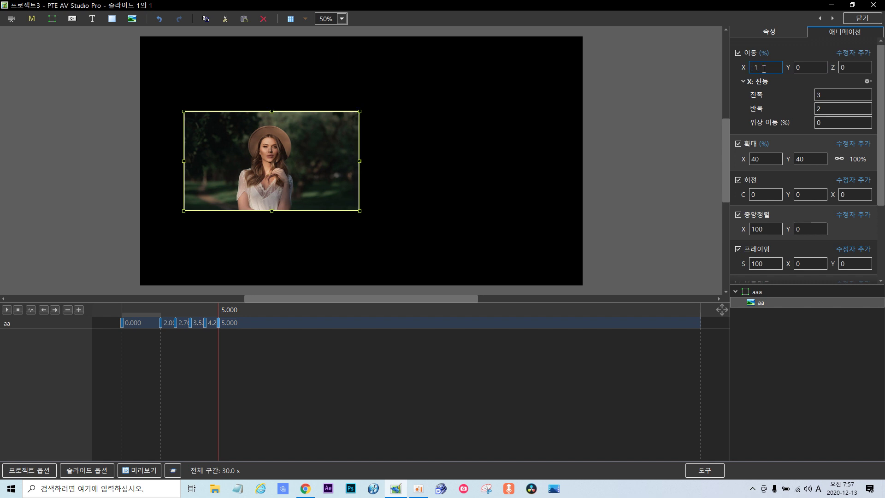
pyautogui.write('02')
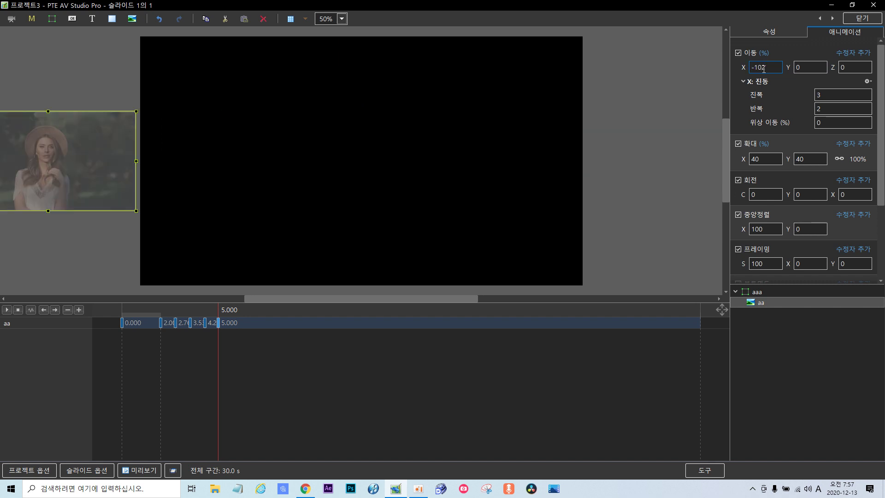
# Play image aa's animation from the start past its last keyframe, stop it, and return to 0 seconds
pyautogui.click(219, 344)
pyautogui.press('Home')
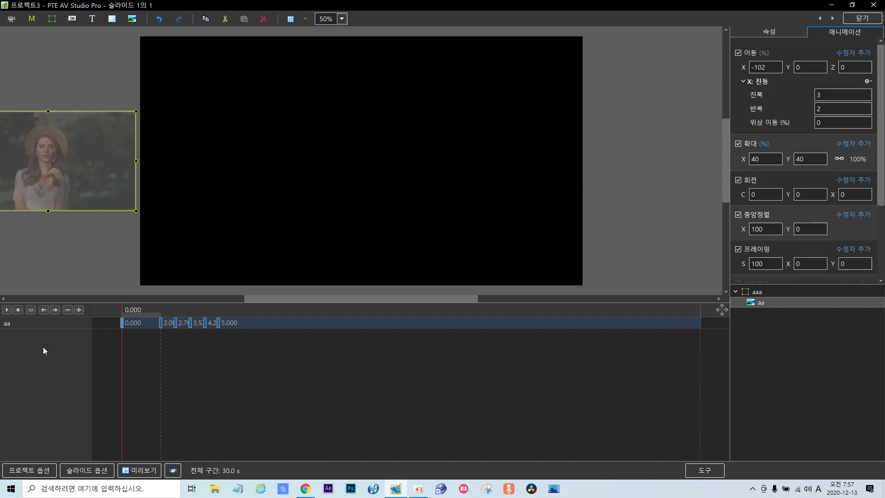
pyautogui.press('space')
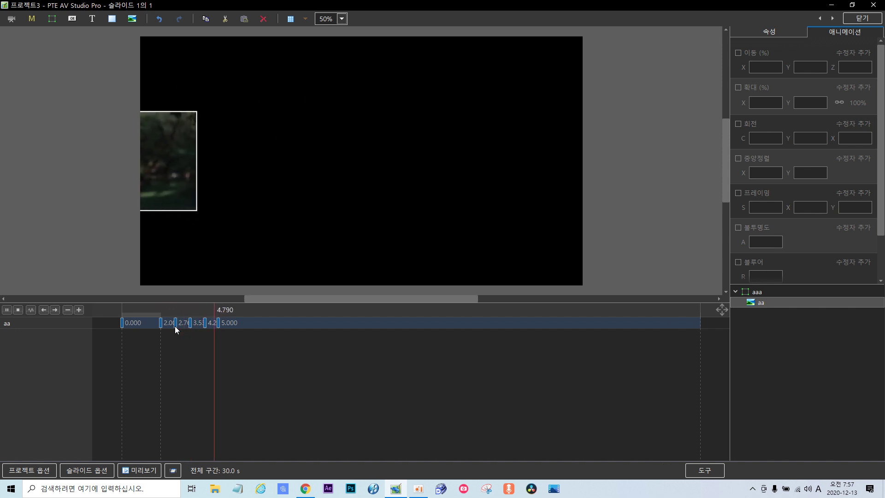
pyautogui.click(7, 310)
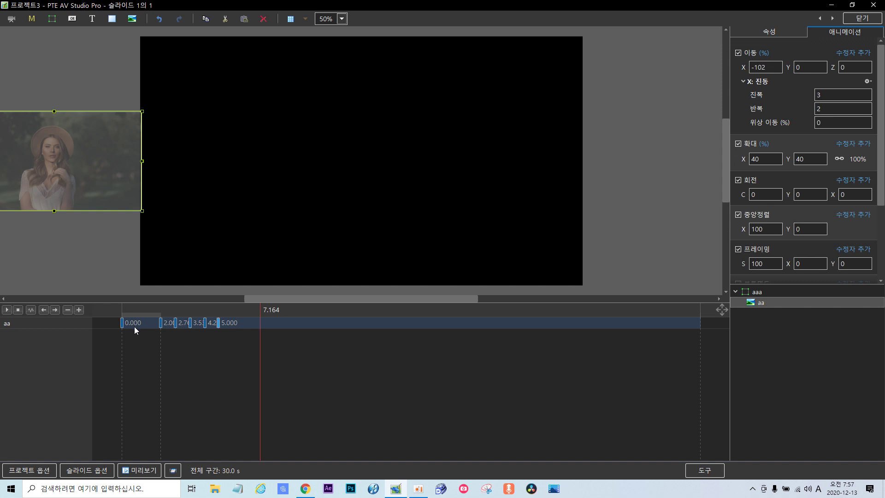
pyautogui.moveTo(258, 355); pyautogui.dragTo(117, 365)
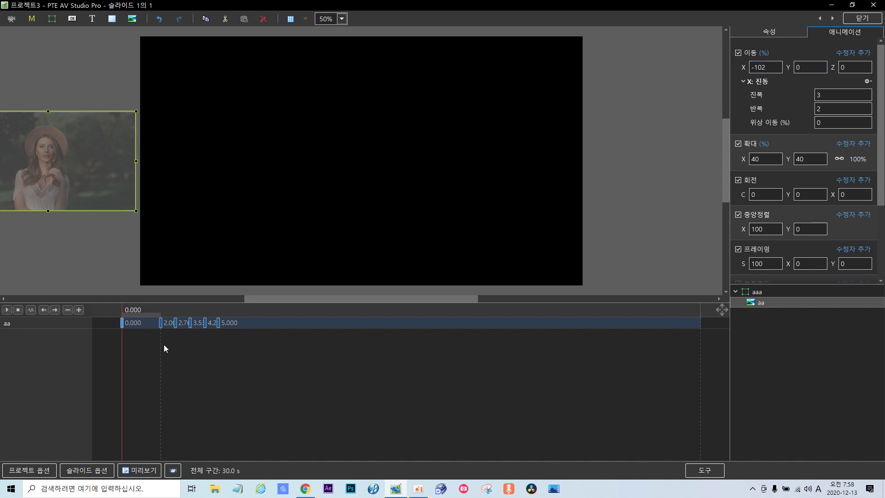
# Review image aa's position and Y rotation at each keyframe from 2 seconds to 5 seconds
pyautogui.moveTo(121, 368); pyautogui.dragTo(160, 367)
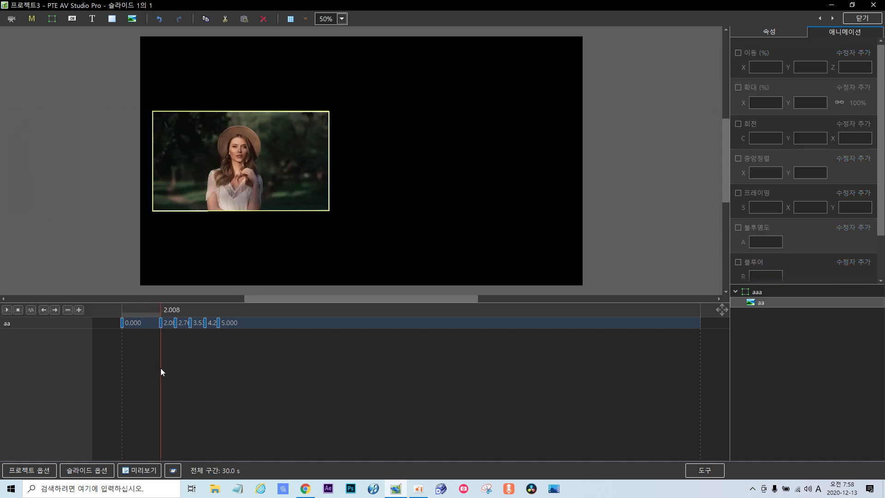
pyautogui.click(161, 324)
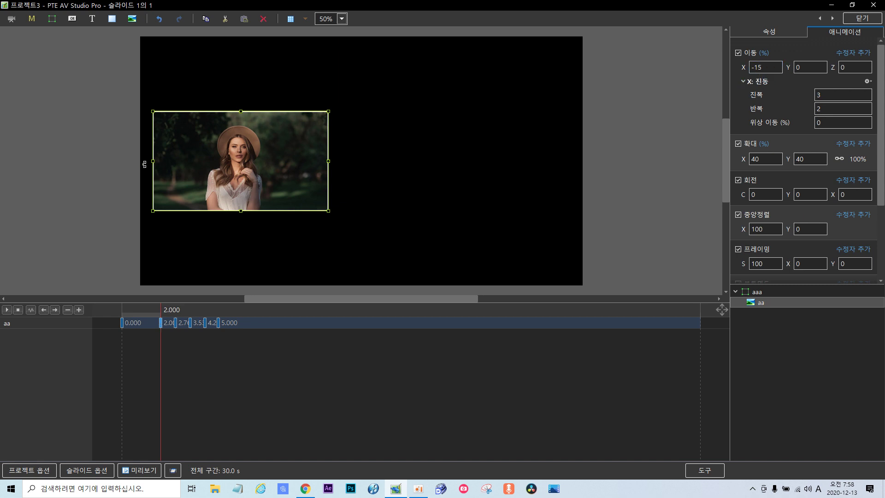
pyautogui.click(175, 323)
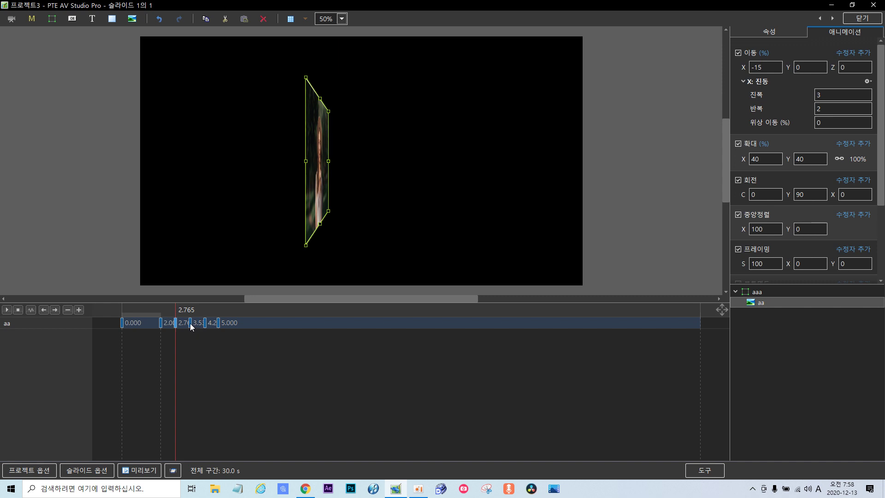
pyautogui.click(190, 324)
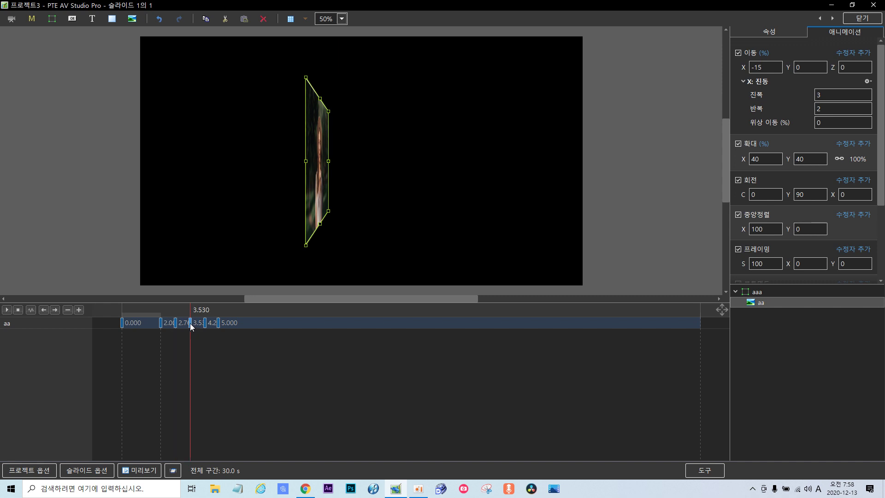
pyautogui.click(206, 326)
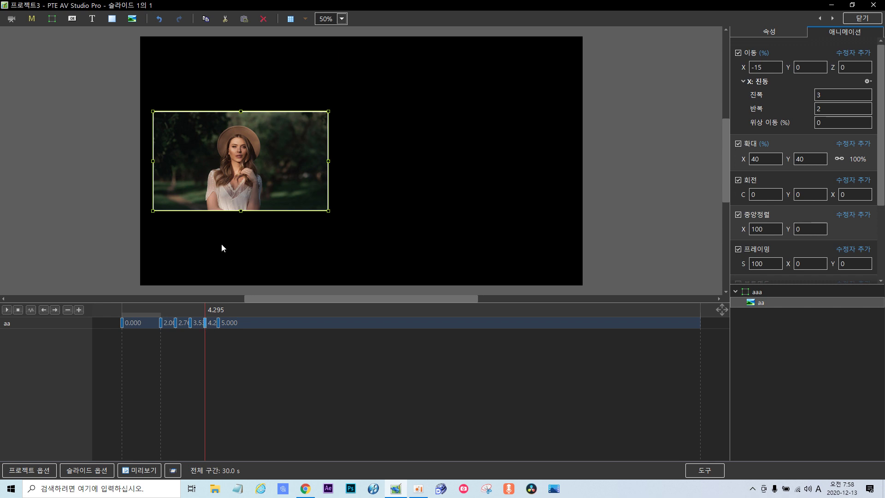
pyautogui.click(218, 324)
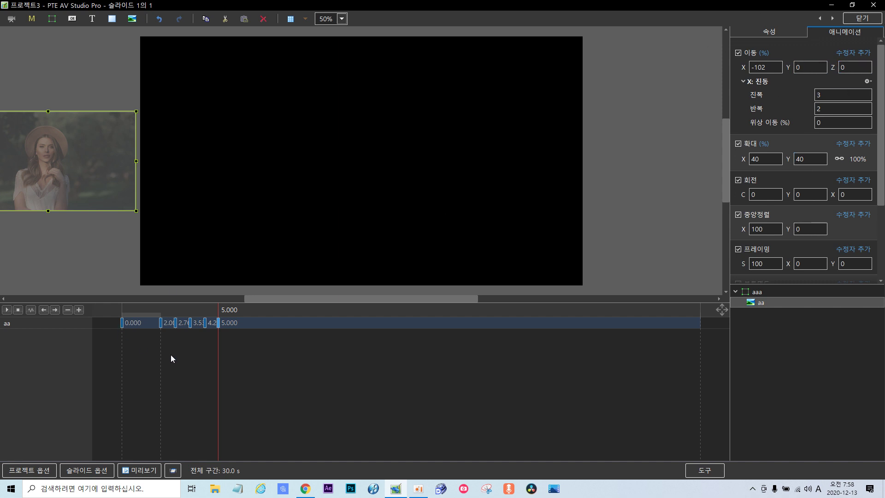
pyautogui.moveTo(213, 366)
pyautogui.mouseDown()
pyautogui.moveTo(83, 370)
pyautogui.moveTo(217, 375)
pyautogui.mouseUp()
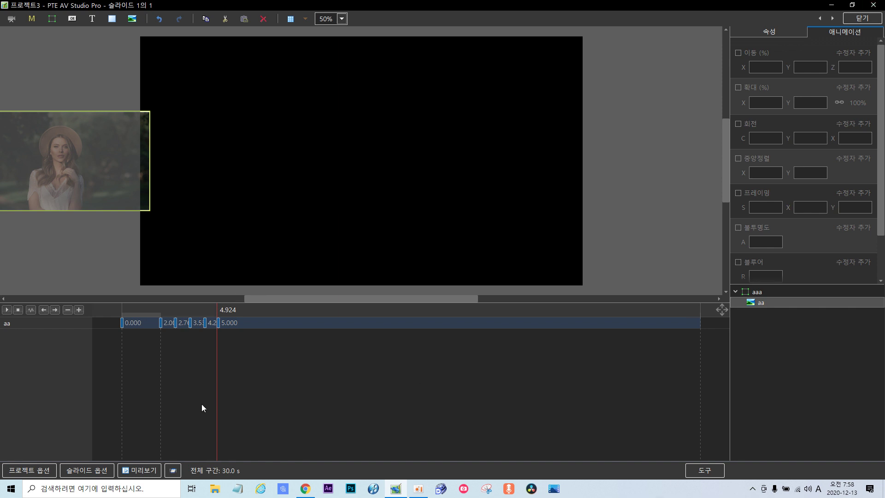
pyautogui.click(219, 395)
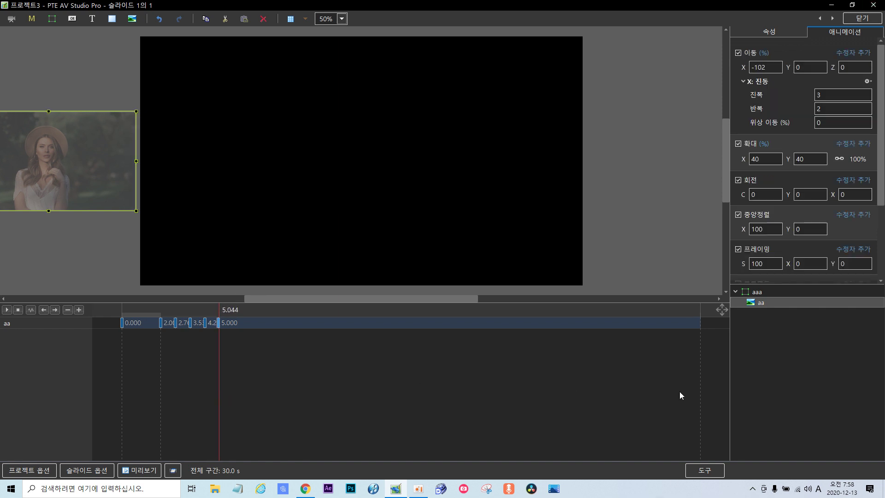
# Copy the animated image aa and paste the copy into frame aaa
pyautogui.rightClick(765, 303)
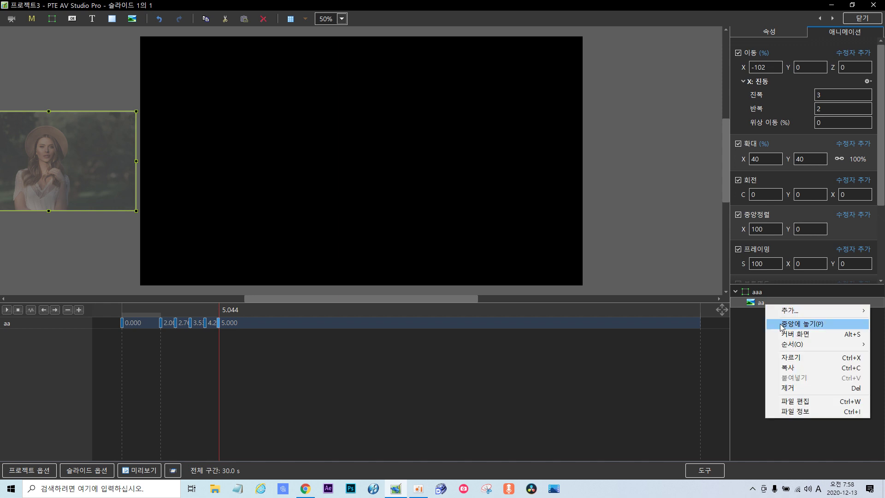
pyautogui.click(788, 368)
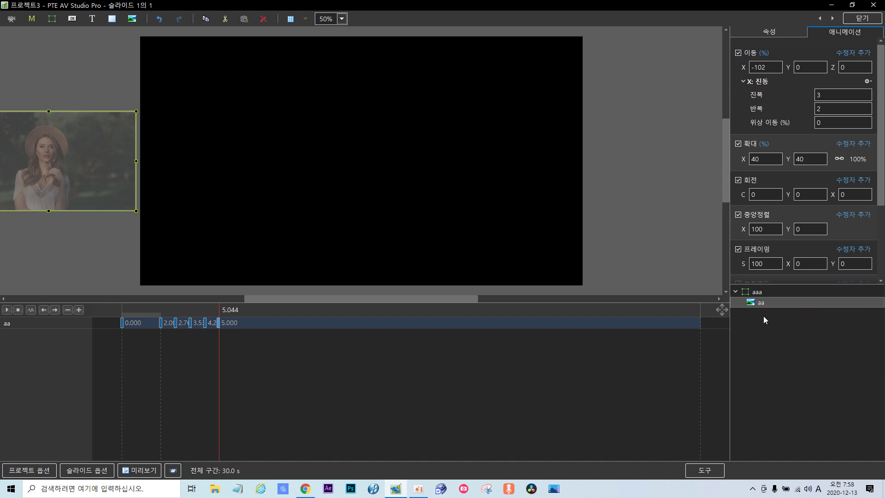
pyautogui.click(756, 294)
pyautogui.rightClick(756, 294)
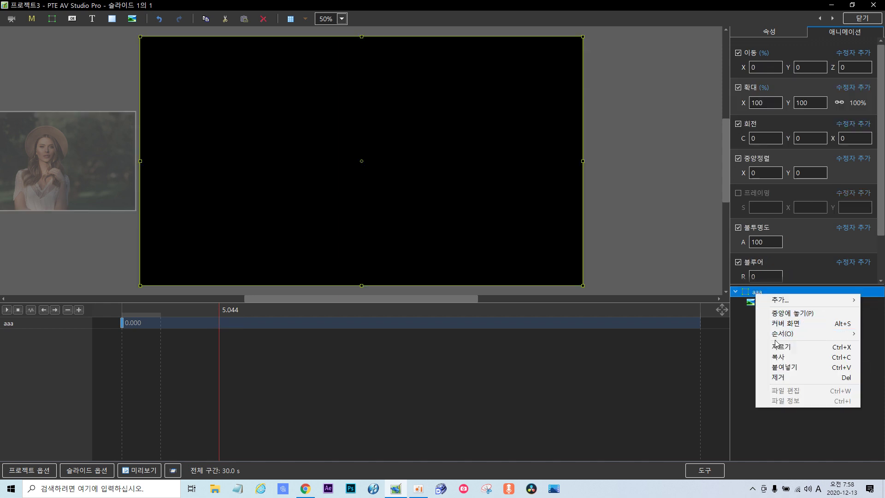
pyautogui.click(783, 369)
# Paste four more copies of image aa into frame aaa
pyautogui.click(755, 295)
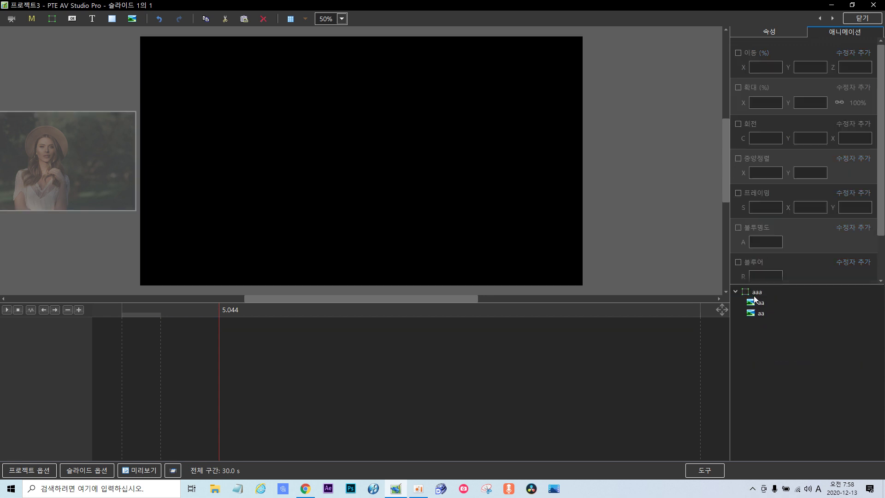
pyautogui.rightClick(754, 294)
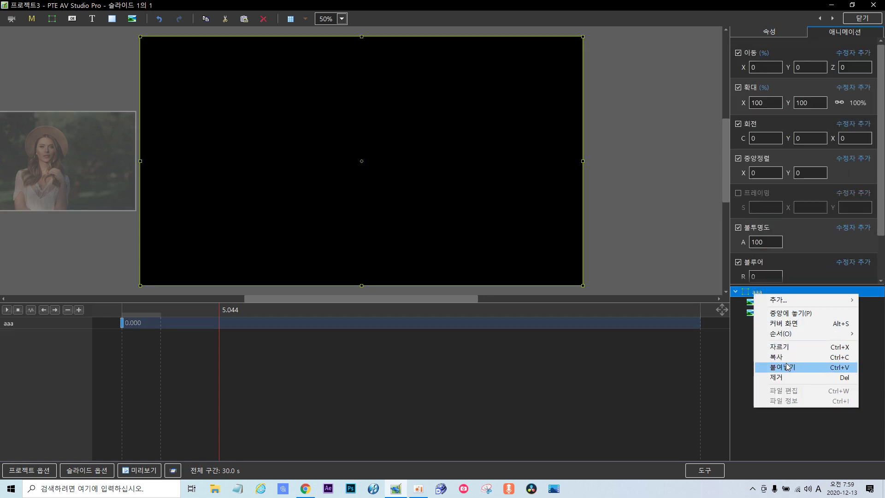
pyautogui.click(782, 368)
pyautogui.click(756, 293)
pyautogui.rightClick(756, 293)
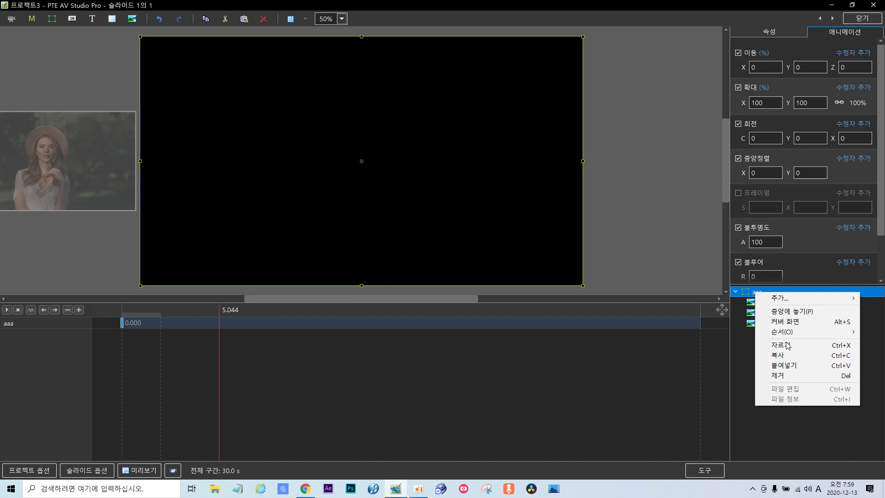
pyautogui.click(791, 367)
pyautogui.click(756, 293)
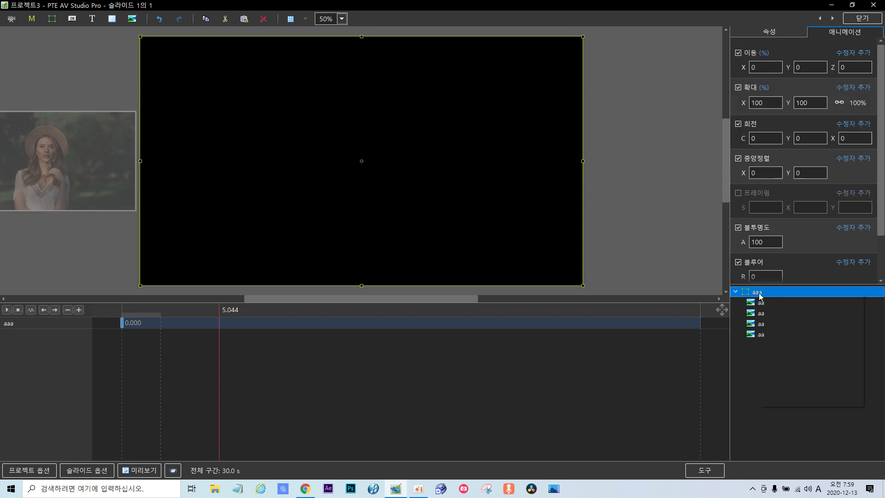
pyautogui.rightClick(760, 294)
pyautogui.click(789, 364)
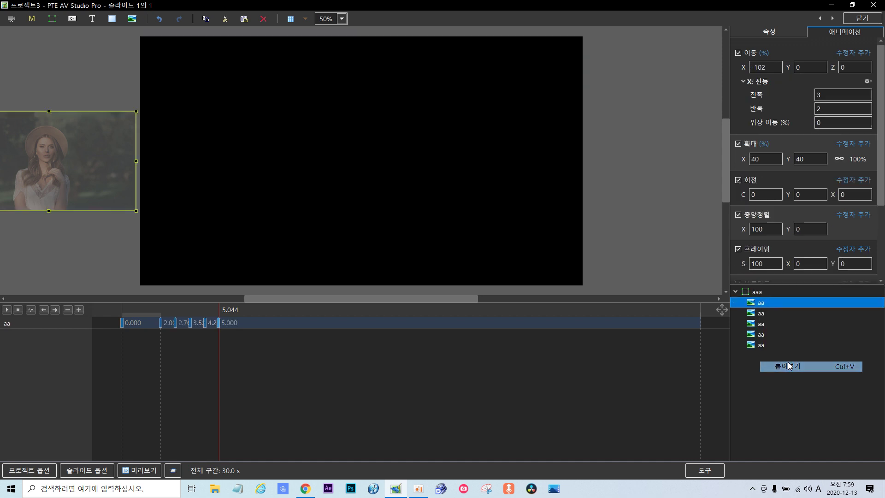
pyautogui.click(749, 292)
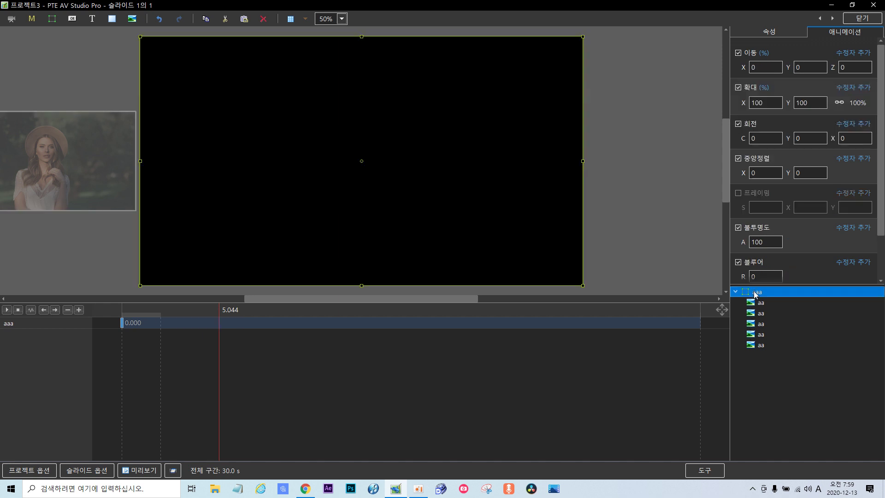
pyautogui.rightClick(758, 297)
pyautogui.click(780, 364)
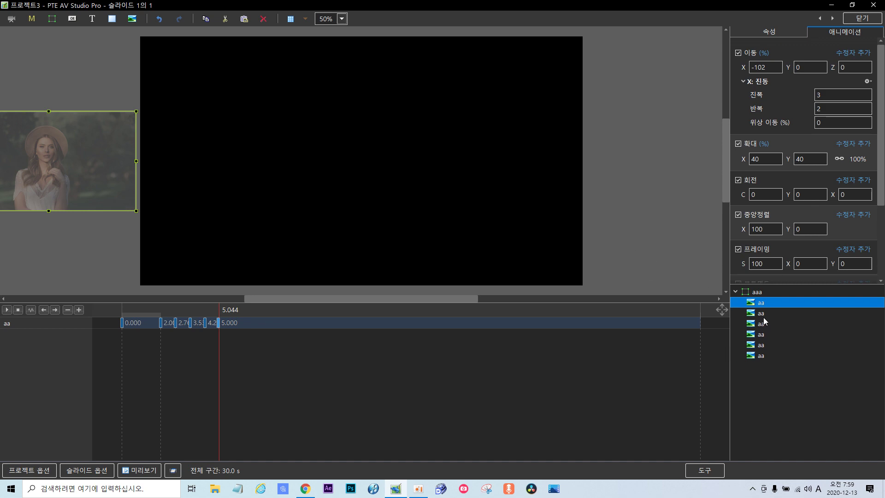
# Replace the picture (그림) of the second image in frame aaa with the file aaa from the image folder
pyautogui.click(765, 314)
pyautogui.click(785, 26)
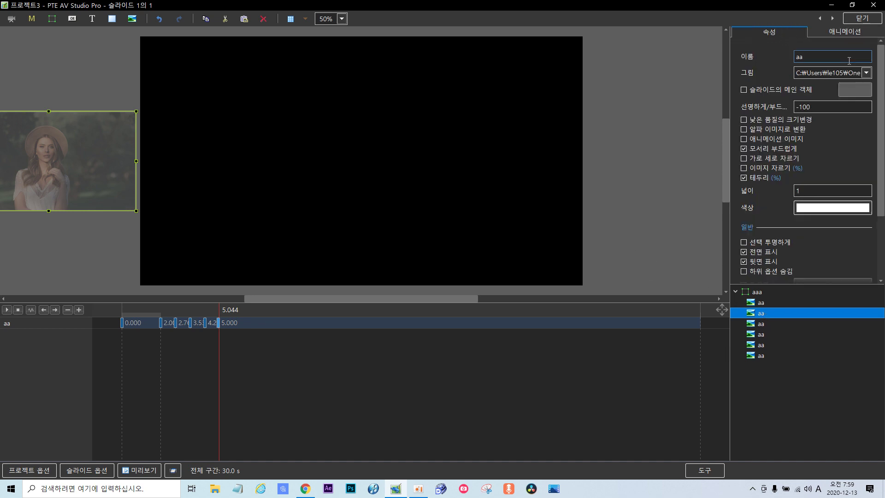
pyautogui.click(867, 73)
pyautogui.click(174, 105)
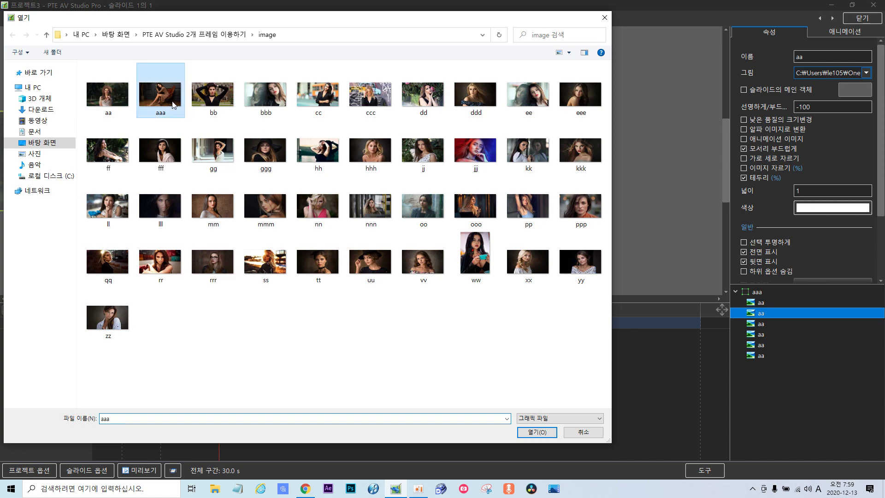
pyautogui.doubleClick(173, 105)
# Replace the pictures (그림) of the third and fourth images in frame aaa with the files bb and bbb
pyautogui.click(761, 325)
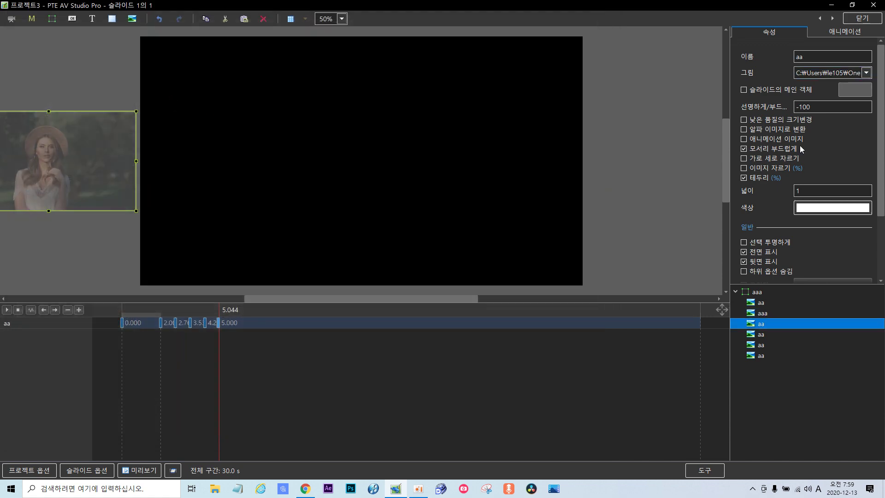
pyautogui.click(866, 72)
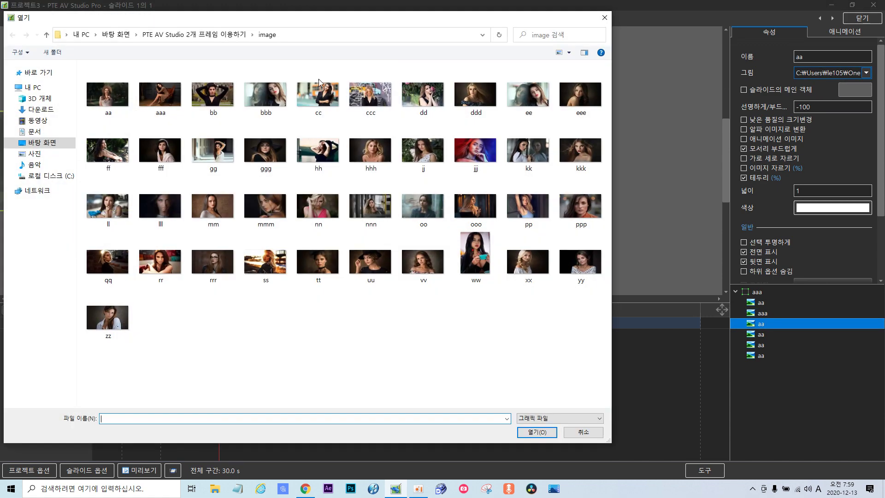
pyautogui.click(200, 96)
pyautogui.doubleClick(200, 96)
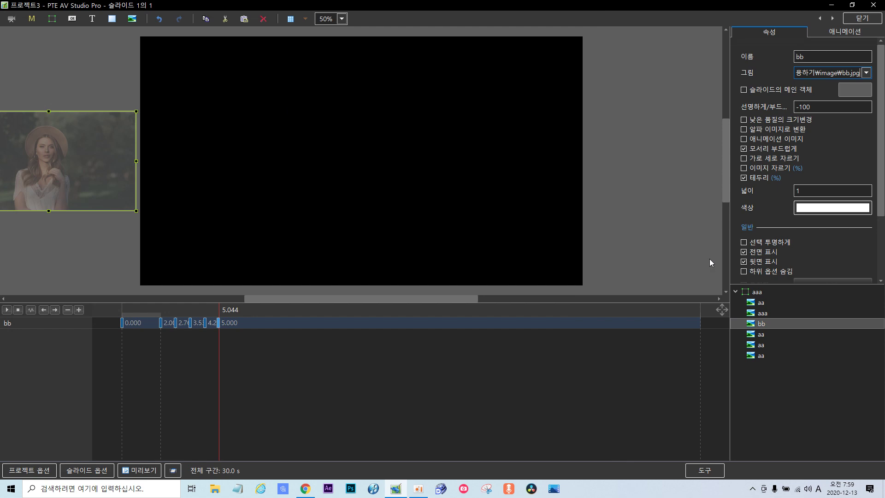
pyautogui.click(763, 338)
pyautogui.click(867, 72)
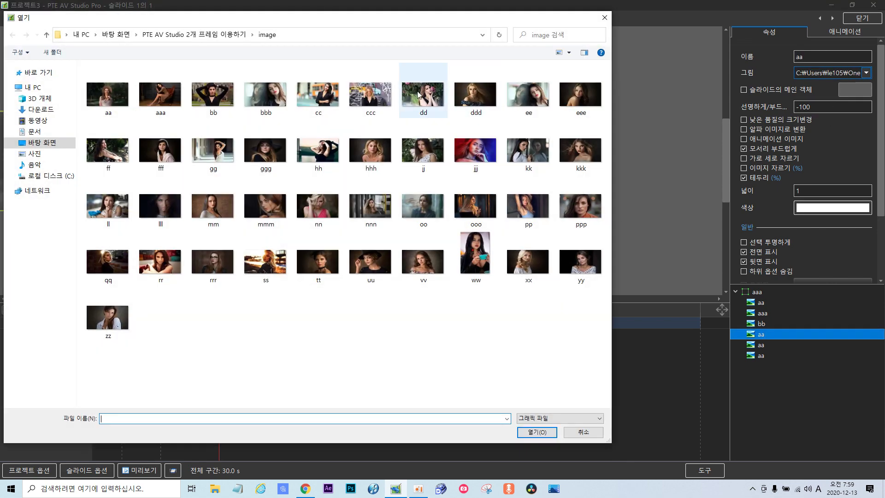
pyautogui.doubleClick(265, 95)
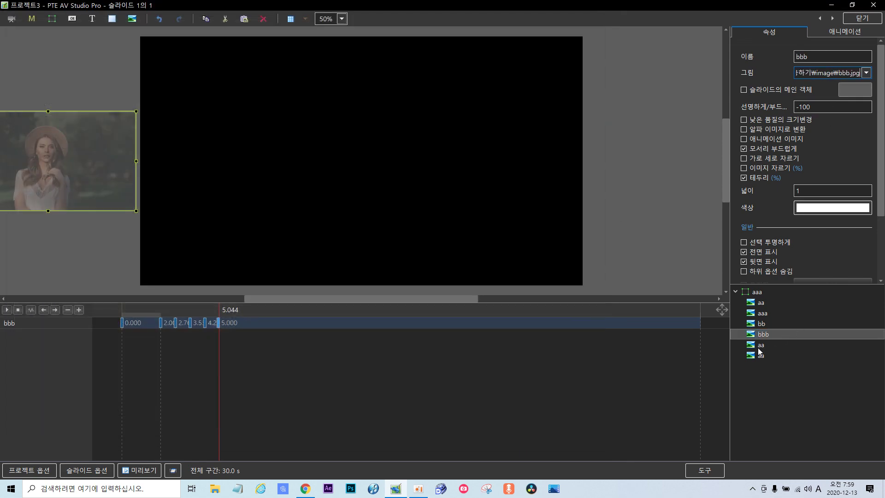
# Replace the pictures (그림) of the fifth and sixth images in frame aaa with the files cc and ccc
pyautogui.click(760, 346)
pyautogui.click(867, 73)
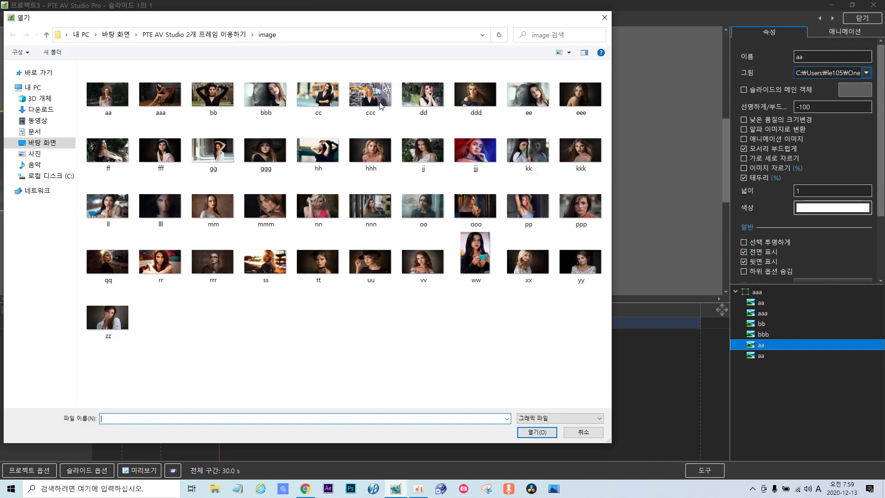
pyautogui.doubleClick(311, 99)
pyautogui.click(761, 356)
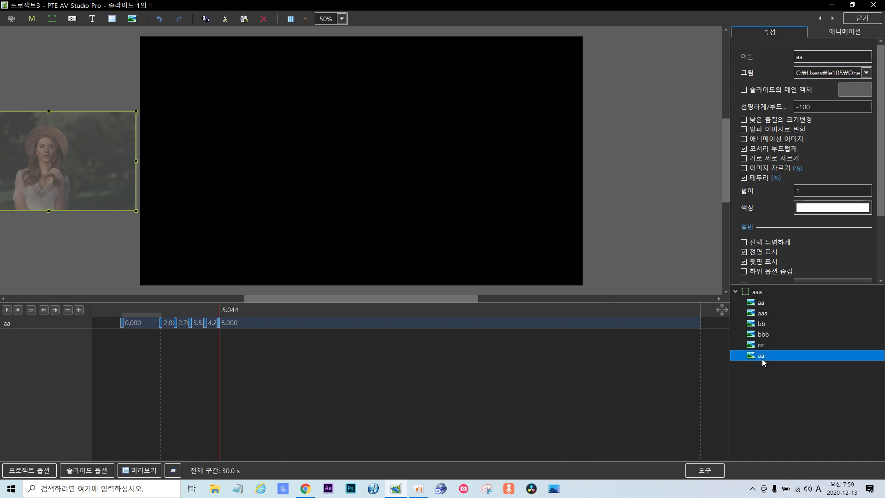
pyautogui.click(866, 73)
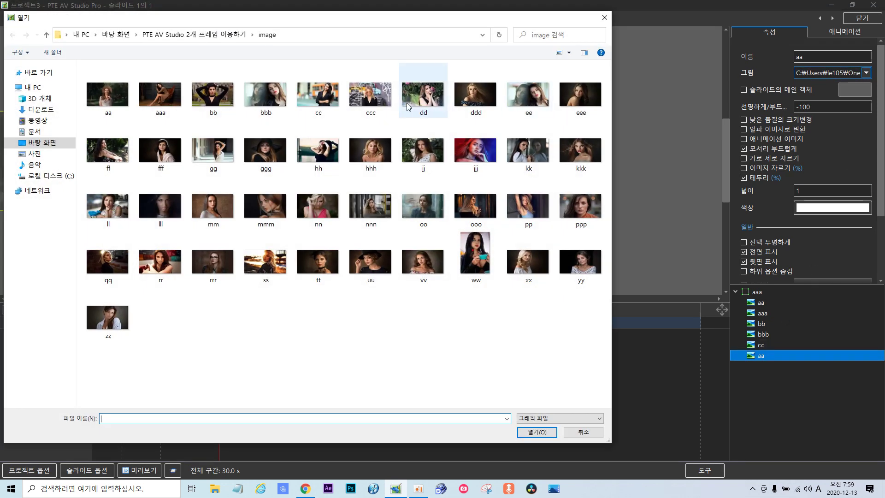
pyautogui.doubleClick(368, 100)
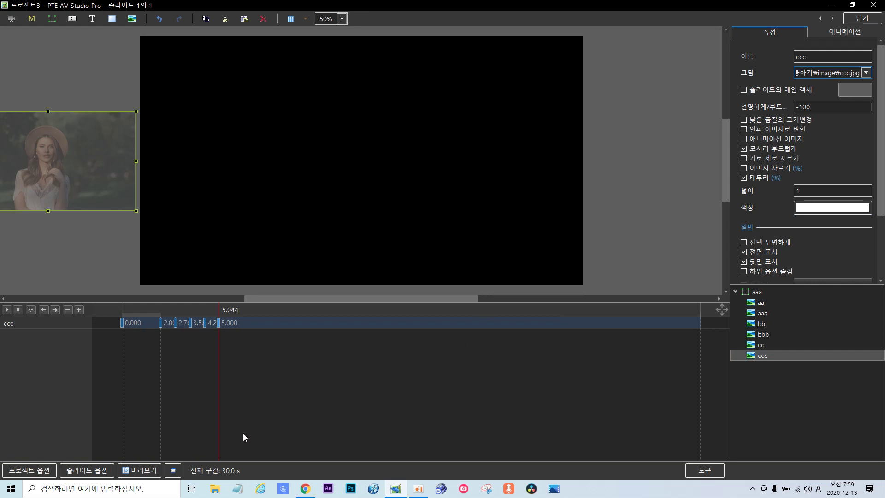
# Select all six images in frame aaa, from aa through ccc, so their keyframe tracks can be edited together
pyautogui.moveTo(223, 426); pyautogui.dragTo(131, 432)
pyautogui.click(761, 305)
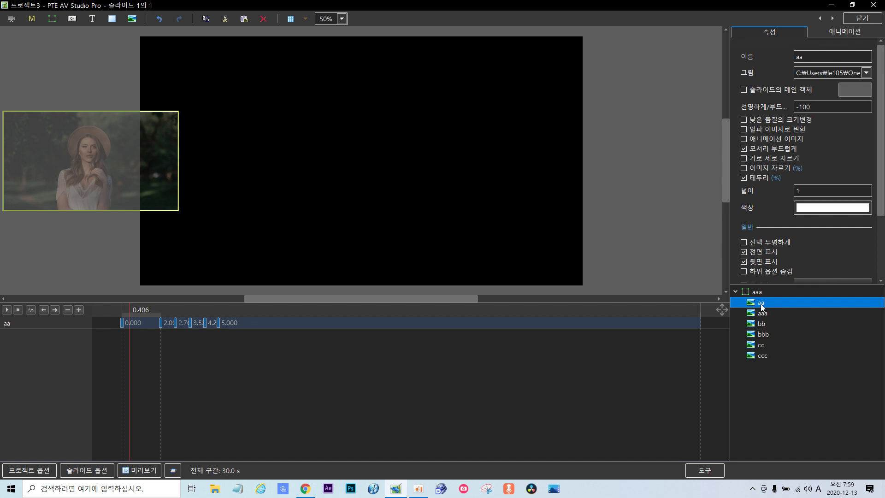
pyautogui.keyDown('shift'); pyautogui.click(765, 357); pyautogui.keyUp('shift')
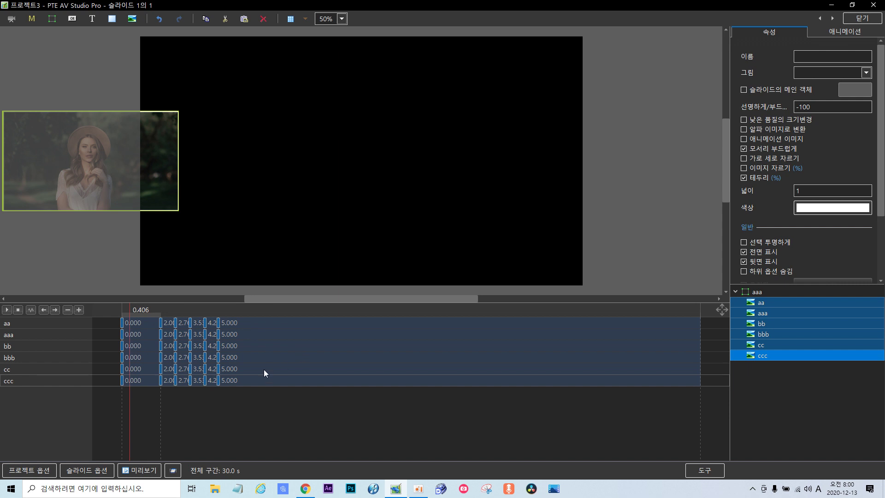
# Move all six keyframes of image cc together so its animation starts at 5 seconds and ends at 10 seconds
pyautogui.click(217, 372)
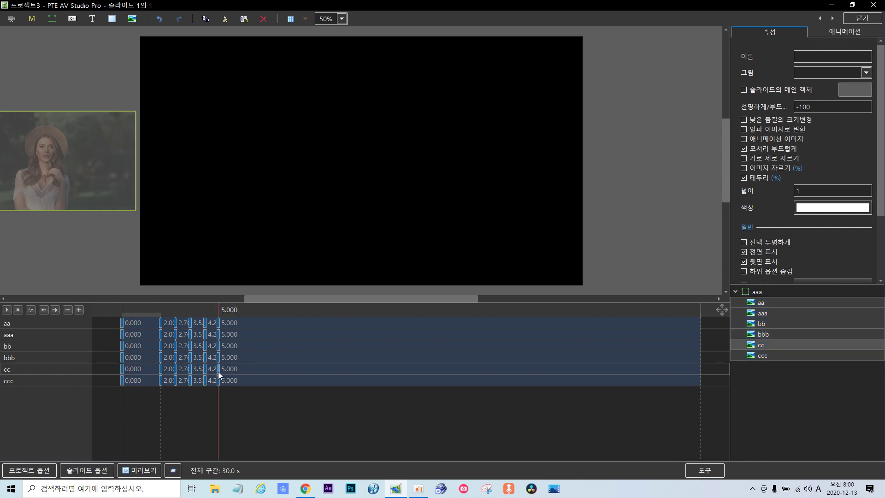
pyautogui.click(204, 368)
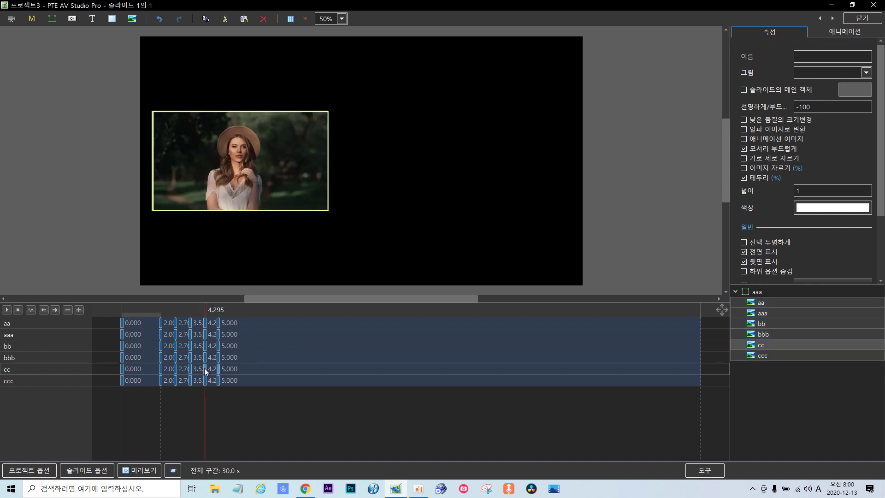
pyautogui.click(190, 369)
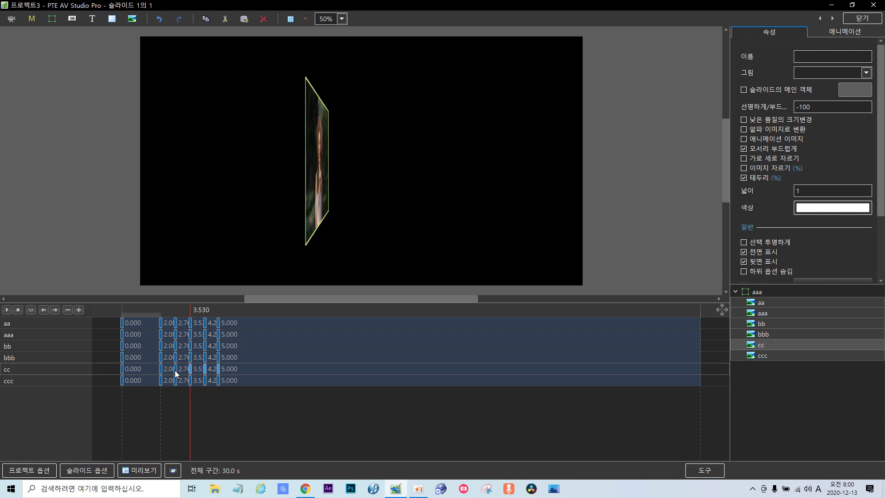
pyautogui.click(176, 369)
pyautogui.click(161, 368)
pyautogui.moveTo(121, 370); pyautogui.dragTo(216, 370)
# Move all six keyframes of image bbb together so its animation starts at 10 seconds and ends at 15 seconds
pyautogui.click(216, 355)
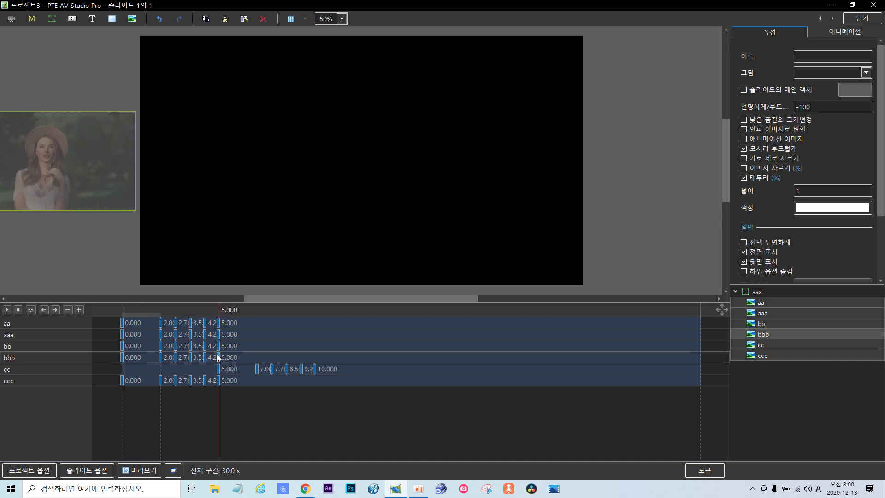
pyautogui.click(204, 358)
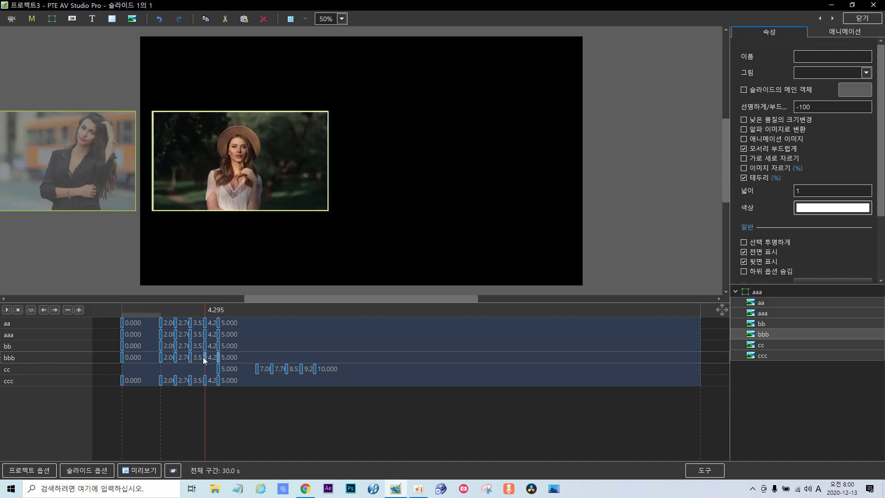
pyautogui.click(192, 359)
pyautogui.click(176, 358)
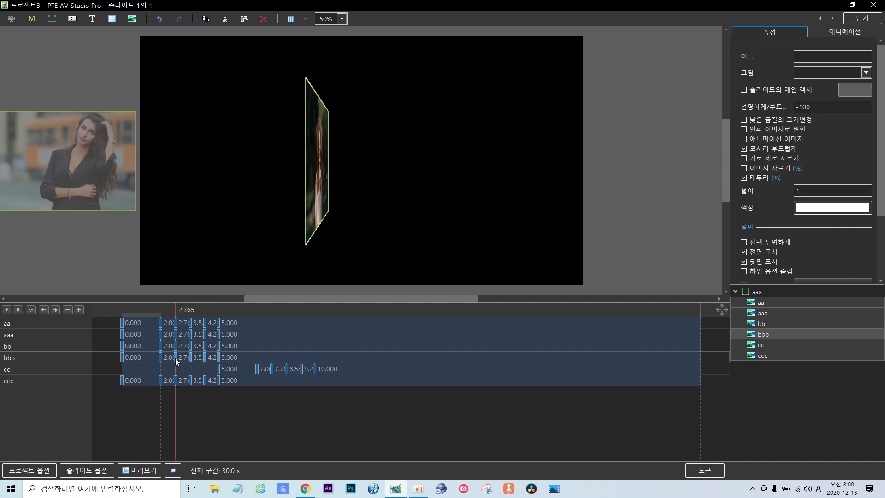
pyautogui.click(162, 358)
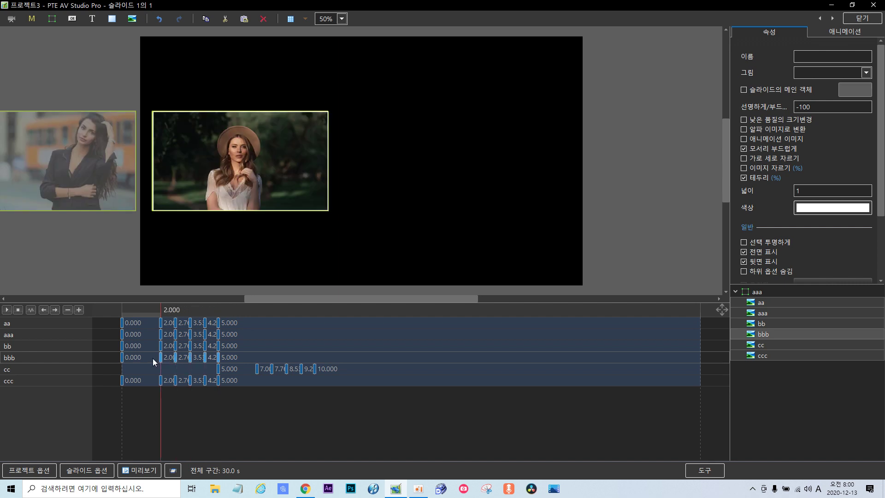
pyautogui.click(122, 358)
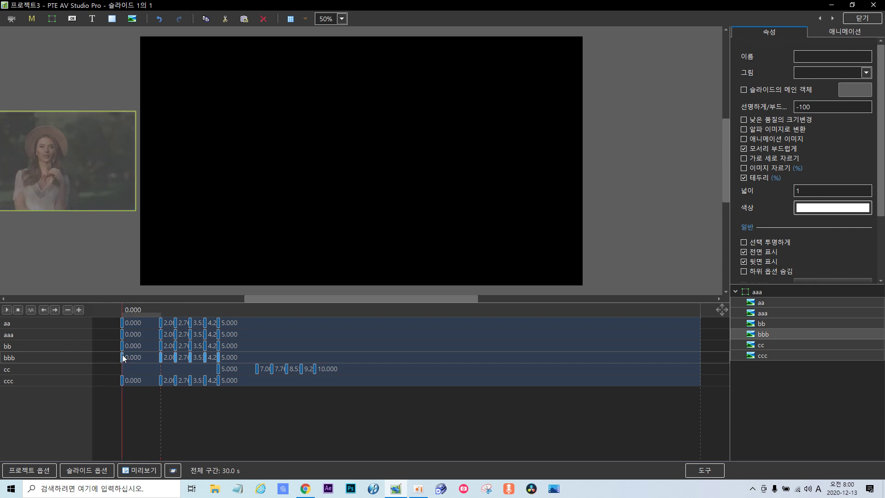
pyautogui.moveTo(124, 359); pyautogui.dragTo(315, 359)
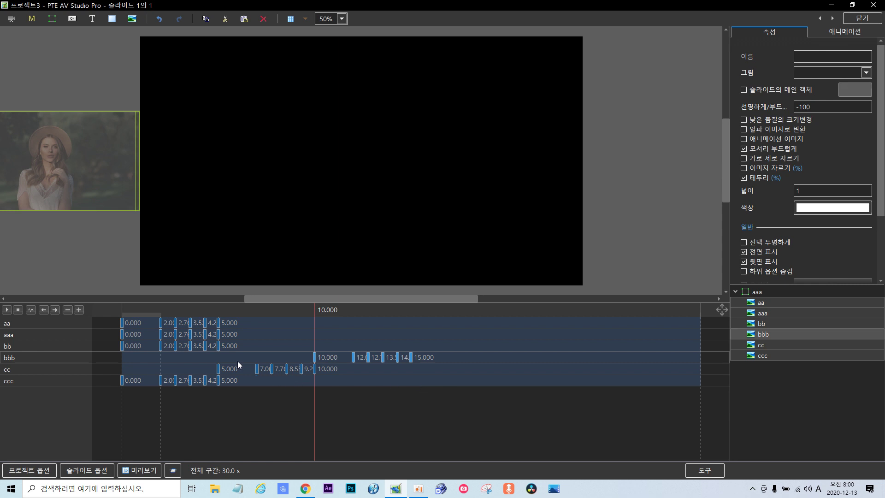
# Move all six keyframes of image bb together so its animation starts at 15 seconds and ends at 20 seconds
pyautogui.click(217, 345)
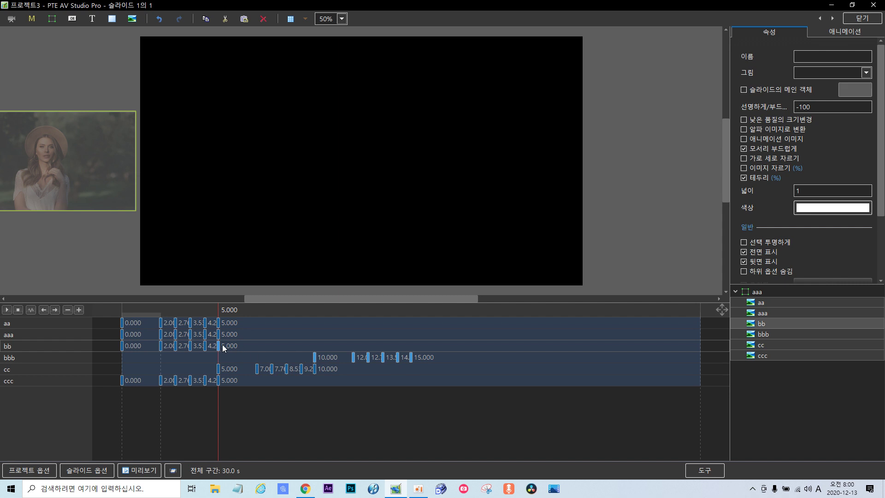
pyautogui.moveTo(219, 346); pyautogui.dragTo(225, 346)
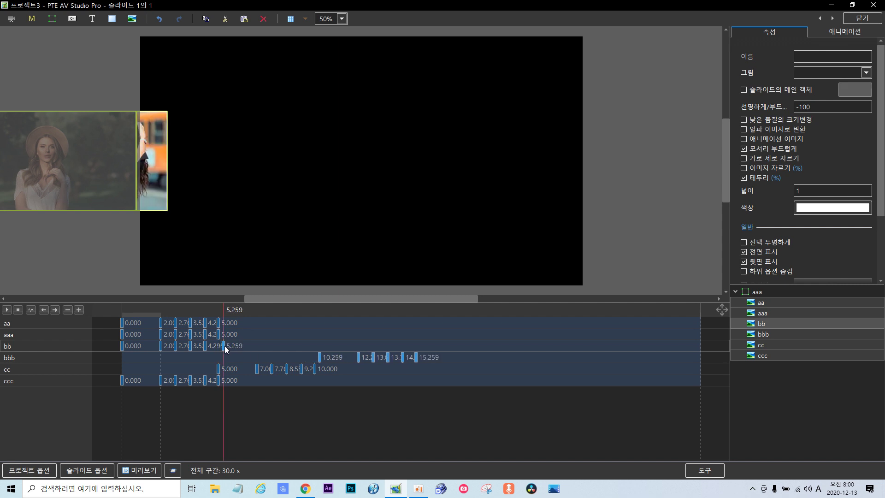
pyautogui.hotkey('ctrl', 'z')
pyautogui.click(347, 416)
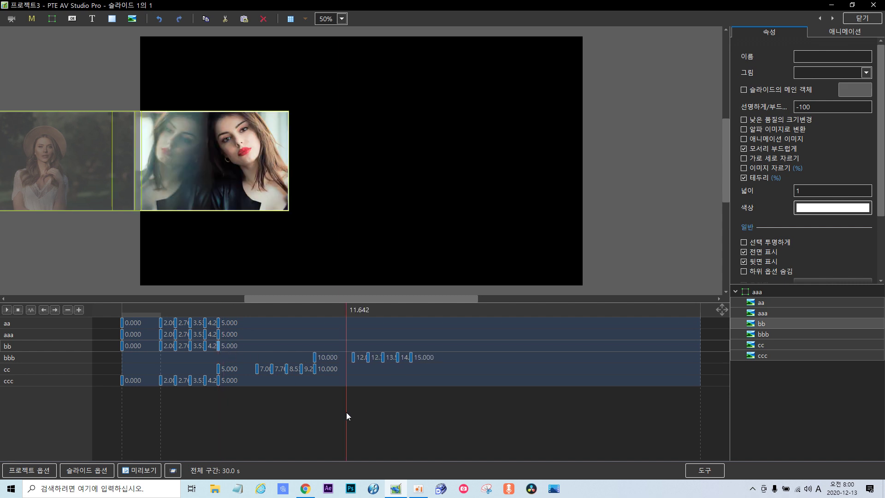
pyautogui.click(205, 346)
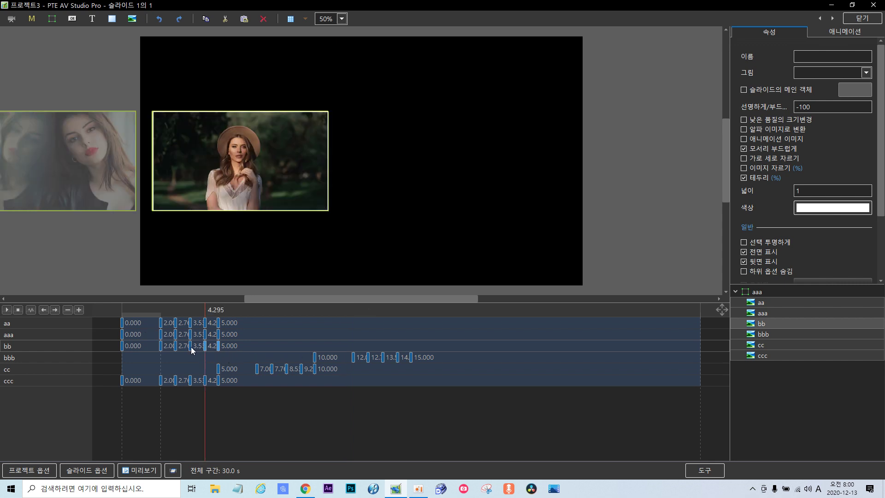
pyautogui.click(191, 347)
pyautogui.click(175, 347)
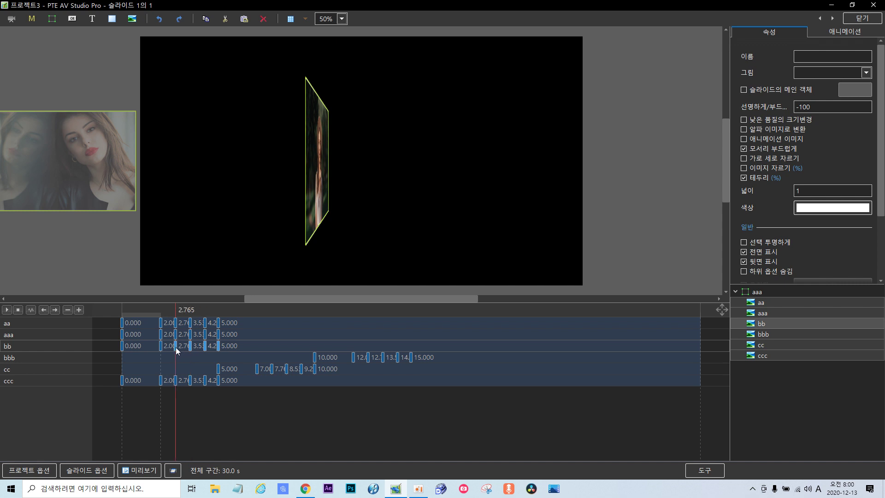
pyautogui.click(161, 346)
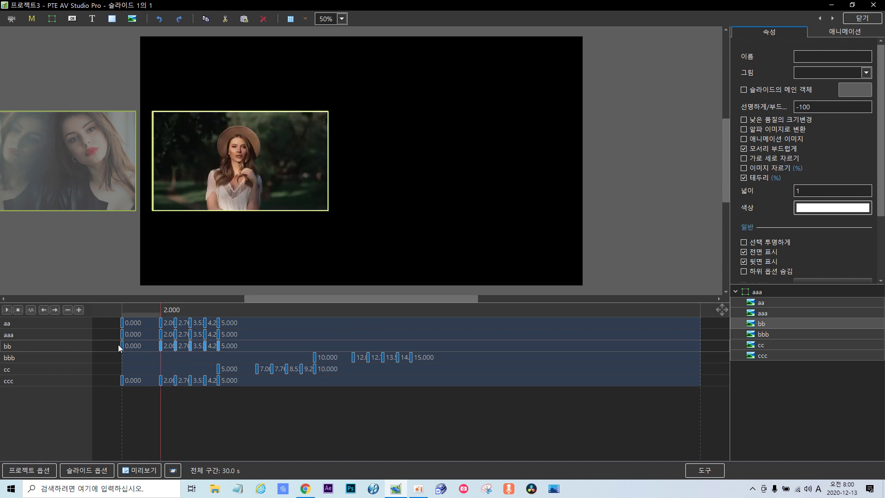
pyautogui.moveTo(121, 345); pyautogui.dragTo(408, 352)
# Move all six keyframes of image aaa together so its animation starts at 20 seconds and ends at 25 seconds
pyautogui.click(218, 334)
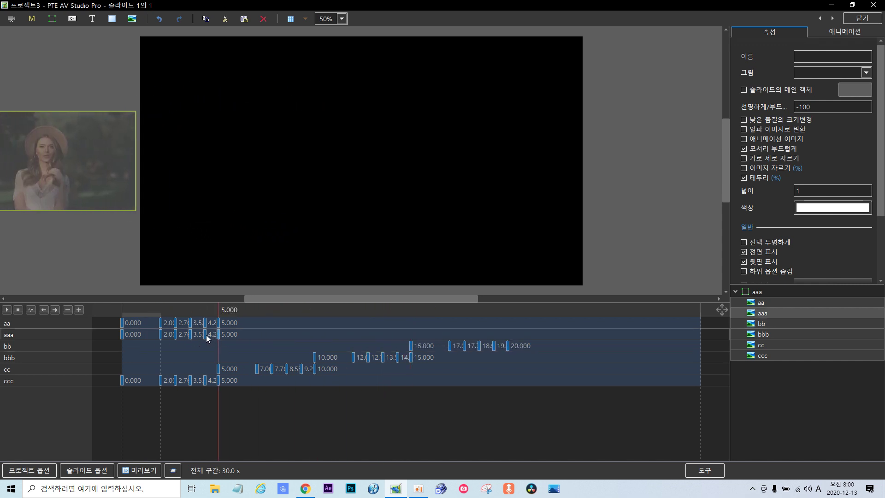
pyautogui.click(205, 336)
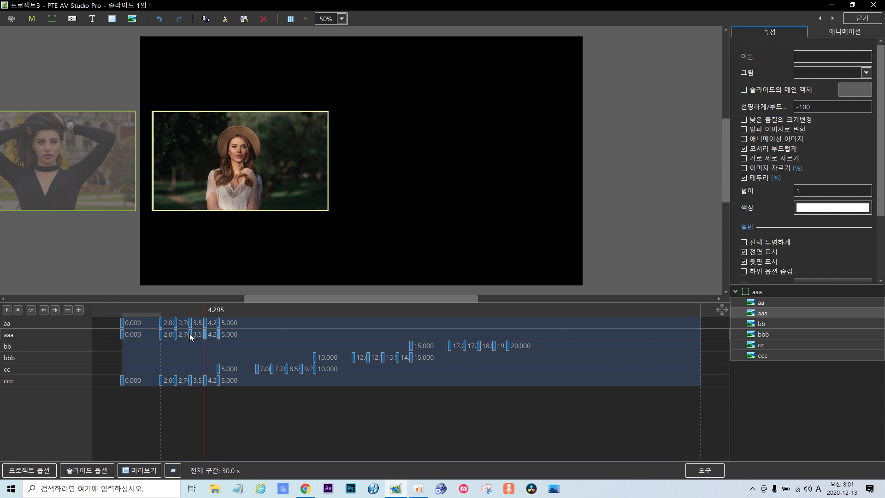
pyautogui.click(190, 334)
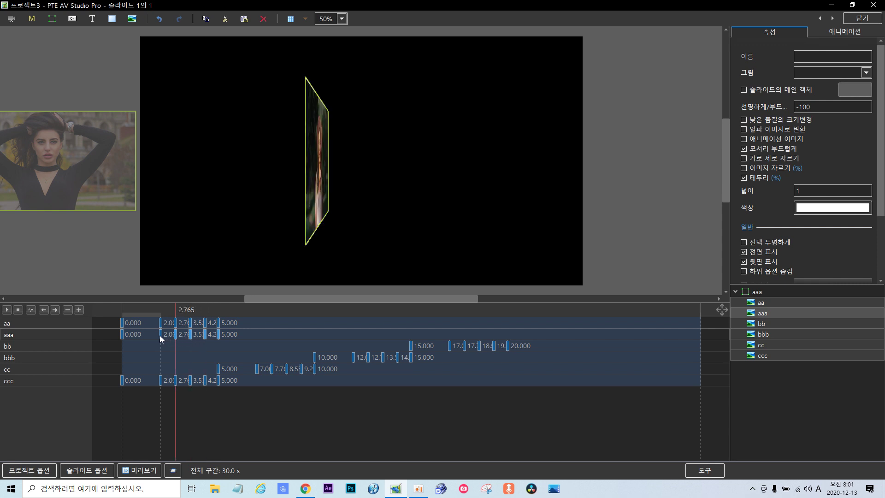
pyautogui.click(161, 335)
pyautogui.click(122, 335)
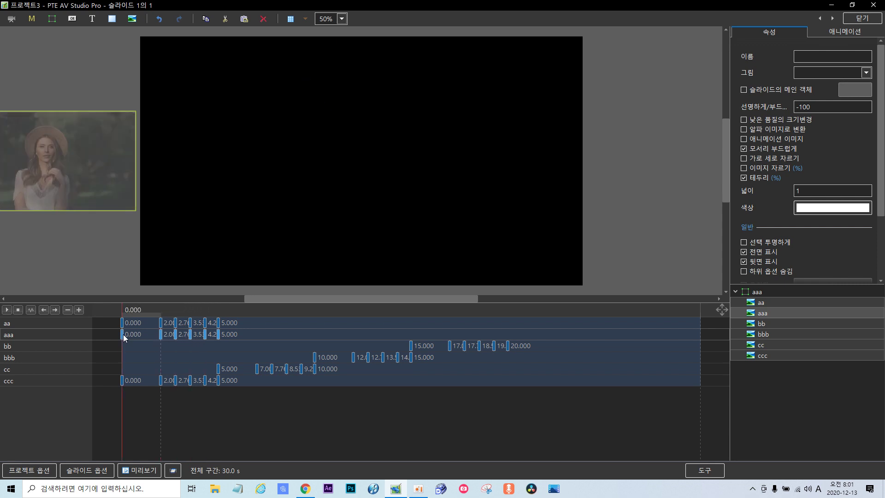
pyautogui.moveTo(124, 338); pyautogui.dragTo(508, 339)
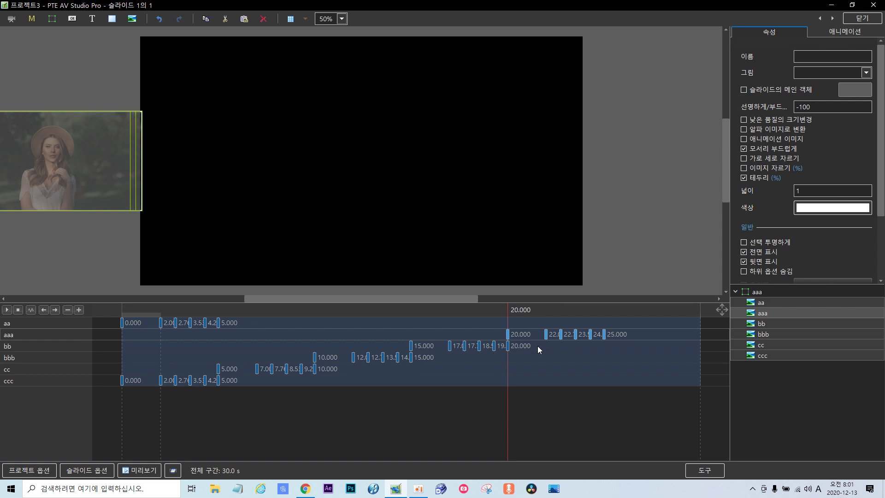
# Move all six keyframes of image aa together so its animation starts at 25 seconds and ends at 30 seconds
pyautogui.click(218, 324)
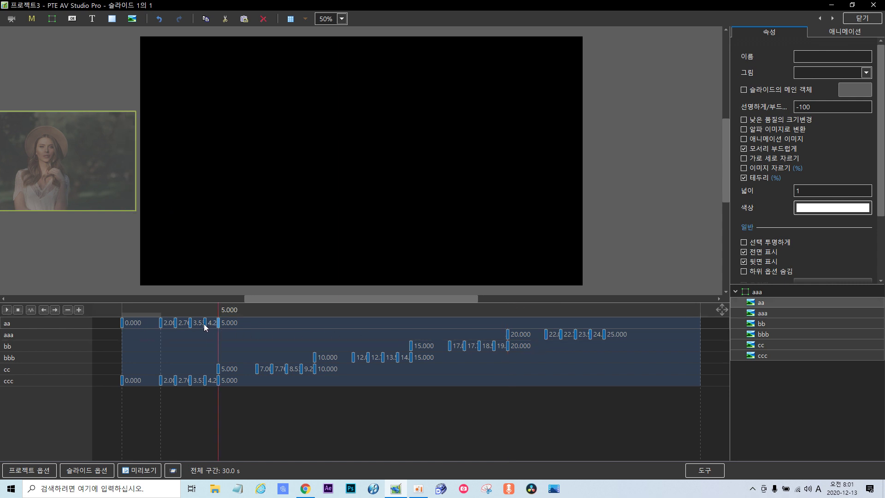
pyautogui.click(205, 324)
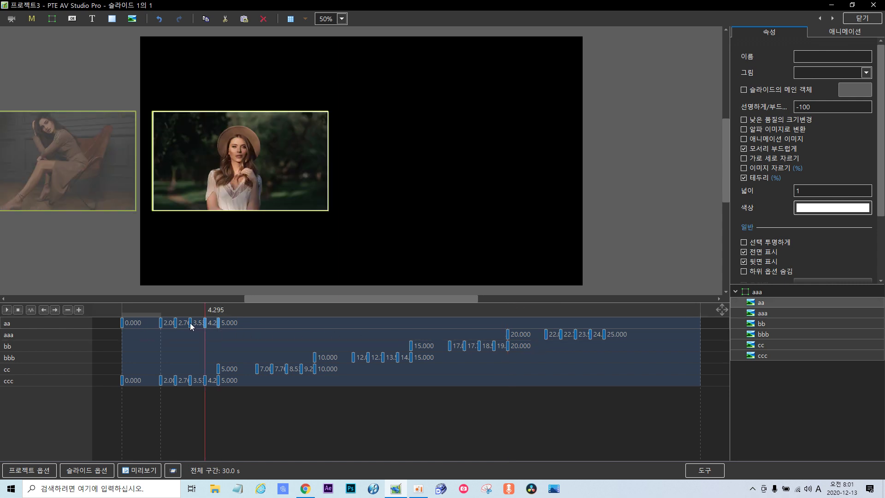
pyautogui.click(190, 323)
pyautogui.click(176, 323)
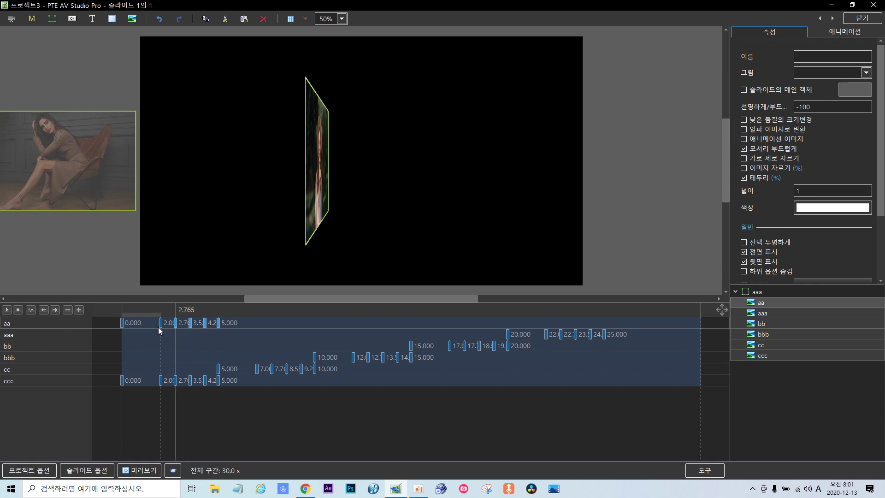
pyautogui.click(161, 324)
pyautogui.moveTo(122, 325); pyautogui.dragTo(605, 332)
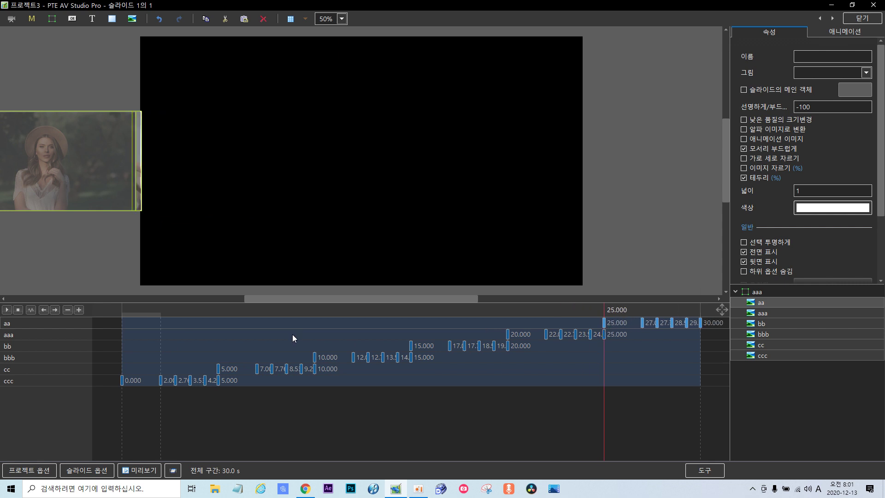
# Play the slide's animation from the beginning and pause it at about 18 seconds to check the staggered image sequence
pyautogui.press('Home')
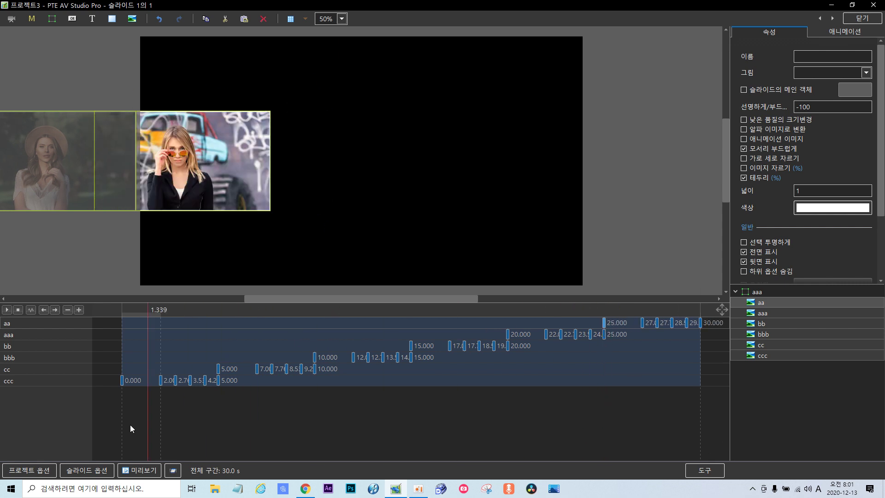
pyautogui.click(7, 310)
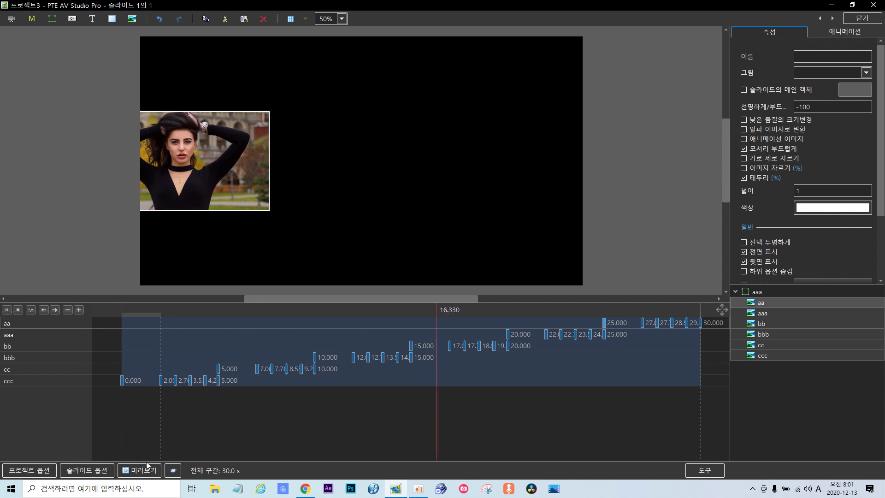
pyautogui.click(7, 310)
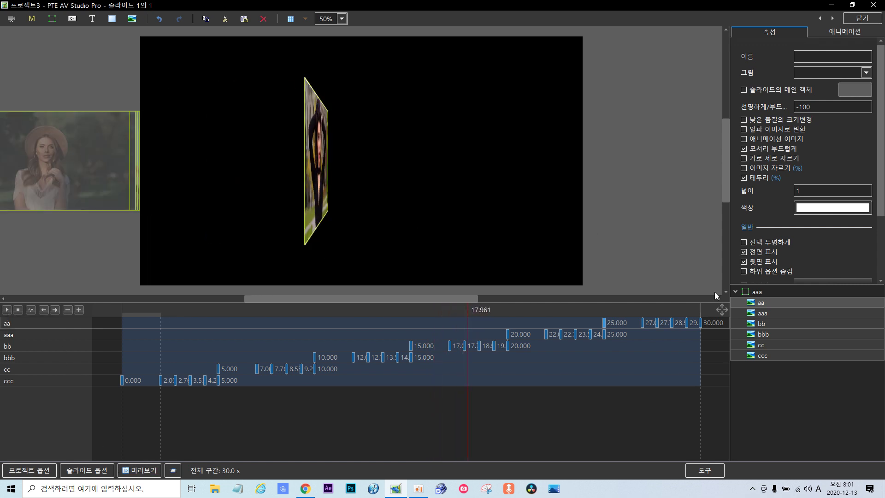
# Collapse the contents of frame aaa, add a second full-size frame above it at 0 seconds, and name it bbb
pyautogui.click(735, 292)
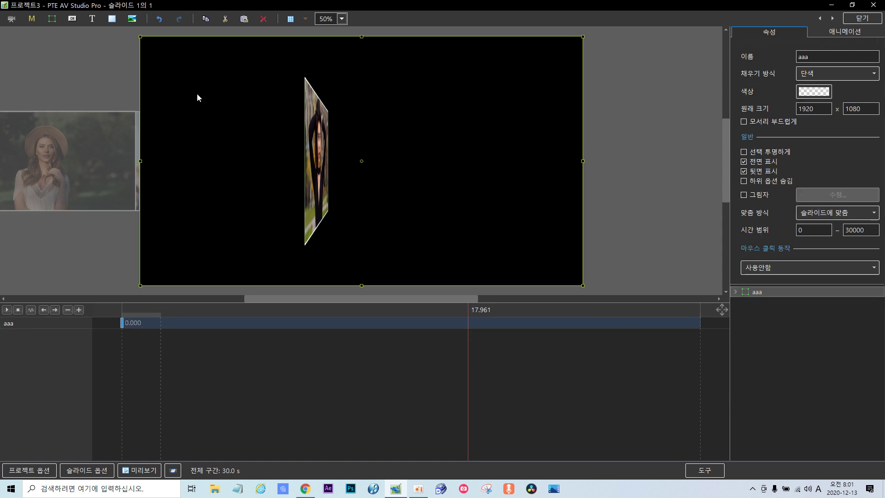
pyautogui.moveTo(474, 375); pyautogui.dragTo(68, 338)
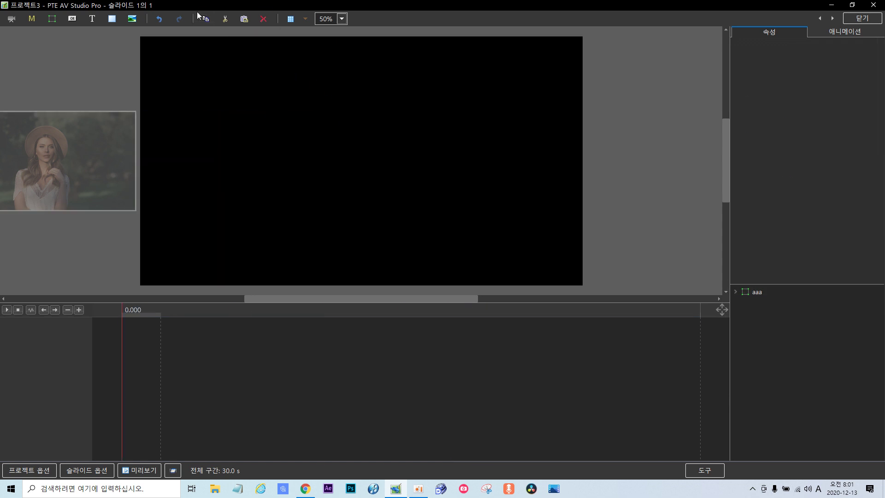
pyautogui.click(52, 18)
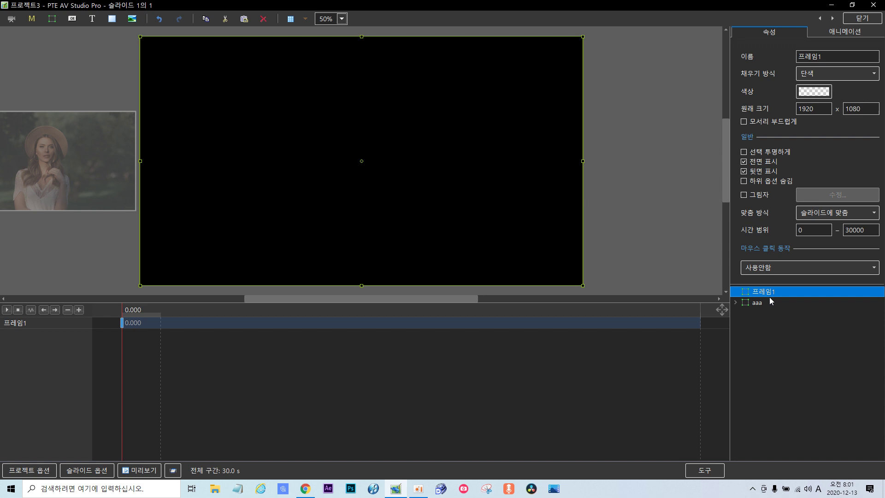
pyautogui.doubleClick(826, 56)
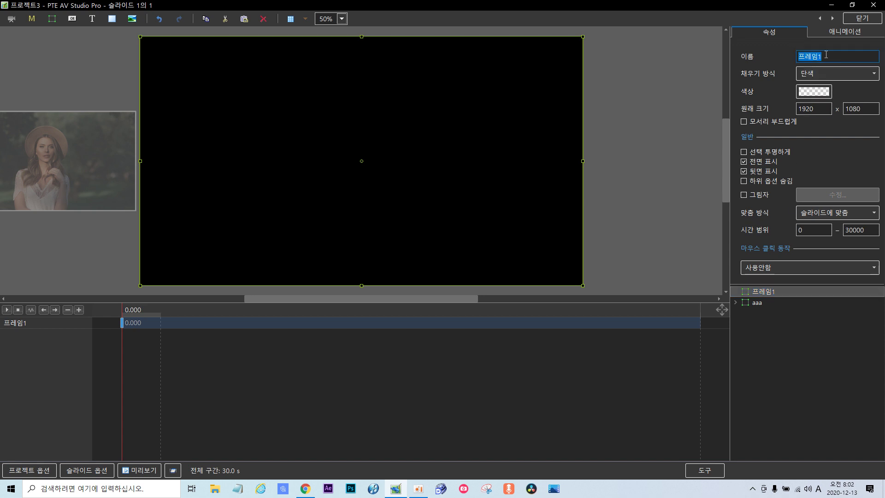
pyautogui.press('BackSpace')
pyautogui.write('bbb')
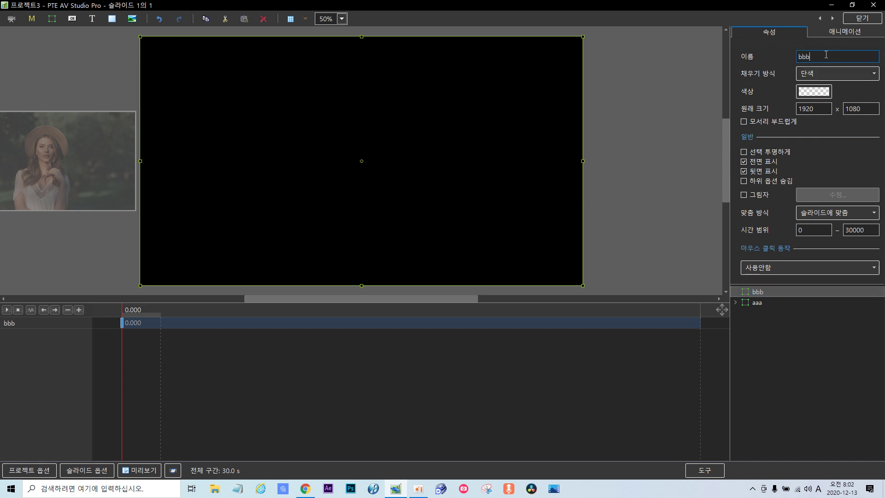
pyautogui.click(824, 326)
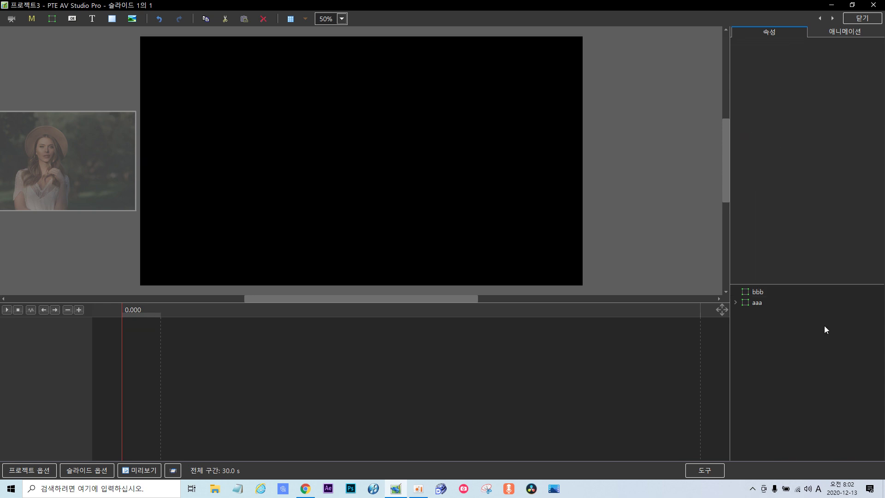
# Insert image ff from the image folder into frame bbb and scale it to 40%
pyautogui.click(757, 292)
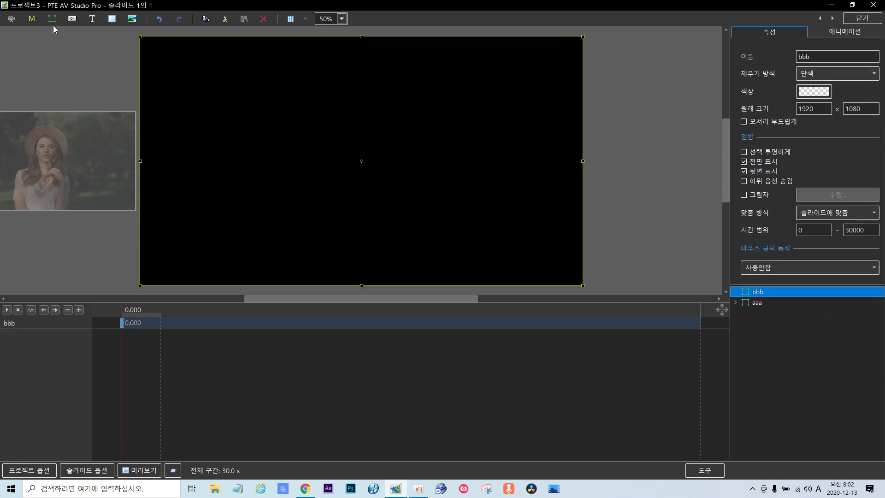
pyautogui.click(132, 19)
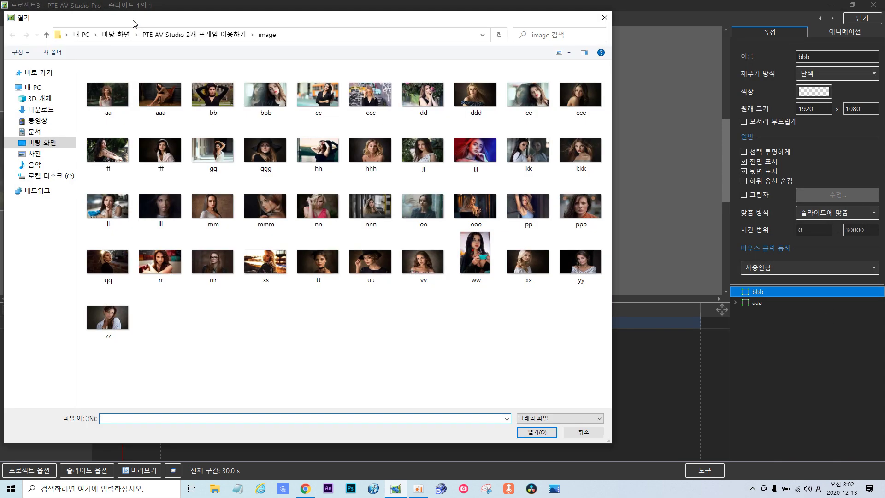
pyautogui.doubleClick(117, 155)
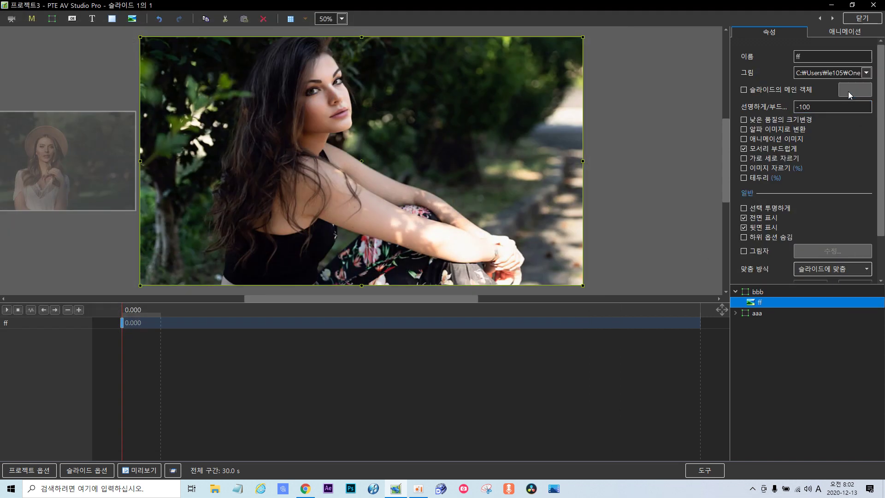
pyautogui.click(837, 33)
pyautogui.doubleClick(770, 104)
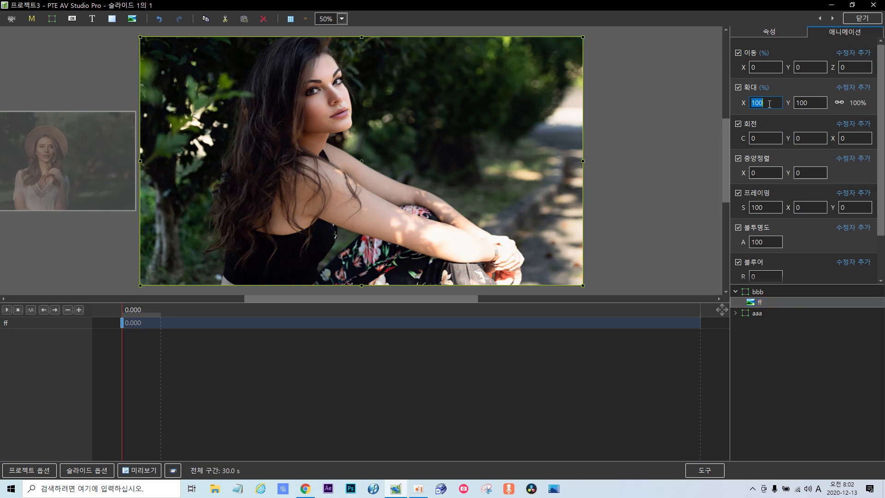
pyautogui.write('40')
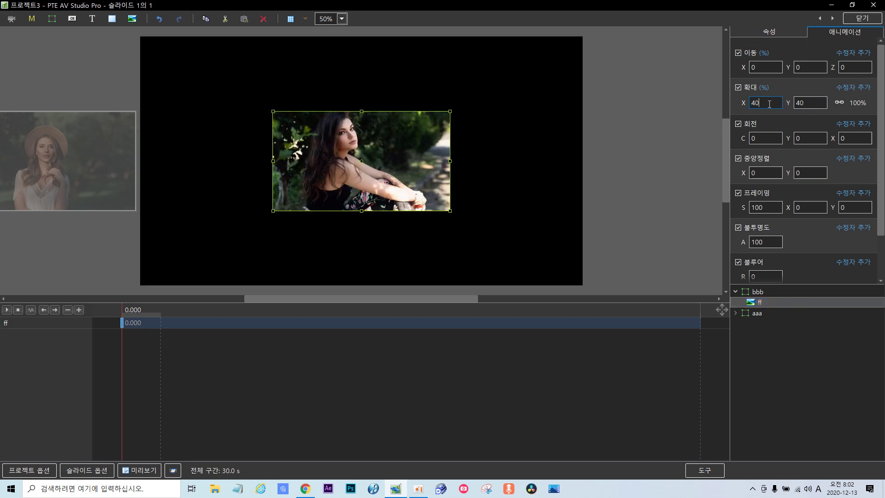
# Enable a white border on image ff with a width of 1
pyautogui.click(780, 35)
pyautogui.click(744, 178)
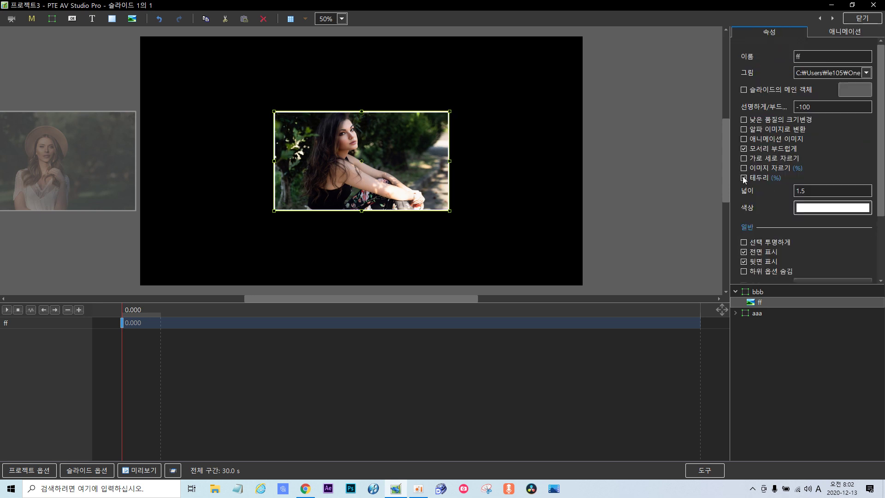
pyautogui.doubleClick(807, 189)
pyautogui.press('BackSpace')
pyautogui.write('1')
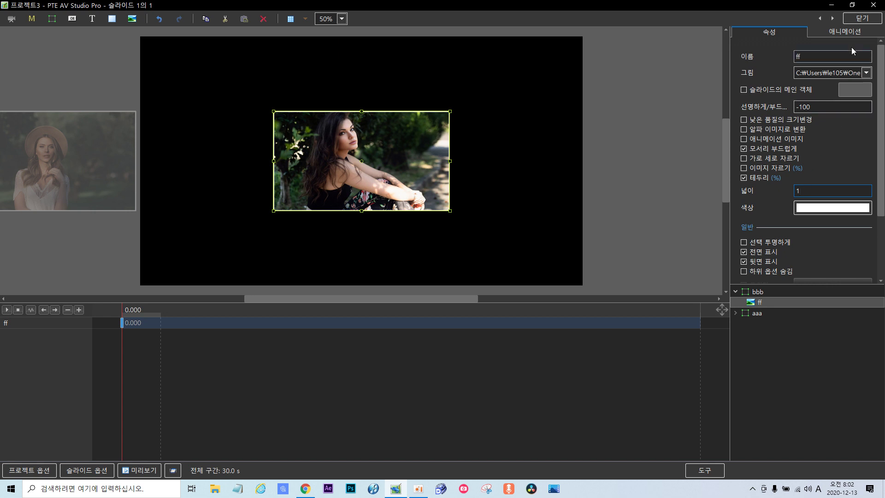
# Add an oscillation (진동) modifier to image ff's X movement, with amplitude 3 and 2 repeats
pyautogui.click(851, 31)
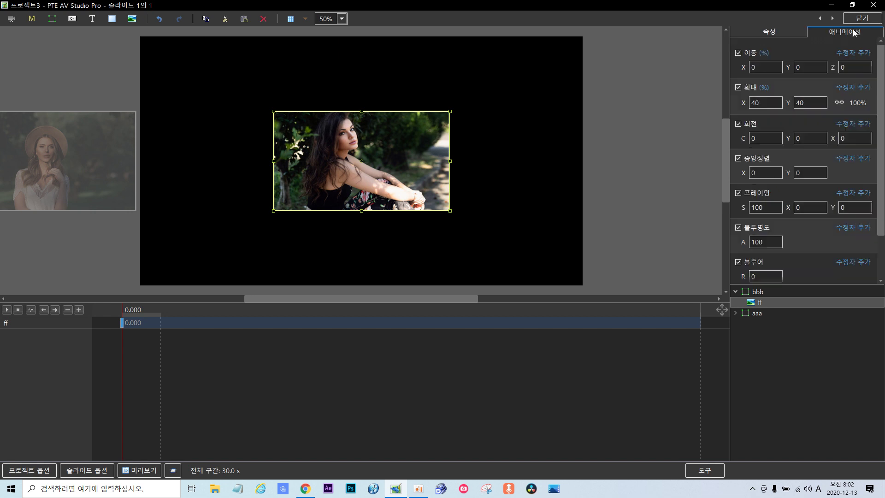
pyautogui.click(853, 53)
pyautogui.moveTo(840, 78)
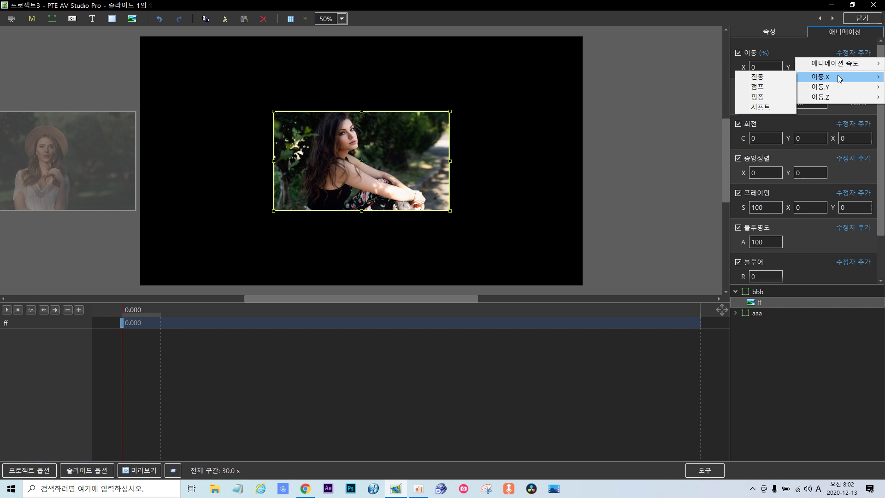
pyautogui.click(786, 79)
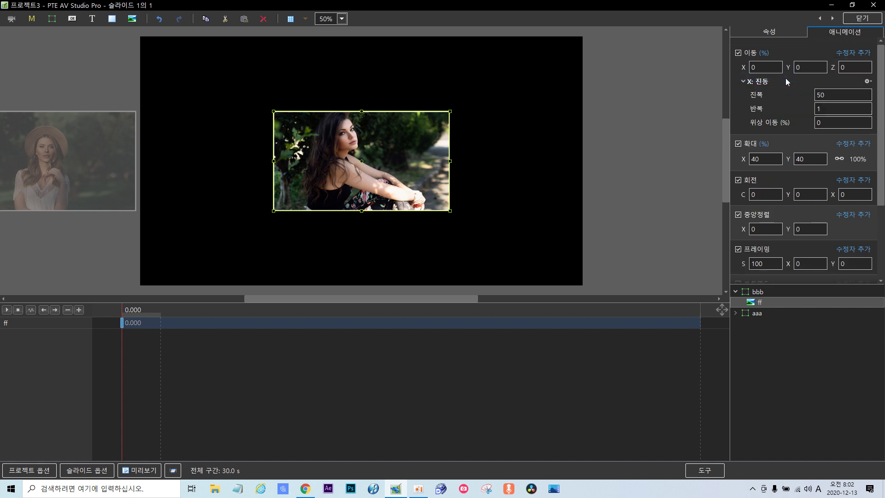
pyautogui.doubleClick(830, 96)
pyautogui.press('BackSpace')
pyautogui.write('3')
pyautogui.doubleClick(825, 110)
pyautogui.write('2')
# Move image ff's rotation centre to its left edge, test a rotation about the Y axis, and reset the Y rotation to 0
pyautogui.moveTo(362, 165); pyautogui.dragTo(275, 165)
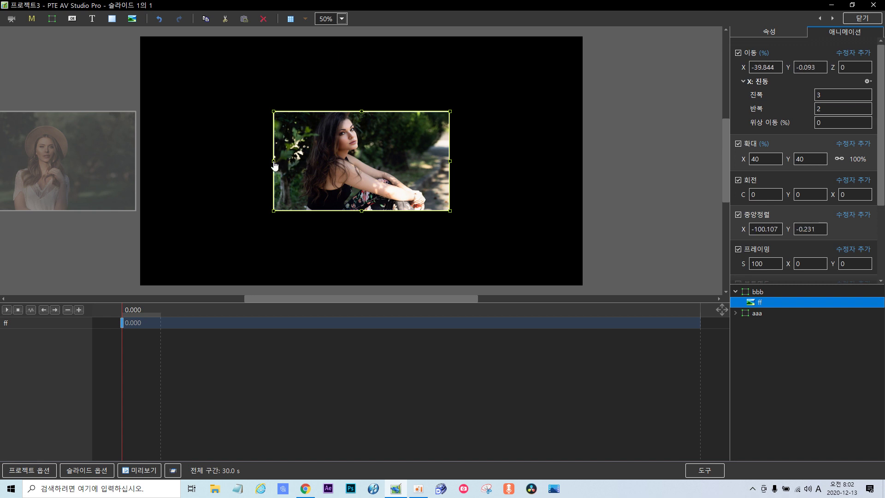
pyautogui.moveTo(784, 194); pyautogui.dragTo(751, 194)
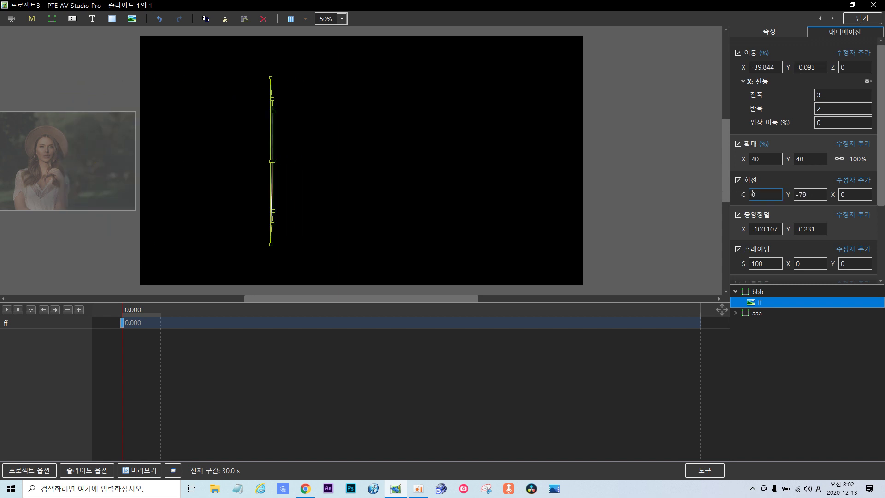
pyautogui.doubleClick(814, 194)
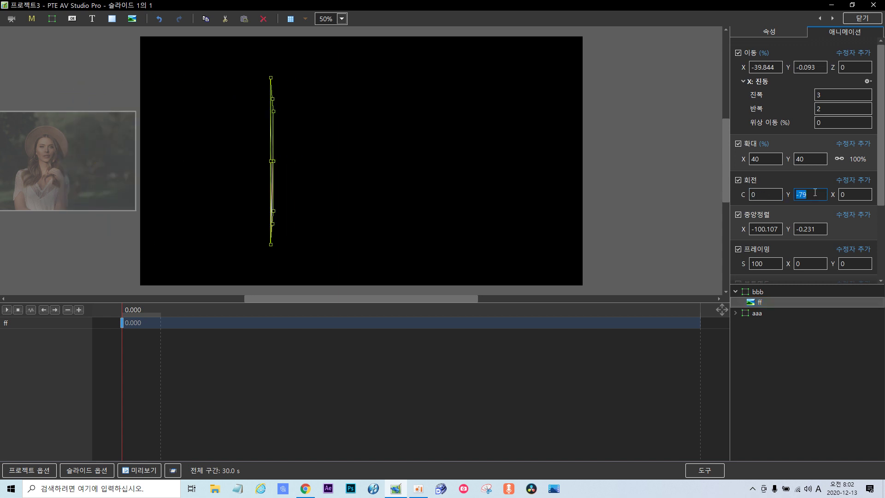
pyautogui.press('BackSpace')
pyautogui.write('0')
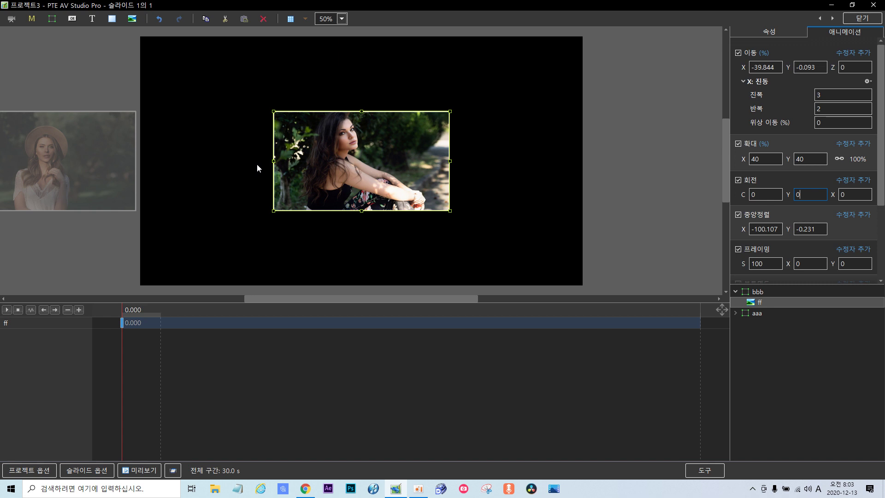
# Set image ff's centre exactly to X -100 and Y 0
pyautogui.doubleClick(776, 230)
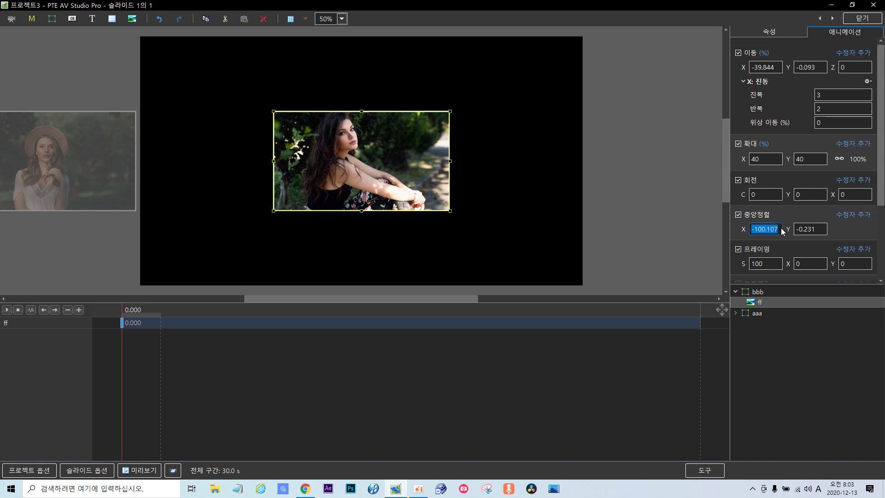
pyautogui.click(779, 229)
pyautogui.press('BackSpace')
pyautogui.press('BackSpace')
pyautogui.press('BackSpace')
pyautogui.press('BackSpace')
pyautogui.doubleClick(822, 231)
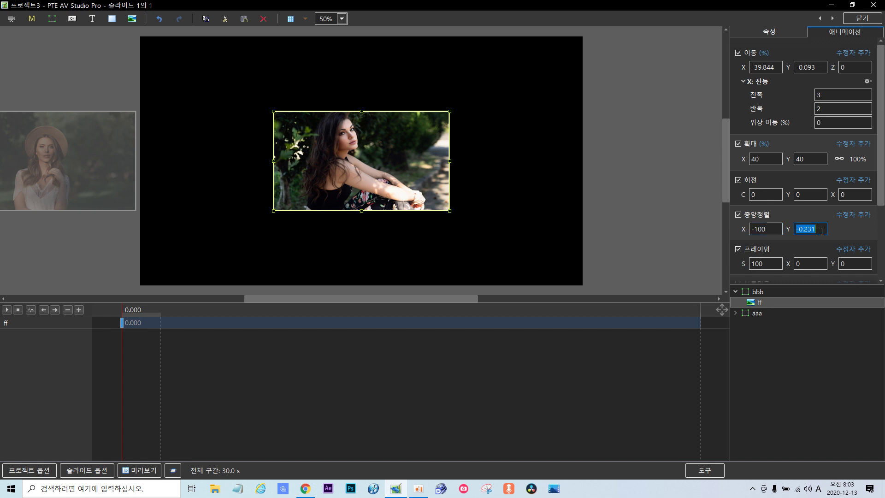
pyautogui.write('0')
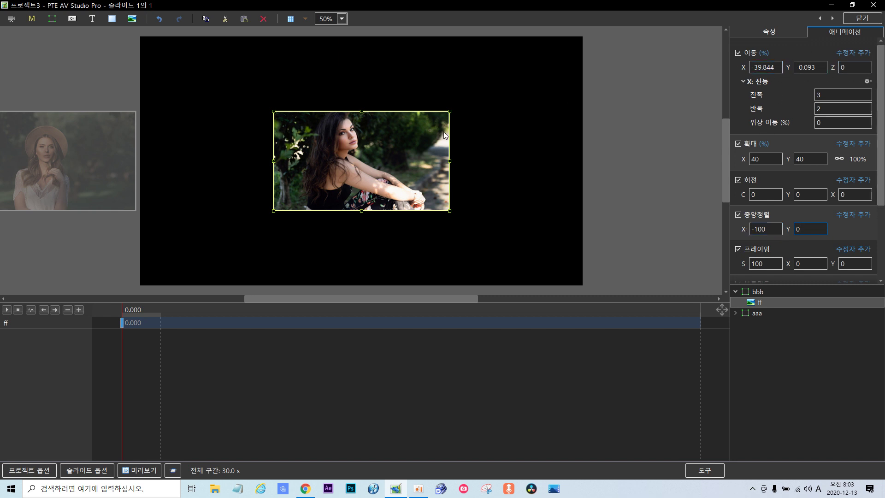
# Place image ff just outside the slide's right edge by setting its position to X 103 and Y 0
pyautogui.click(816, 65)
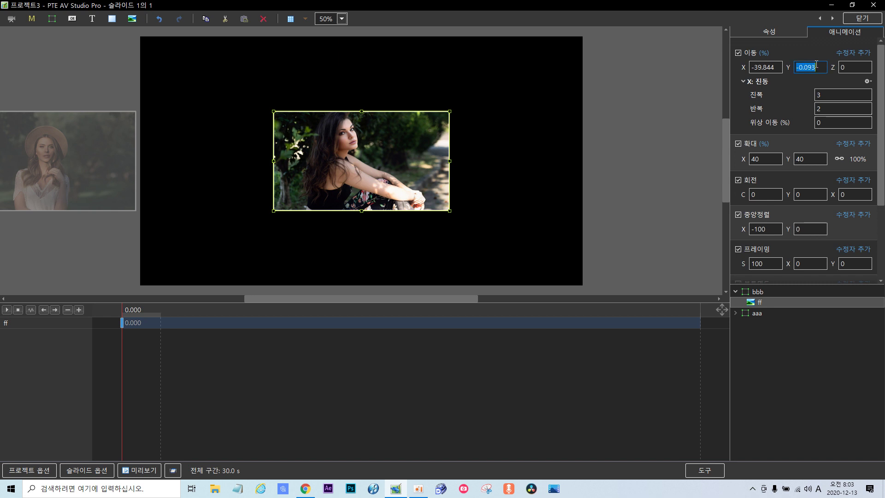
pyautogui.write('0')
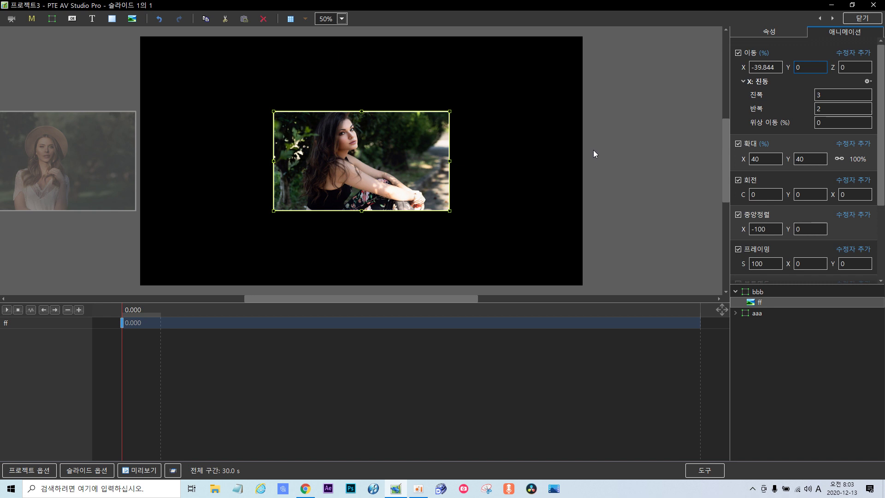
pyautogui.click(775, 67)
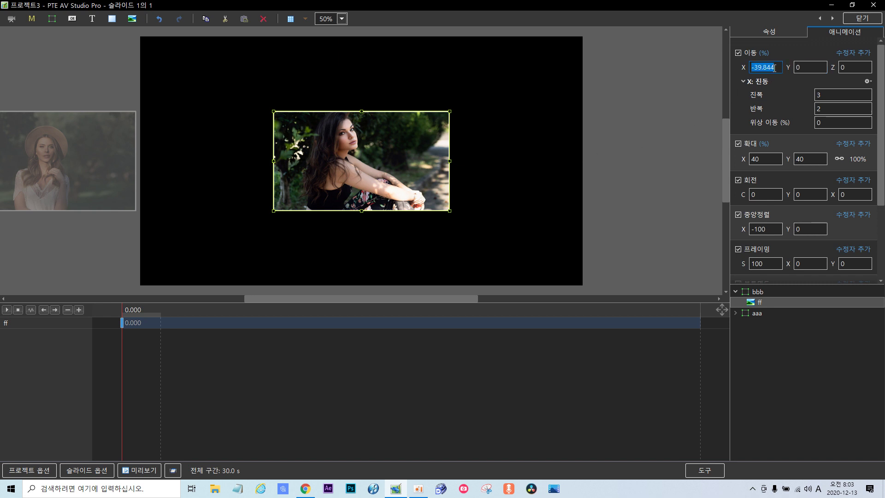
pyautogui.press('BackSpace')
pyautogui.write('102')
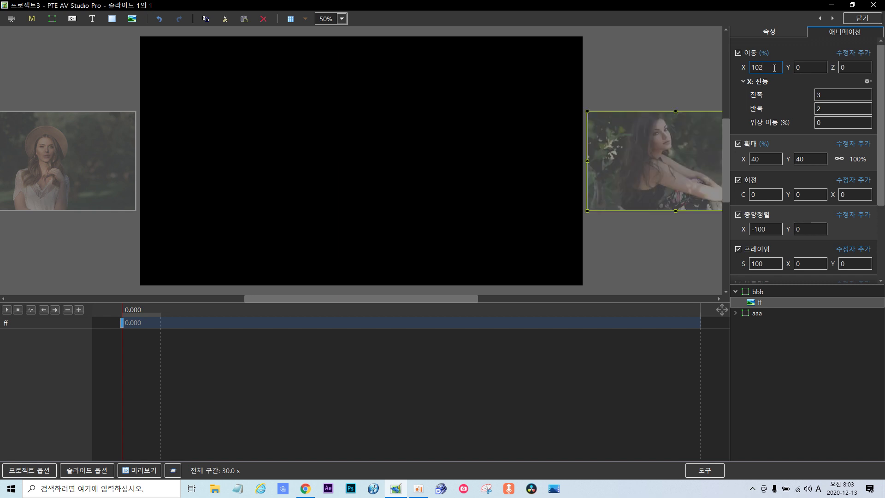
pyautogui.press('BackSpace')
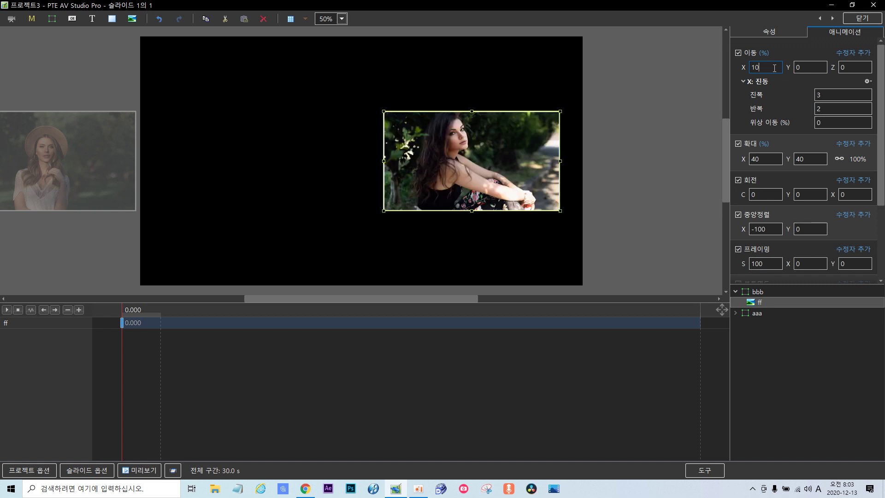
pyautogui.write('3')
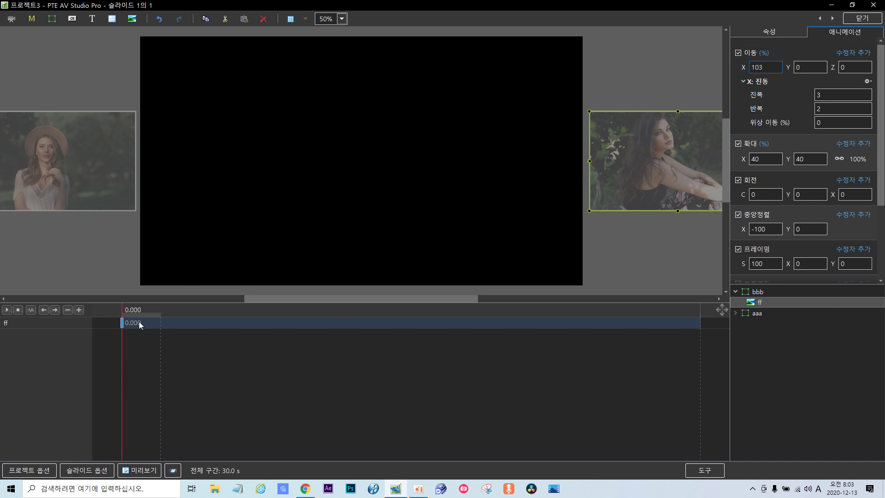
# Duplicate image ff's starting keyframe and set the copy's keyframe time to 2000 ms
pyautogui.rightClick(121, 324)
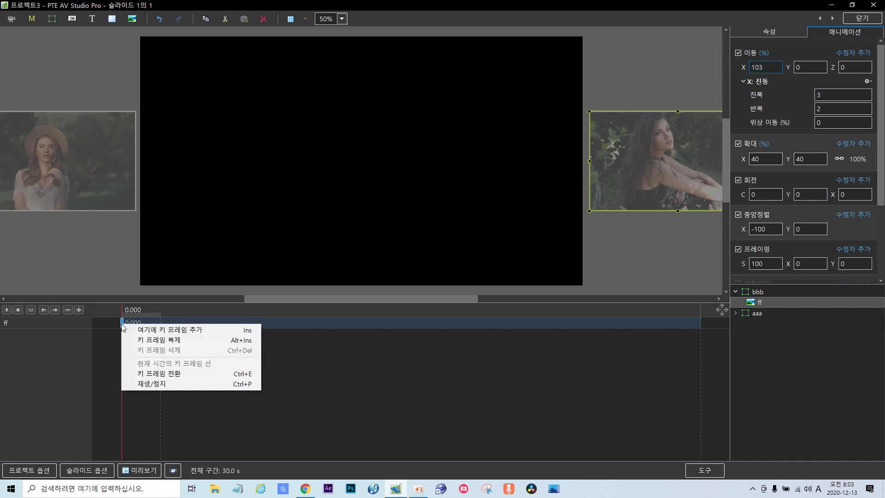
pyautogui.click(147, 339)
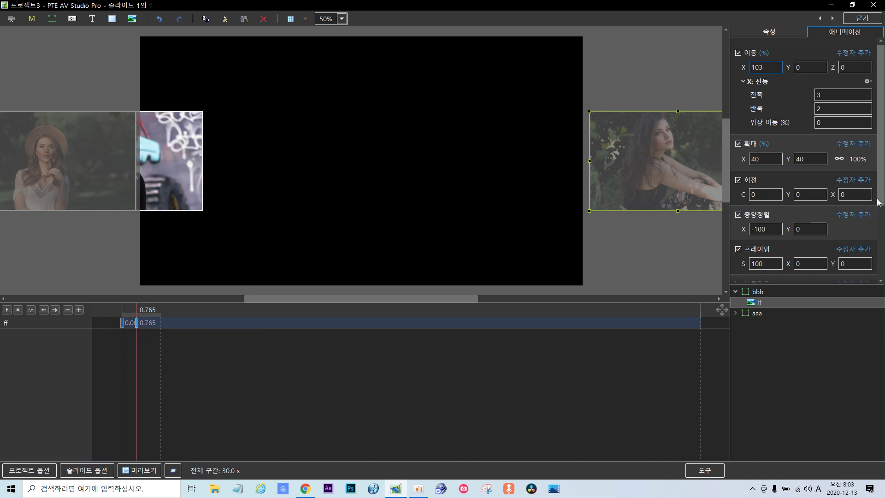
pyautogui.scroll(-5, 816, 272)
pyautogui.doubleClick(817, 270)
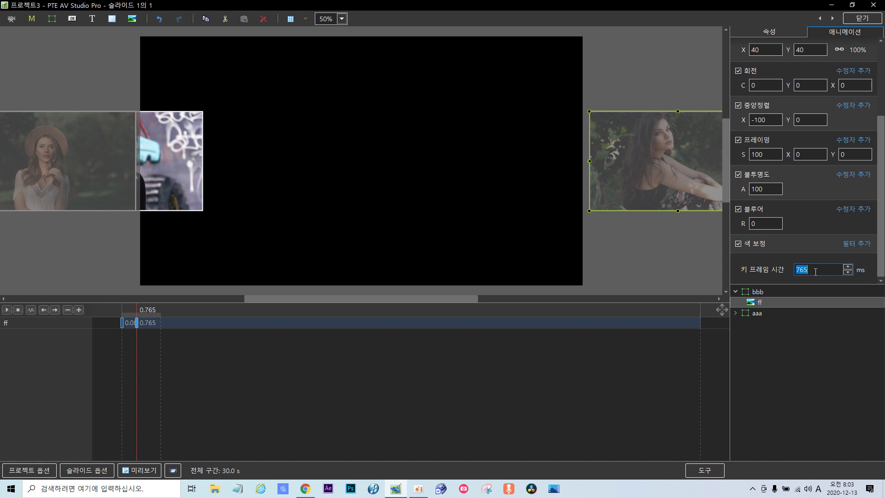
pyautogui.write('2000')
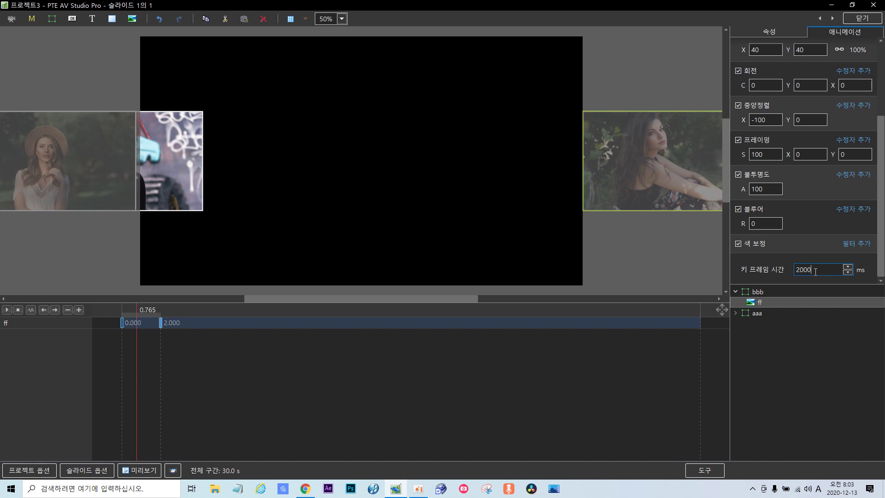
pyautogui.click(160, 323)
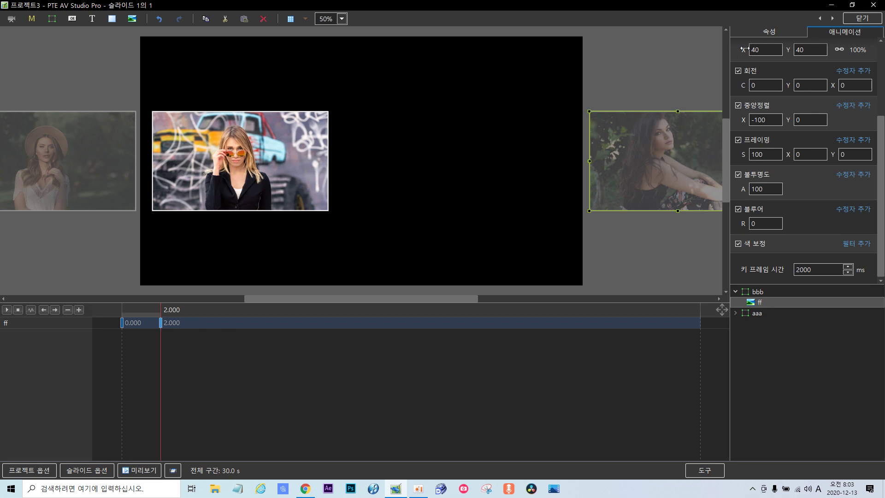
pyautogui.moveTo(743, 50); pyautogui.dragTo(718, 51)
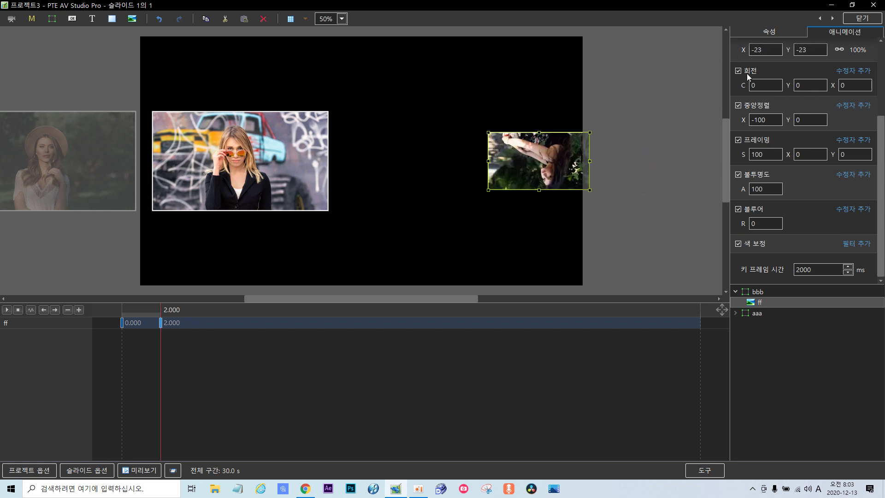
pyautogui.hotkey('ctrl', 'z')
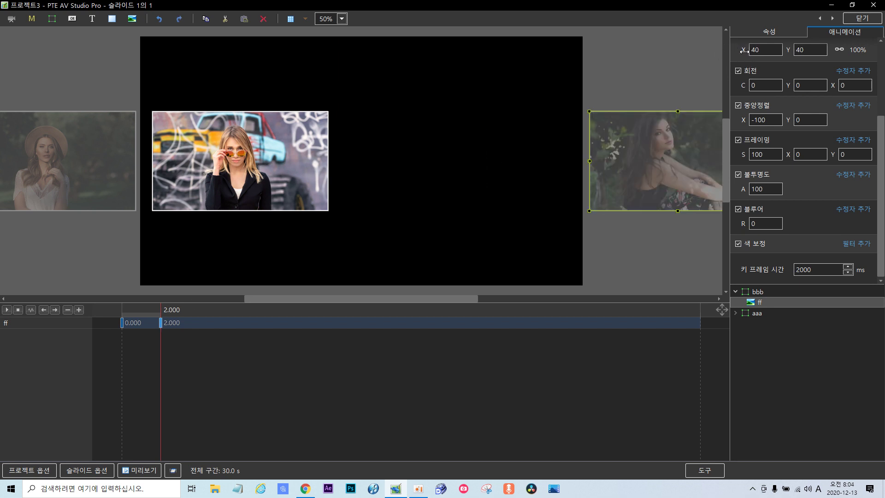
pyautogui.moveTo(743, 49); pyautogui.dragTo(711, 51)
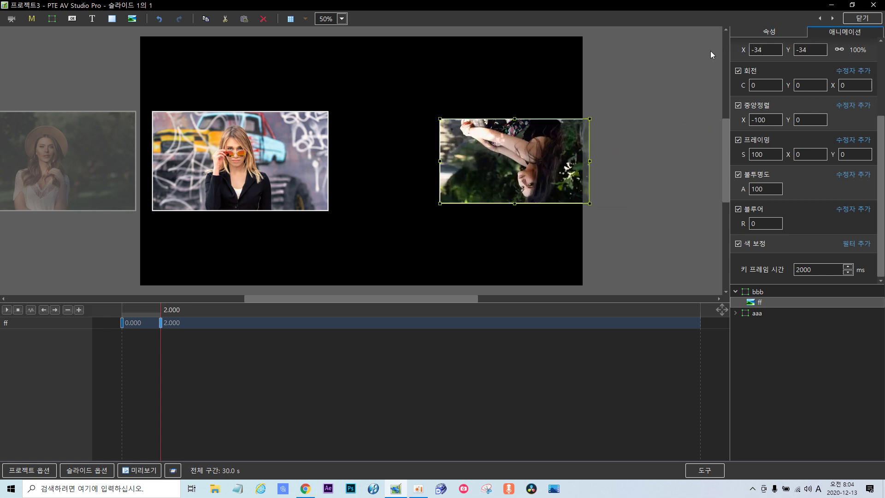
pyautogui.hotkey('ctrl', 'z')
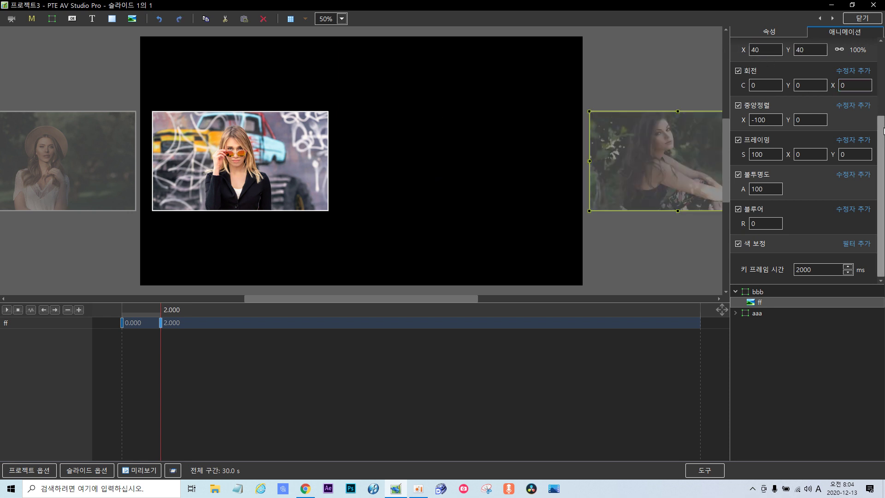
# At the 2-second keyframe, bring image ff onto the slide by setting its X position to 12
pyautogui.moveTo(884, 131); pyautogui.dragTo(883, 59)
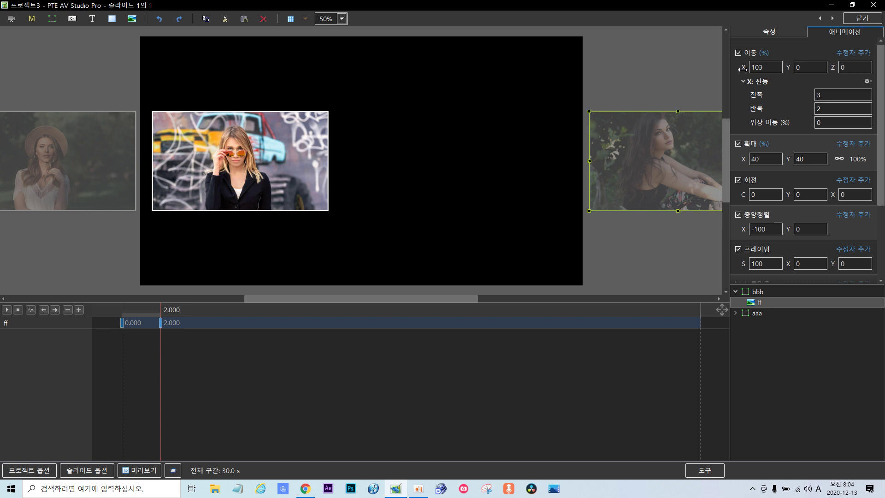
pyautogui.moveTo(743, 69); pyautogui.dragTo(701, 65)
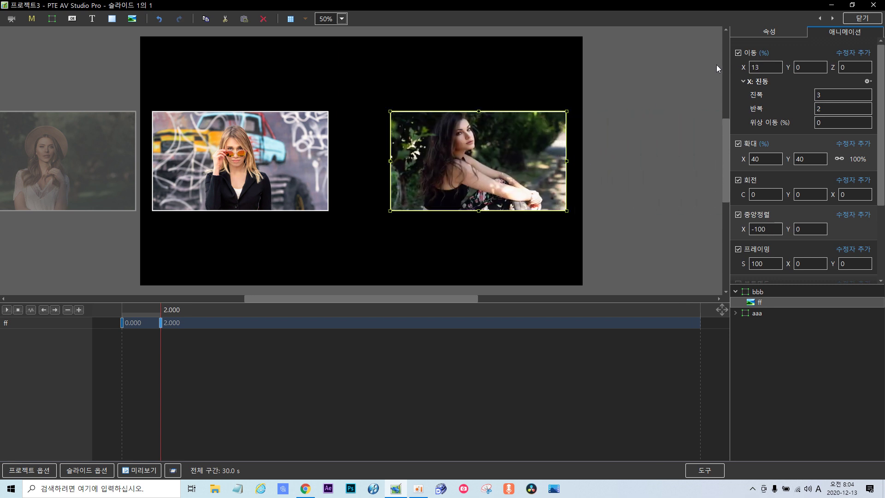
pyautogui.doubleClick(764, 65)
pyautogui.write('12')
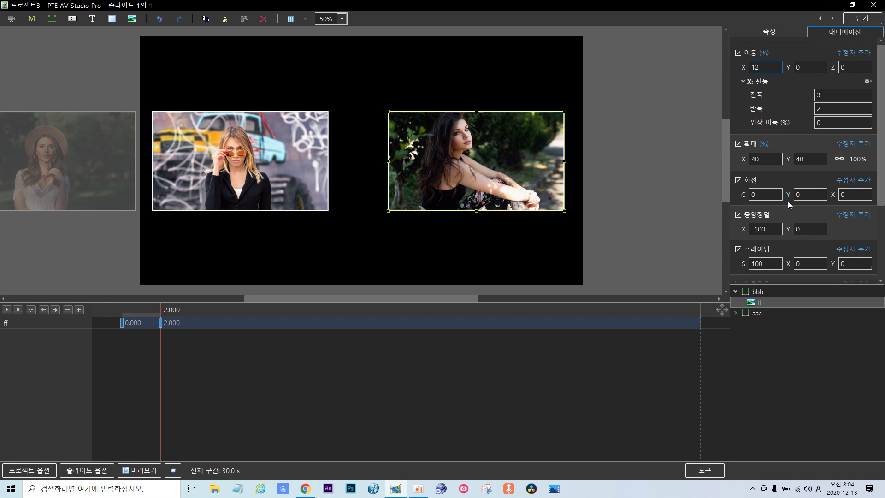
pyautogui.moveTo(790, 196); pyautogui.dragTo(744, 201)
pyautogui.moveTo(754, 201); pyautogui.dragTo(783, 198)
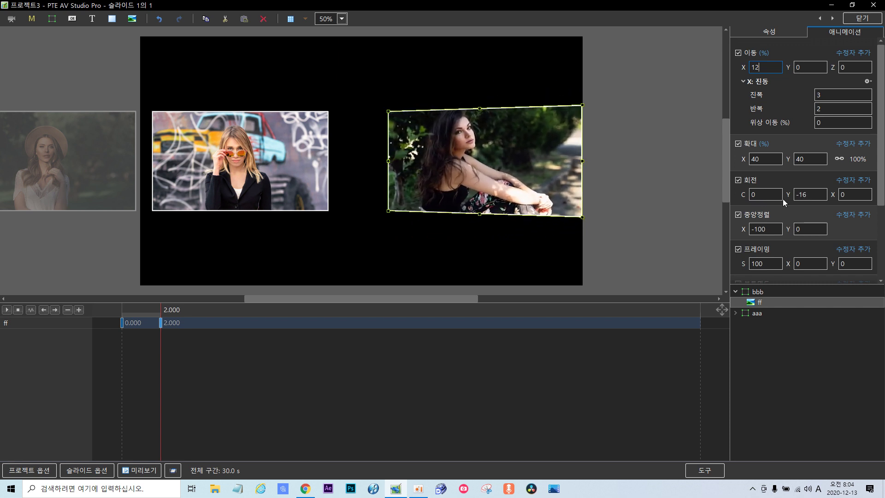
pyautogui.doubleClick(783, 199)
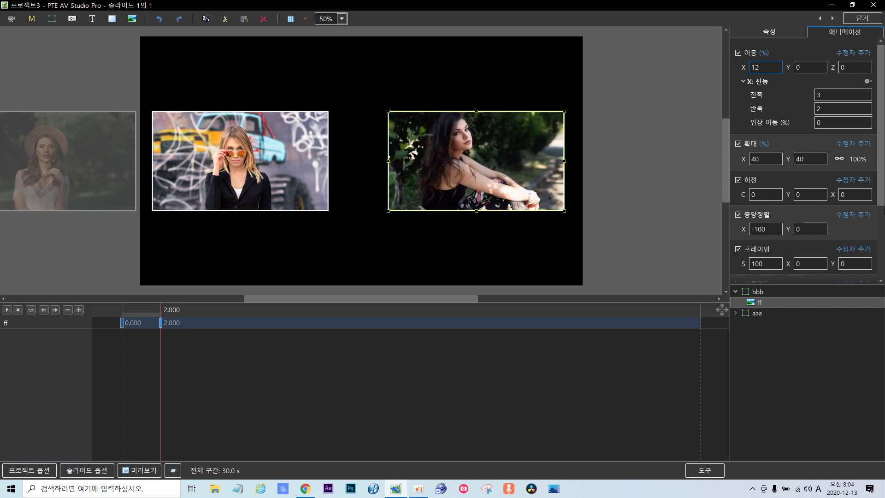
pyautogui.rightClick(161, 322)
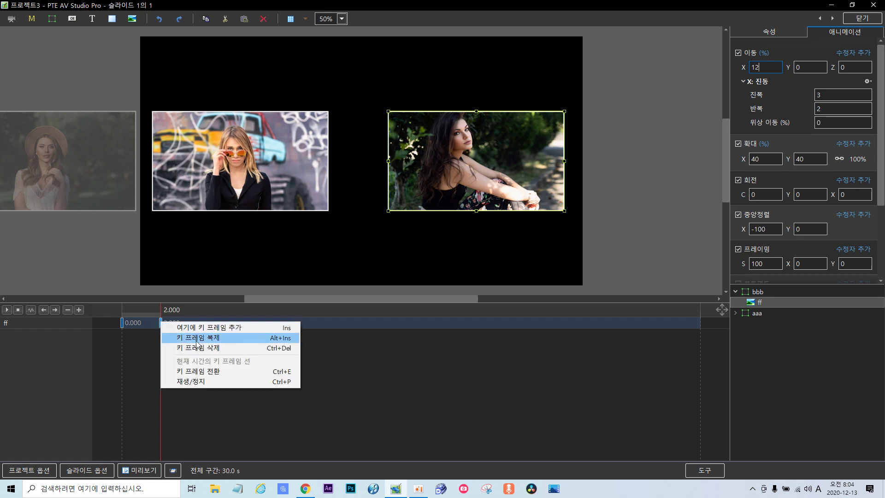
pyautogui.click(203, 338)
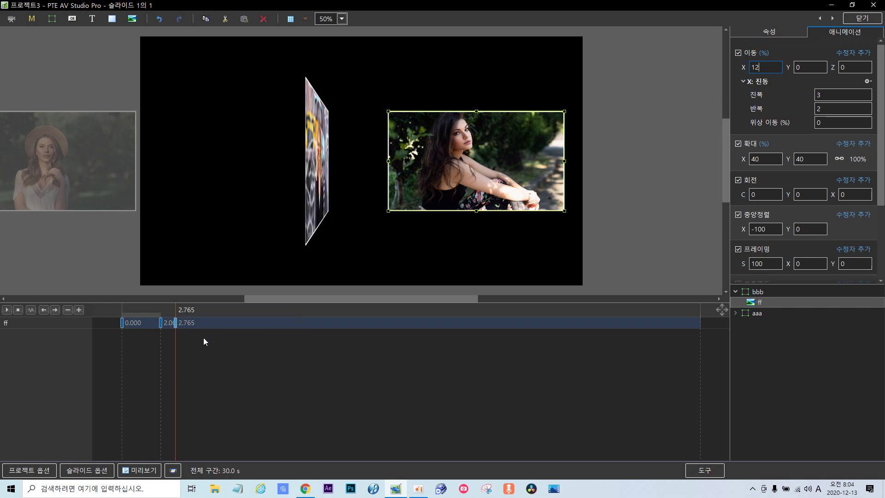
pyautogui.rightClick(177, 323)
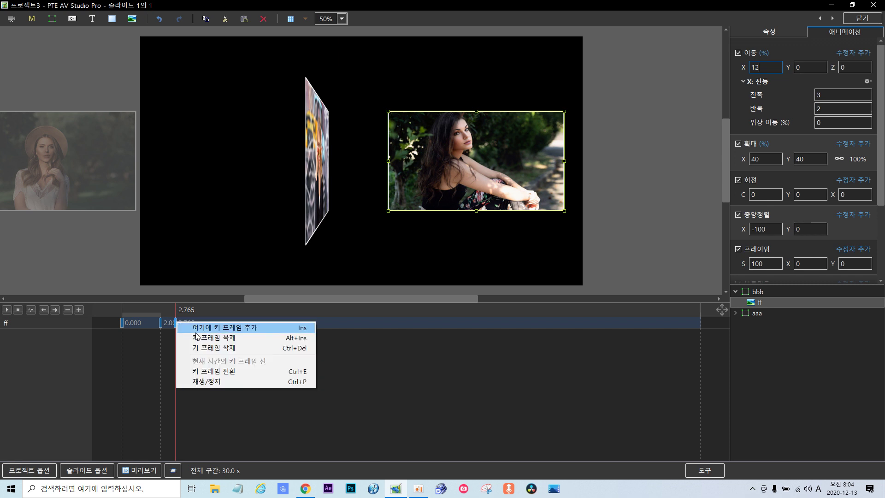
pyautogui.click(210, 348)
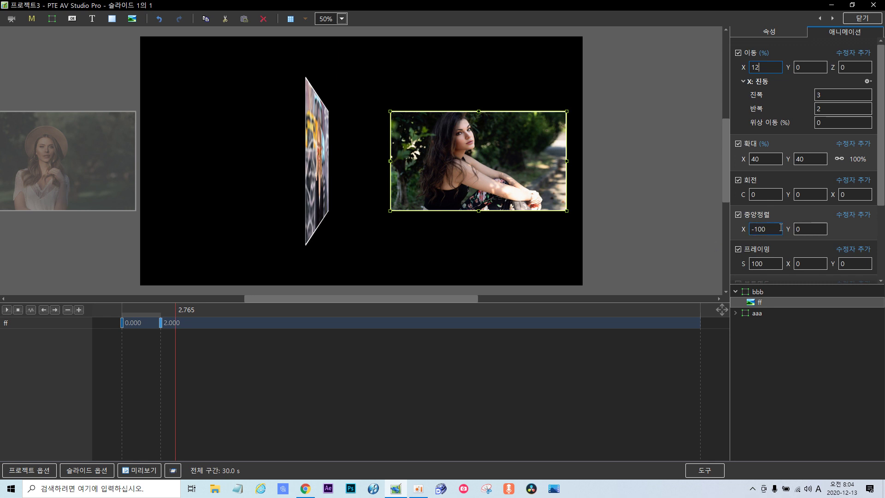
# Duplicate image ff's 2-second keyframe and set the copy's Y rotation to -90
pyautogui.click(161, 323)
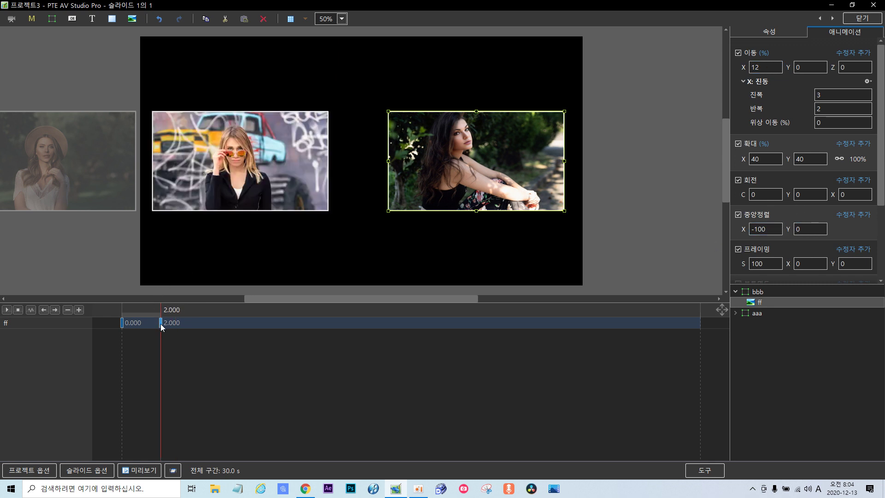
pyautogui.rightClick(160, 324)
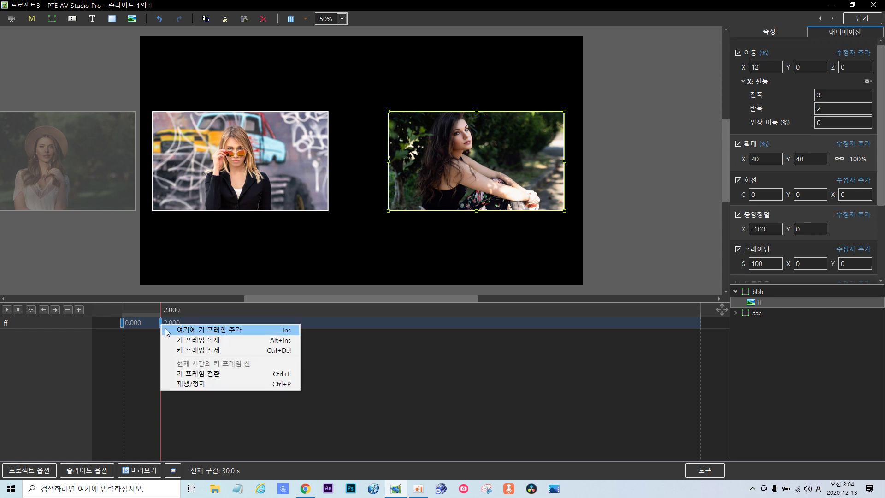
pyautogui.click(198, 341)
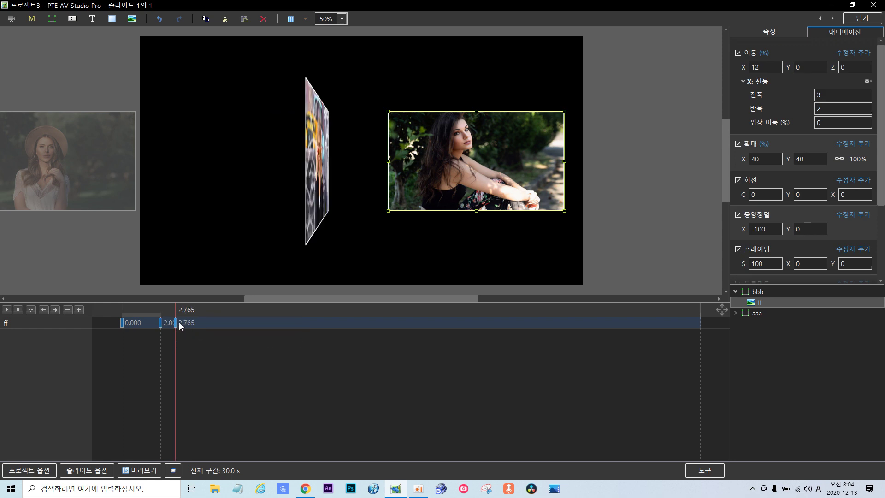
pyautogui.click(778, 194)
pyautogui.click(798, 194)
pyautogui.write('-90')
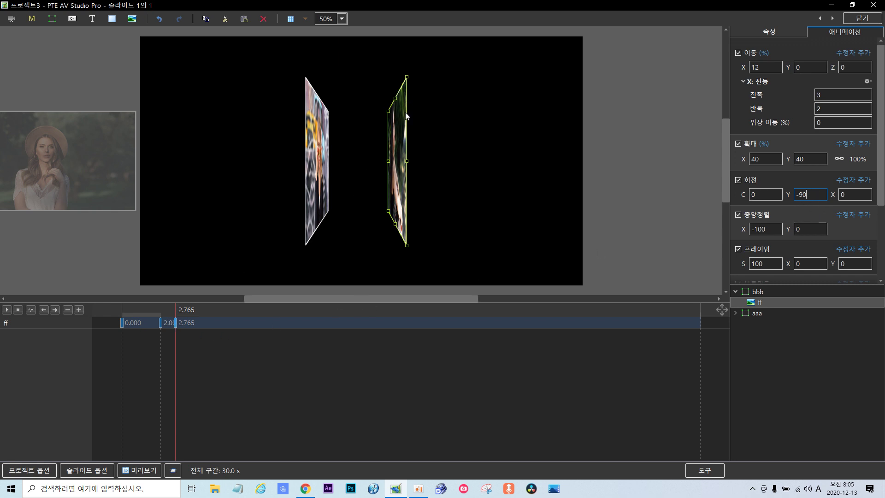
# Duplicate image ff's rotated keyframe twice in succession and set the last copy's Y rotation to 0
pyautogui.rightClick(176, 324)
pyautogui.click(210, 341)
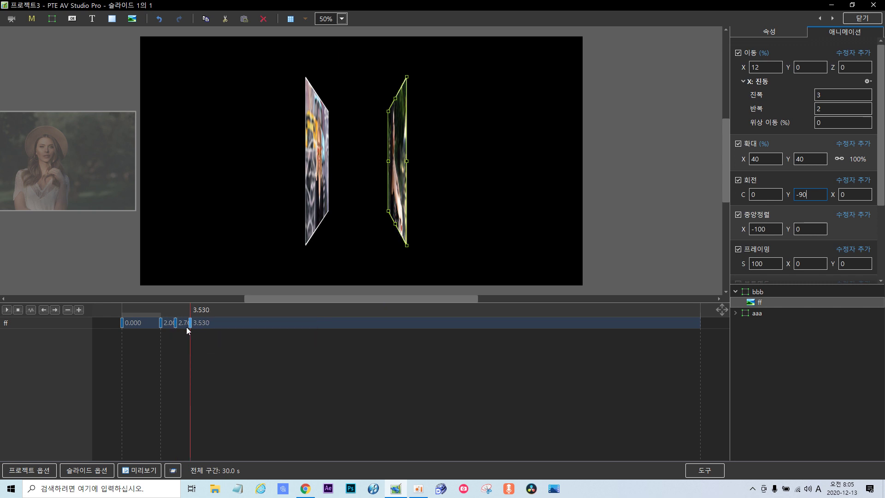
pyautogui.rightClick(192, 323)
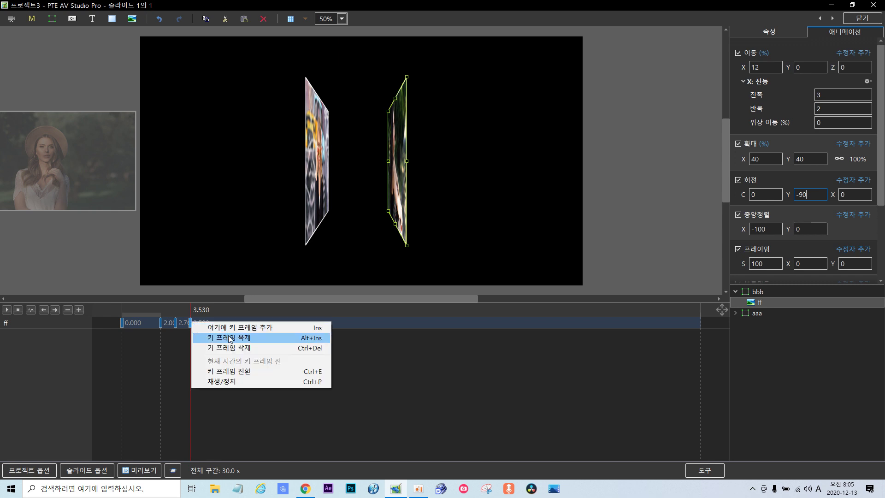
pyautogui.click(230, 339)
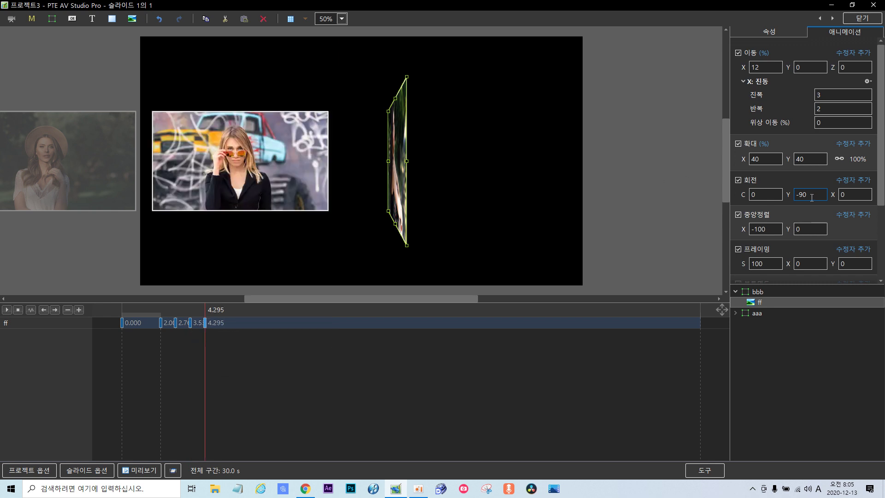
pyautogui.press('BackSpace')
pyautogui.press('BackSpace')
pyautogui.press('BackSpace')
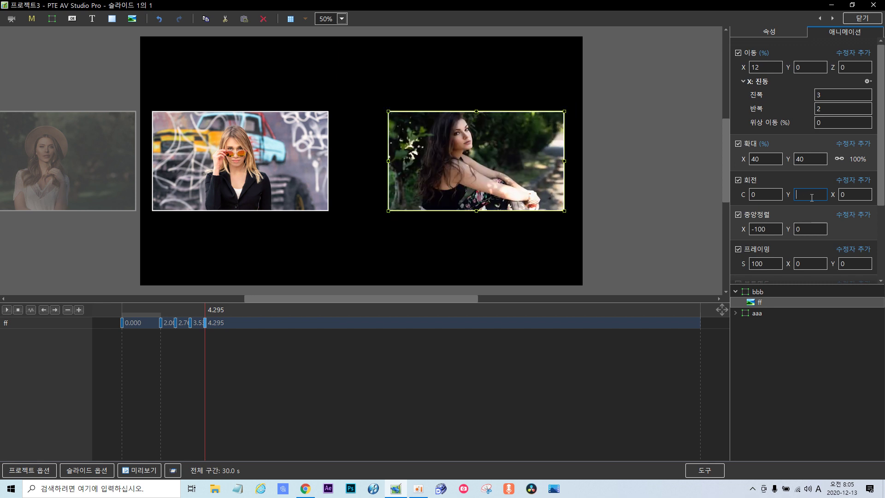
pyautogui.write('0')
# Duplicate image ff's last keyframe and set the new keyframe's time to 5000 ms
pyautogui.rightClick(205, 324)
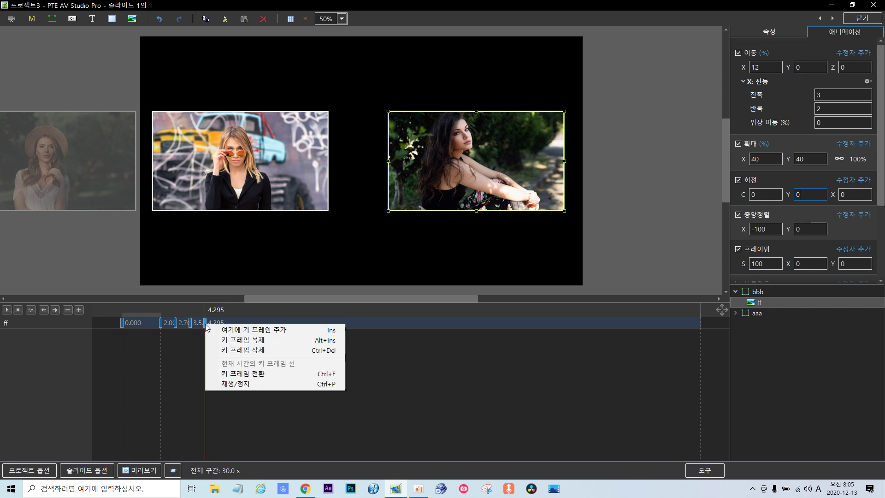
pyautogui.click(242, 340)
pyautogui.moveTo(881, 192); pyautogui.dragTo(871, 281)
pyautogui.doubleClick(820, 269)
pyautogui.press('BackSpace')
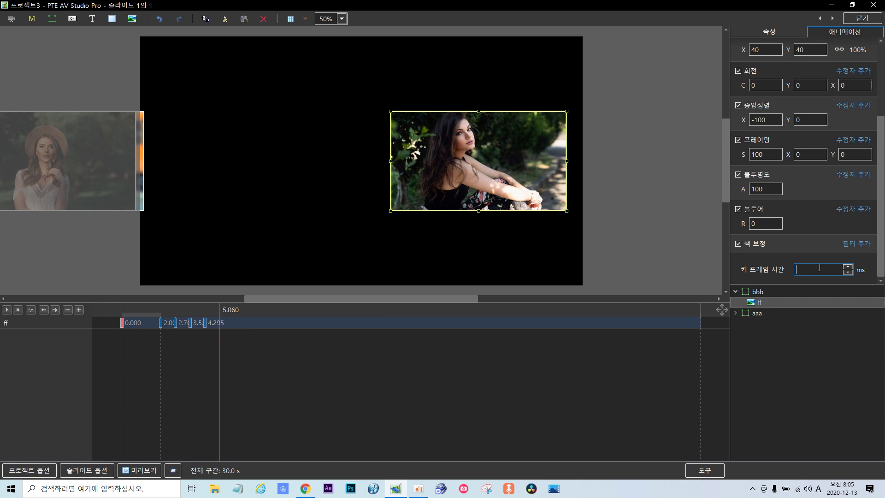
pyautogui.write('5000')
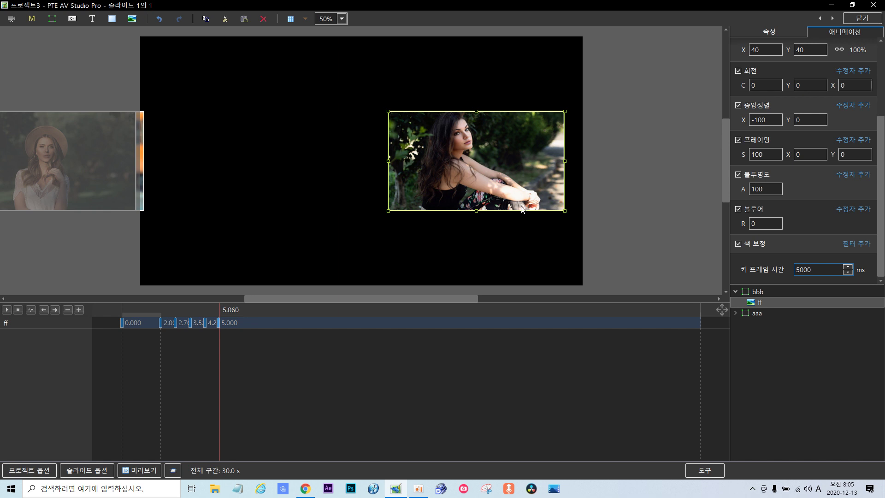
# At the 5-second keyframe, move image ff back outside the slide by setting its X position to 103
pyautogui.scroll(5, 878, 117)
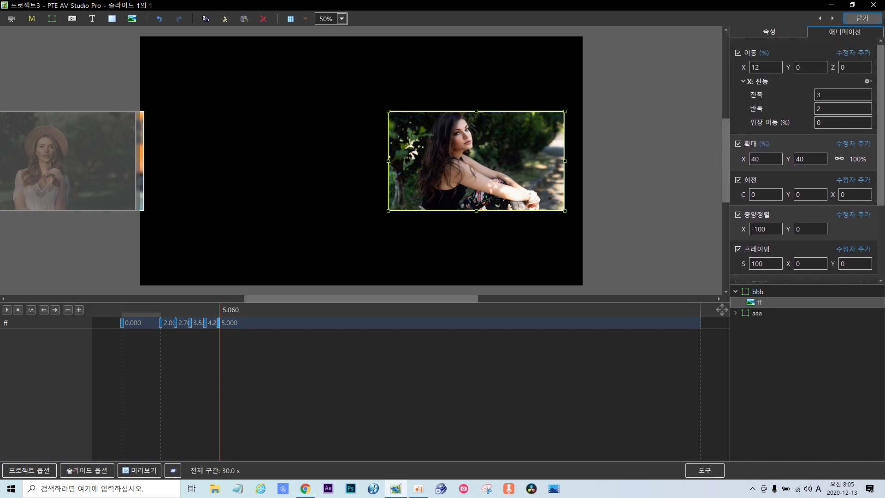
pyautogui.doubleClick(764, 67)
pyautogui.press('BackSpace')
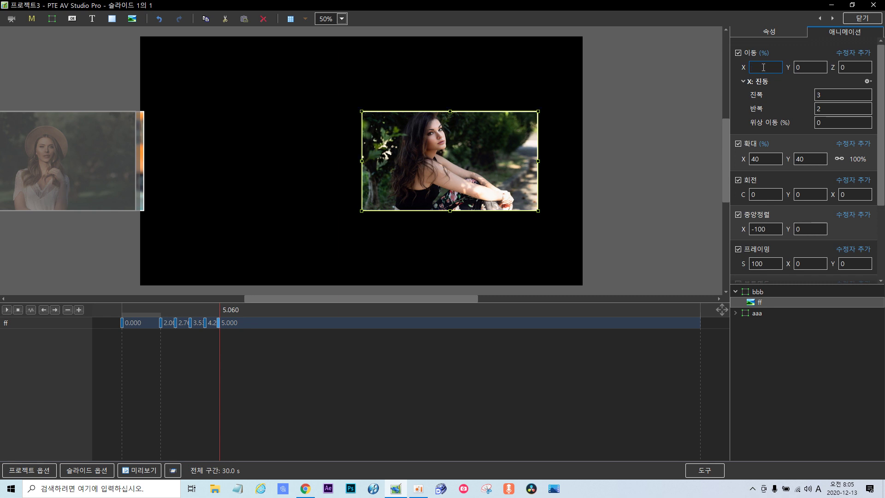
pyautogui.write('102')
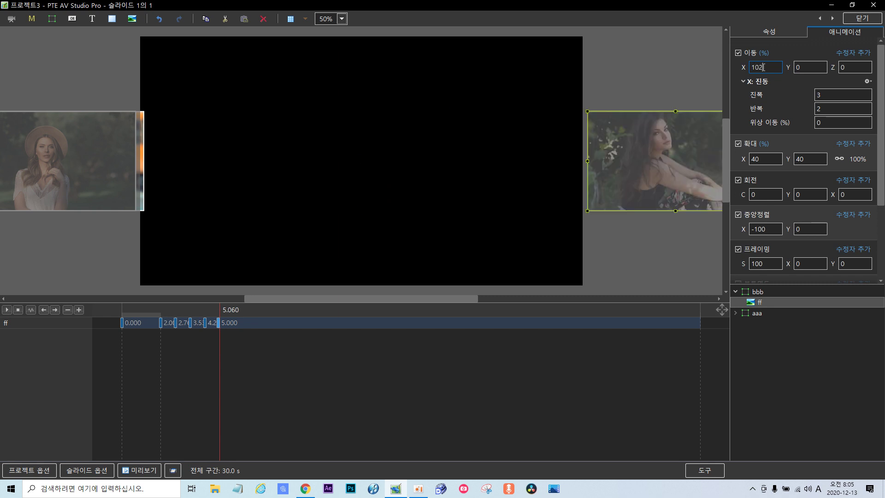
pyautogui.press('BackSpace')
pyautogui.write('3')
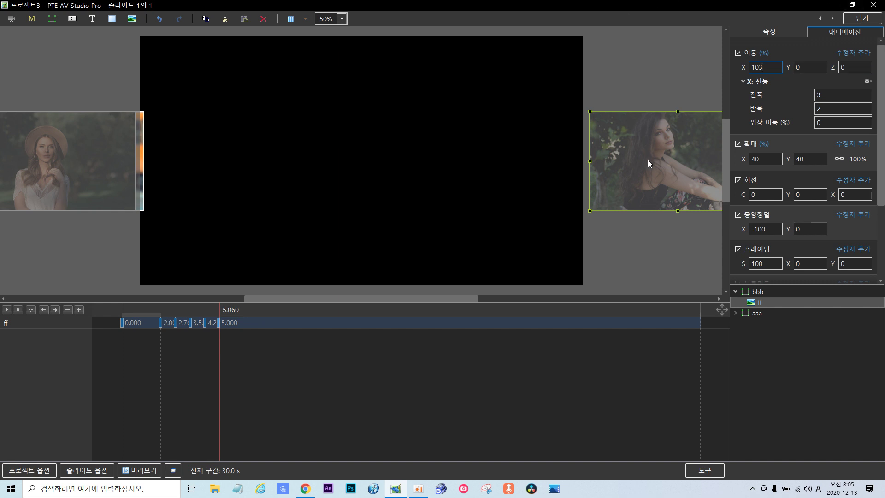
pyautogui.click(340, 21)
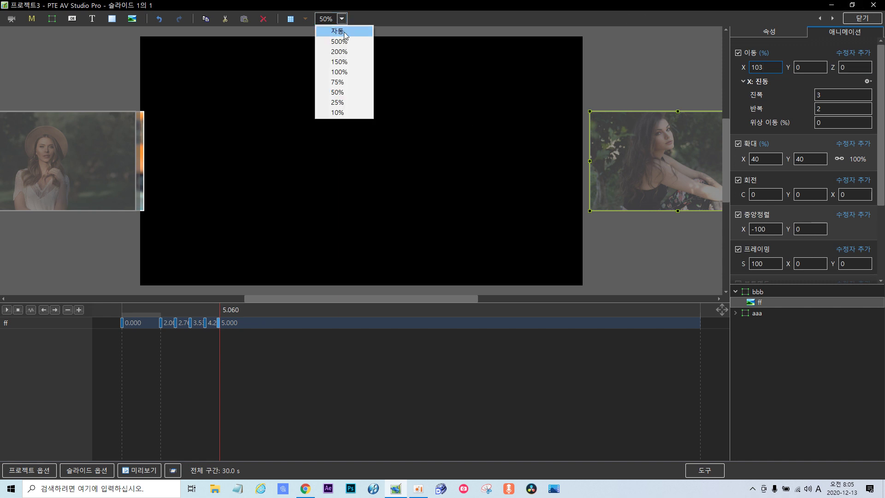
pyautogui.click(333, 103)
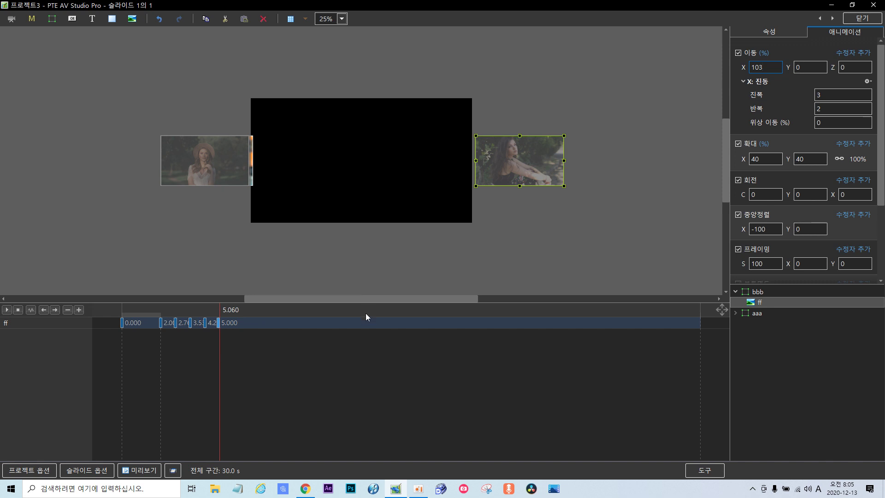
# Enlarge the keyframe timeline area, then copy image ff and paste one duplicate into frame bbb
pyautogui.moveTo(375, 304); pyautogui.dragTo(374, 234)
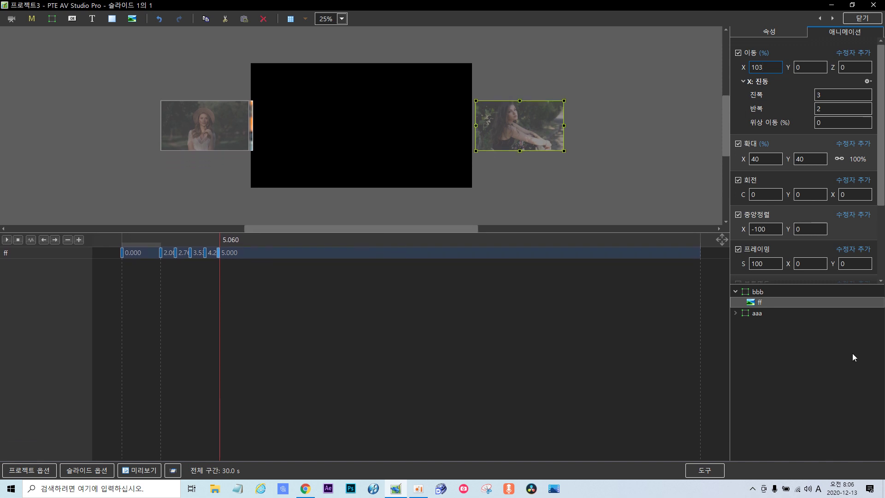
pyautogui.rightClick(763, 303)
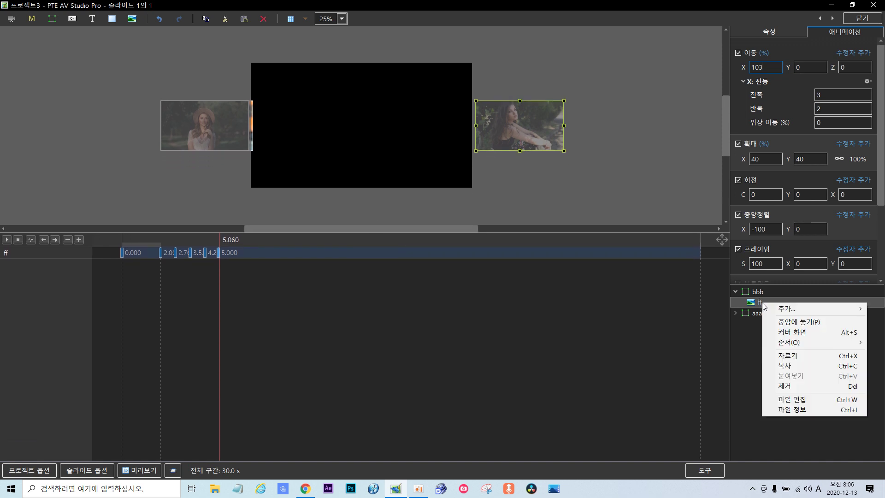
pyautogui.click(793, 366)
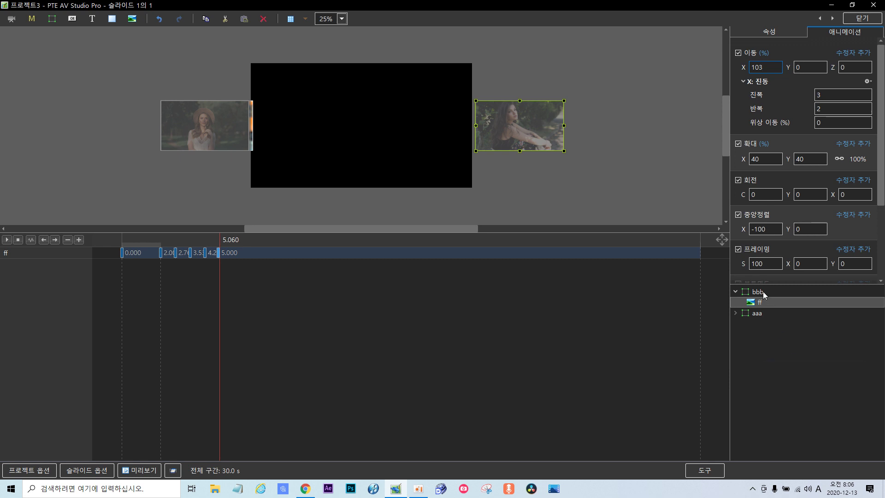
pyautogui.click(763, 291)
pyautogui.rightClick(763, 291)
pyautogui.click(795, 365)
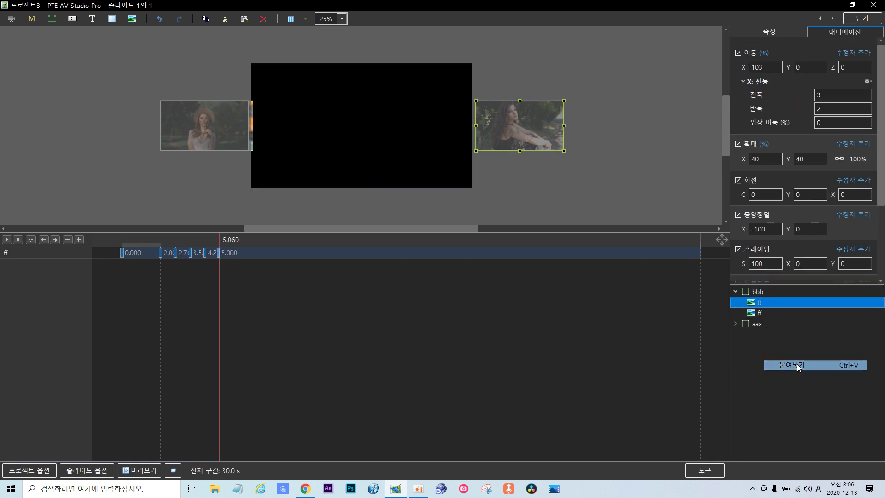
# Paste four more copies of image ff into frame bbb
pyautogui.click(759, 293)
pyautogui.rightClick(759, 292)
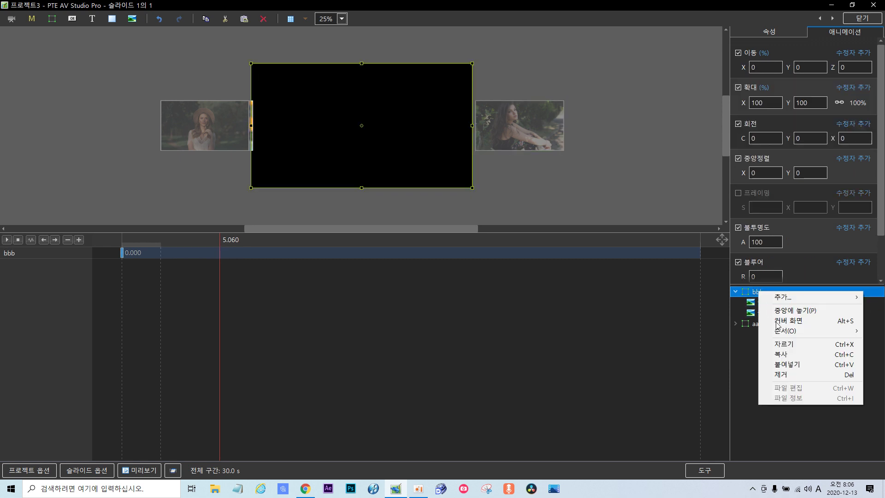
pyautogui.click(795, 364)
pyautogui.click(756, 292)
pyautogui.rightClick(758, 292)
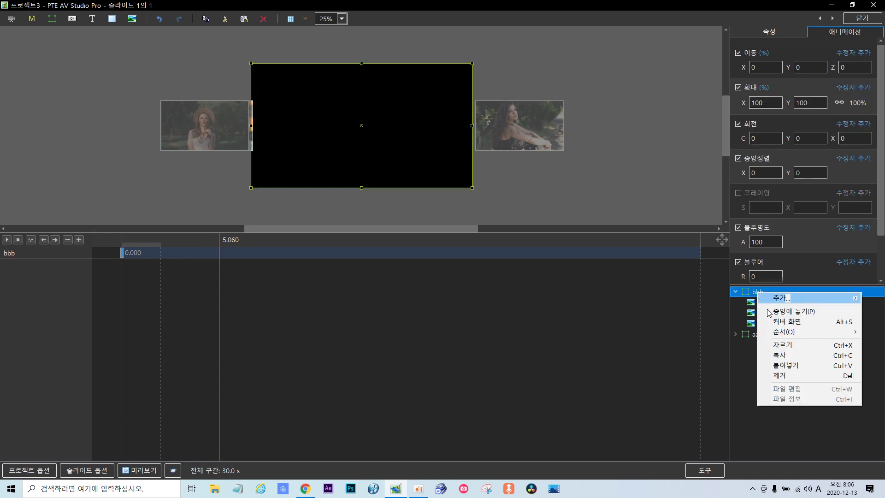
pyautogui.click(784, 364)
pyautogui.click(759, 292)
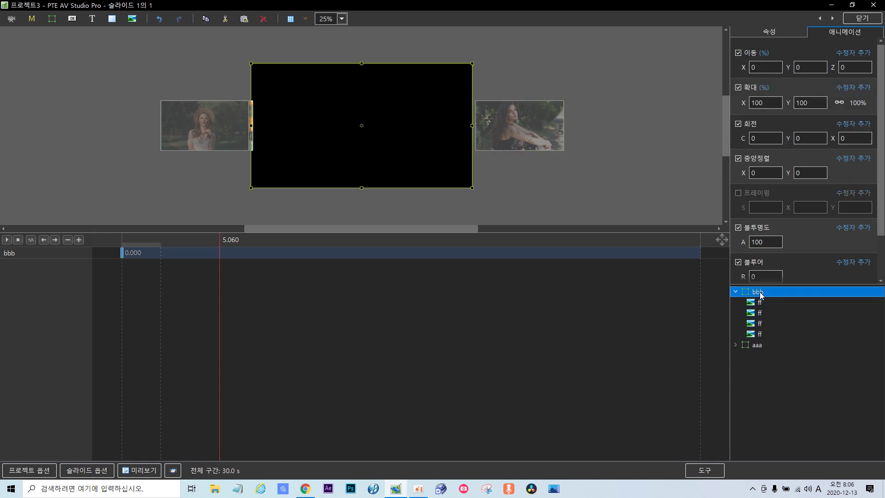
pyautogui.rightClick(759, 292)
pyautogui.click(796, 366)
pyautogui.click(757, 293)
pyautogui.rightClick(759, 293)
pyautogui.click(791, 366)
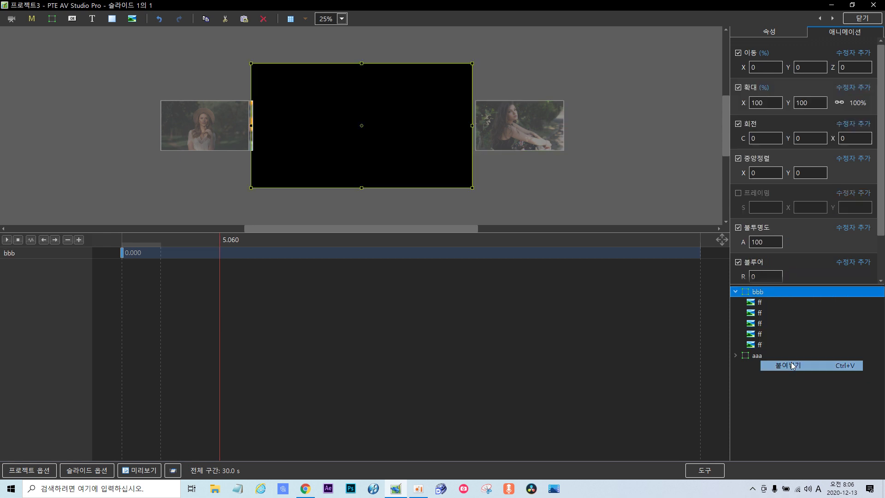
# Replace the picture of the second ff image in frame bbb with fff from the image folder
pyautogui.click(761, 313)
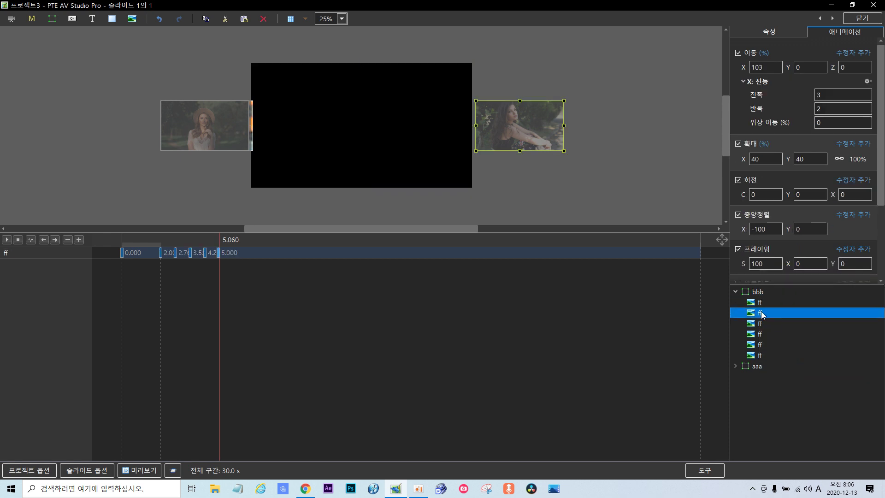
pyautogui.click(770, 31)
pyautogui.click(867, 74)
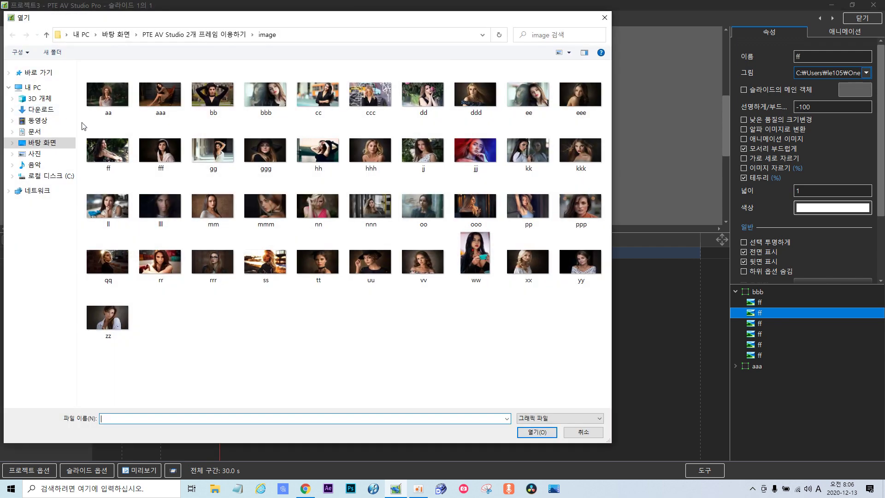
pyautogui.doubleClick(156, 146)
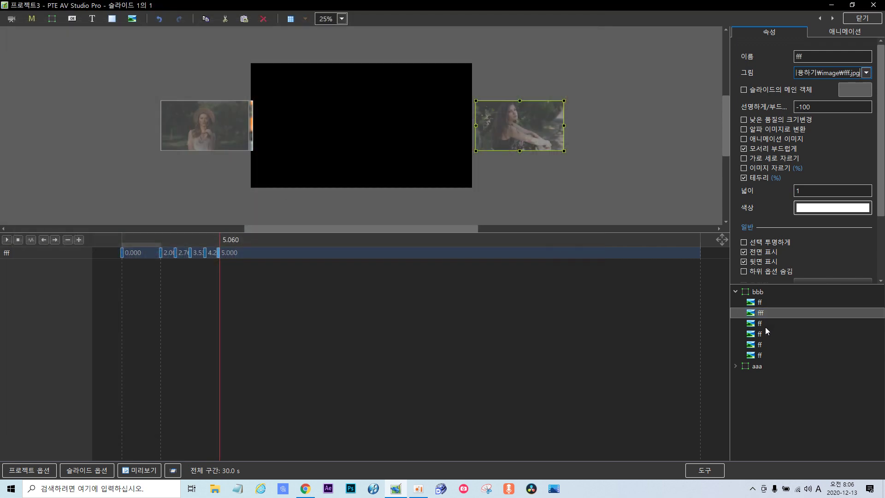
# Replace the pictures of the third and fourth images in frame bbb with gg and ggg
pyautogui.click(766, 327)
pyautogui.click(866, 74)
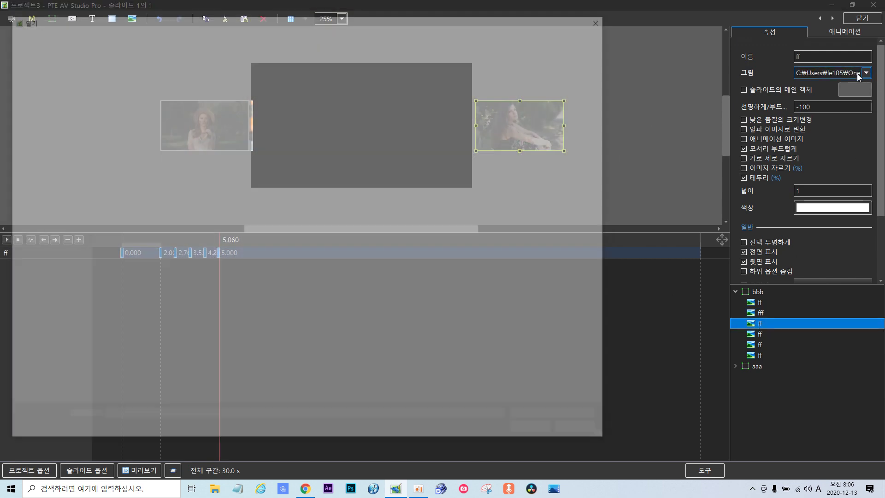
pyautogui.doubleClick(213, 154)
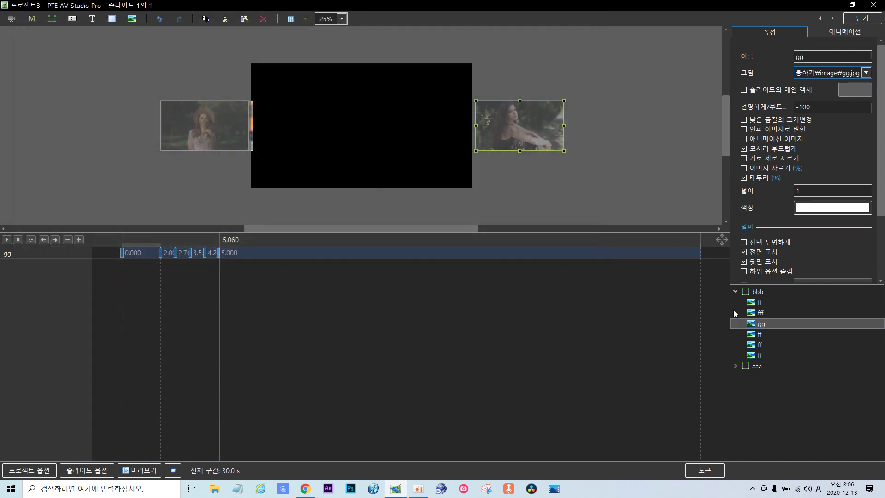
pyautogui.click(758, 335)
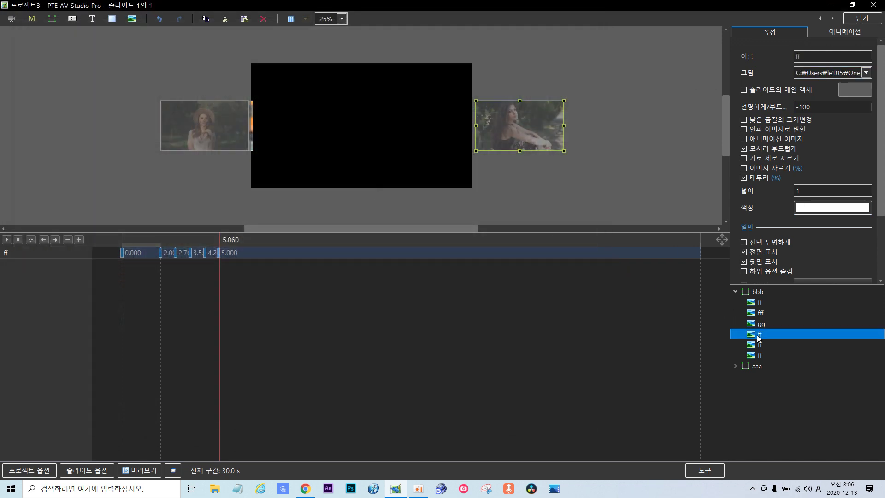
pyautogui.click(867, 73)
pyautogui.doubleClick(266, 151)
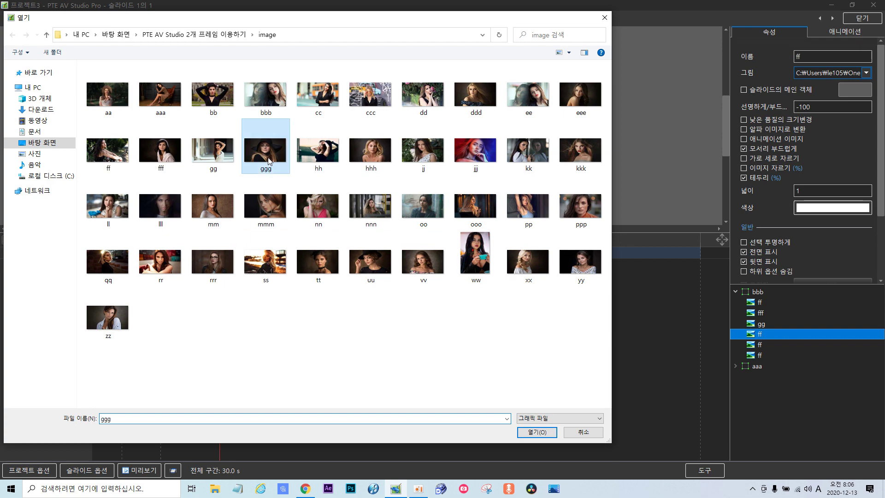
# Replace the pictures of the fifth and sixth images in frame bbb with hh and hhh
pyautogui.click(759, 345)
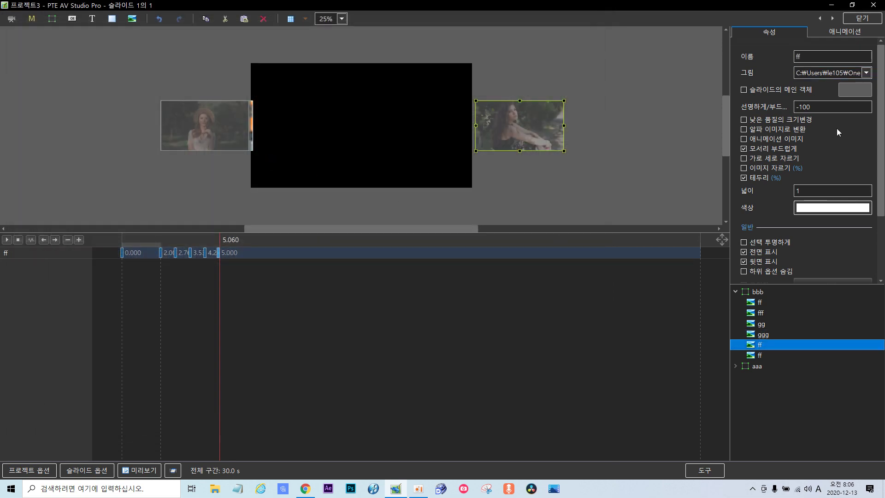
pyautogui.click(867, 73)
pyautogui.doubleClick(318, 151)
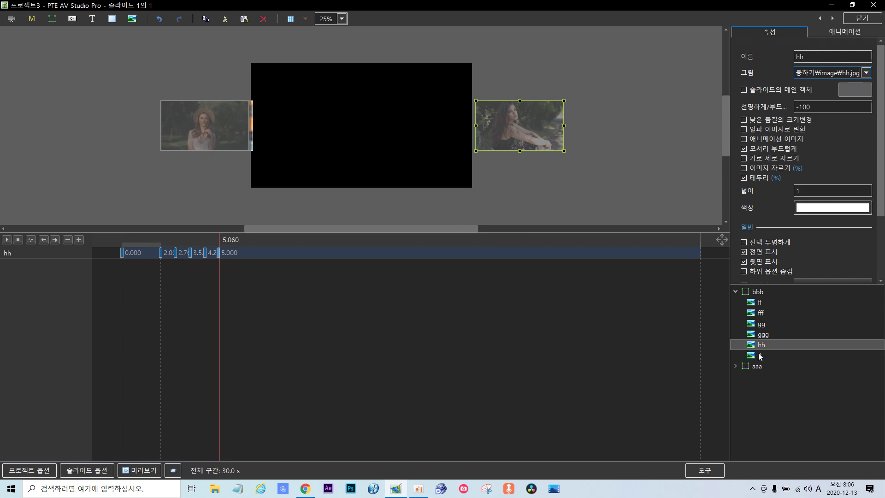
pyautogui.click(761, 354)
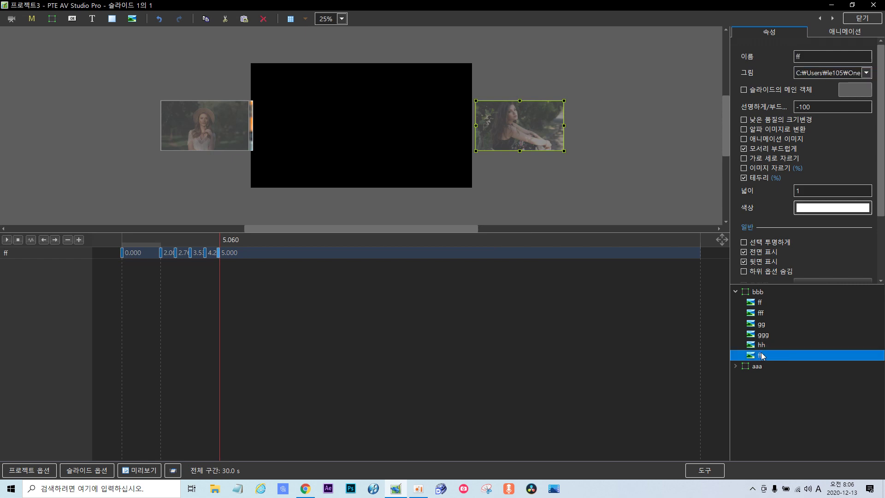
pyautogui.click(867, 73)
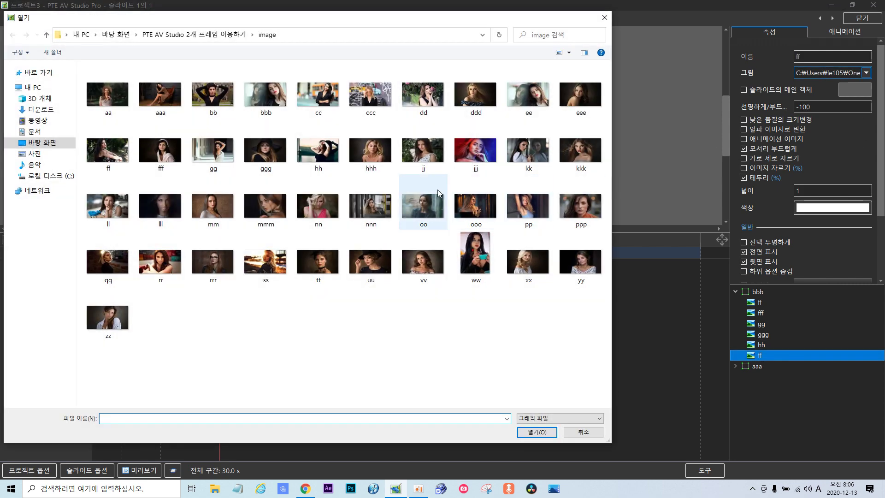
pyautogui.doubleClick(370, 151)
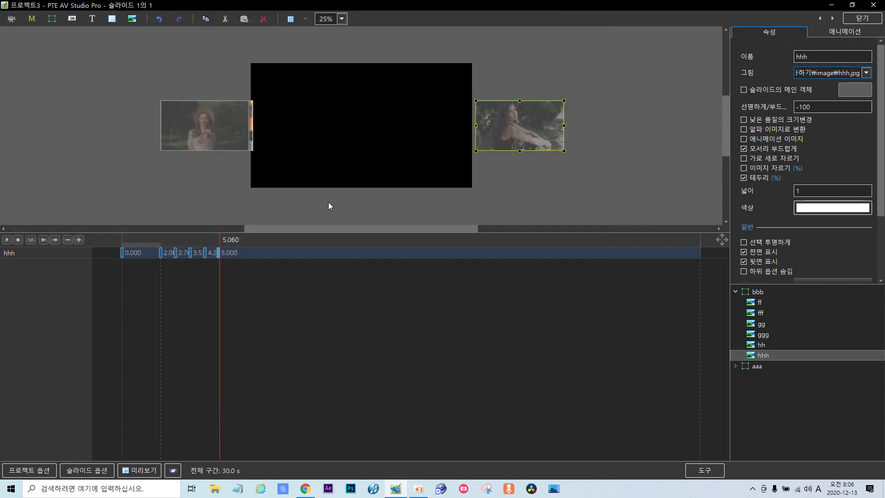
# Return the playhead to 0 seconds and select all six images from ff to hhh in frame bbb
pyautogui.press('Home')
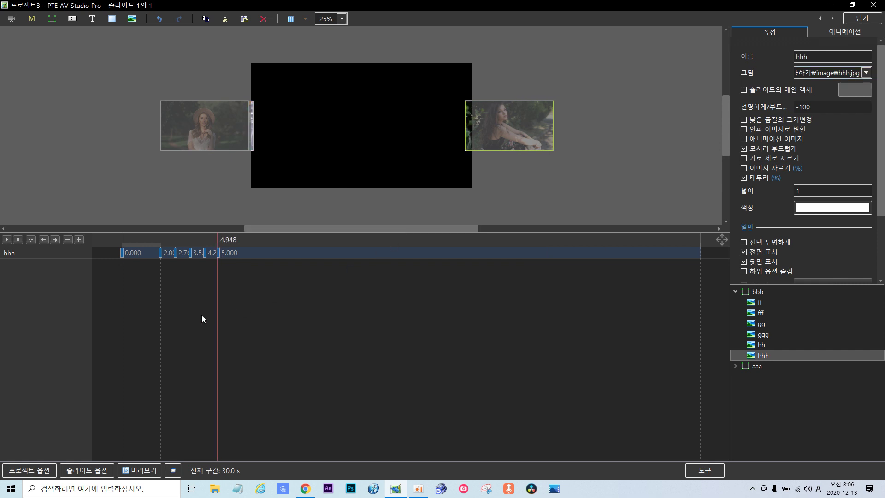
pyautogui.moveTo(97, 314)
pyautogui.mouseDown()
pyautogui.moveTo(216, 314)
pyautogui.moveTo(83, 317)
pyautogui.mouseUp()
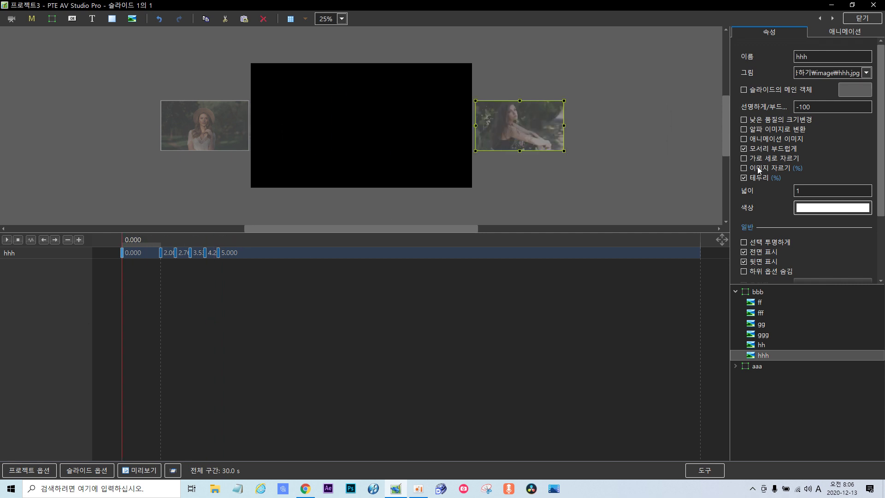
pyautogui.click(759, 303)
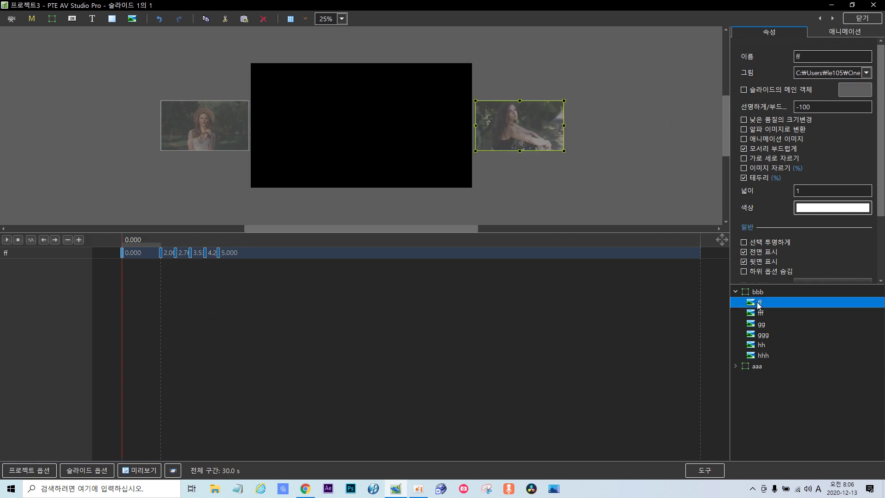
pyautogui.keyDown('shift'); pyautogui.click(764, 356); pyautogui.keyUp('shift')
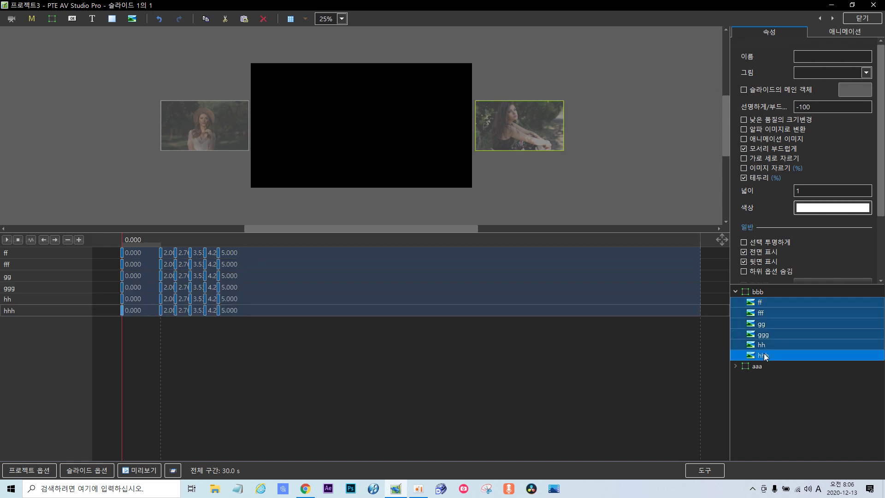
# Select all six of image hh's keyframes and shift them together so the first one starts at 5 seconds
pyautogui.click(218, 297)
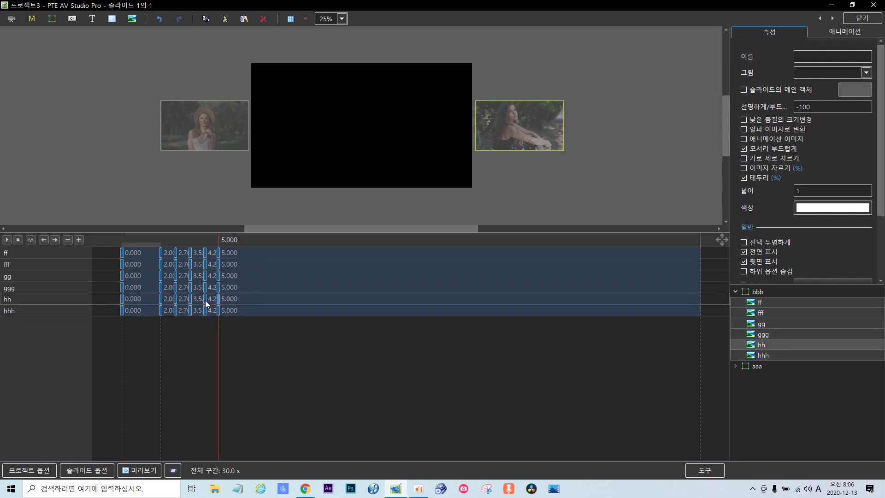
pyautogui.click(206, 300)
pyautogui.click(217, 300)
pyautogui.click(203, 300)
pyautogui.click(189, 298)
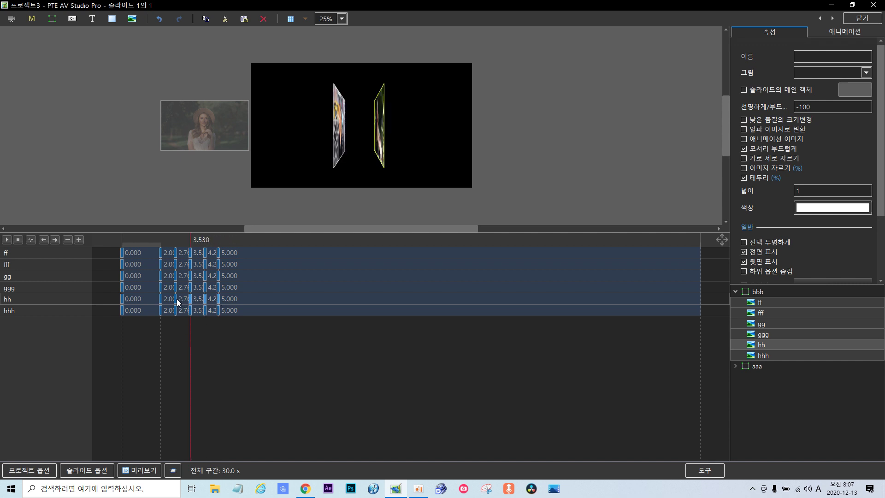
pyautogui.click(175, 298)
pyautogui.click(160, 298)
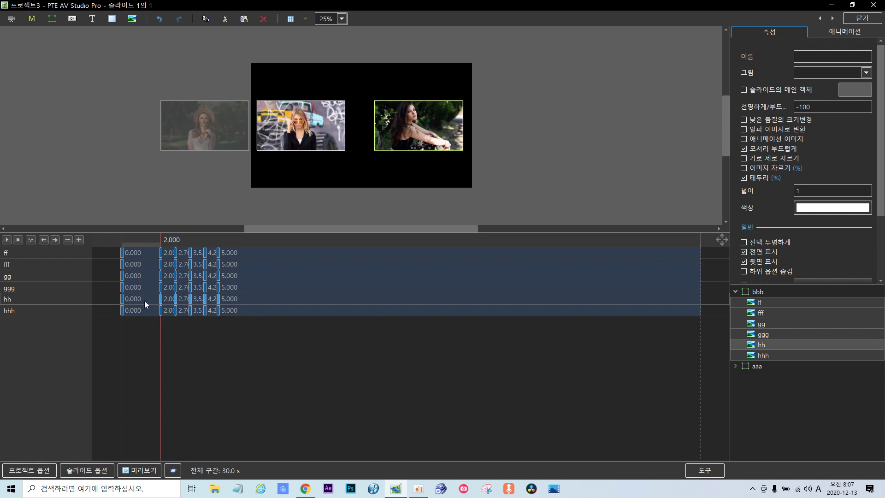
pyautogui.click(121, 300)
pyautogui.moveTo(122, 301); pyautogui.dragTo(217, 301)
# Select all six of image ggg's keyframes and shift them together so the first one starts at 10 seconds
pyautogui.click(217, 287)
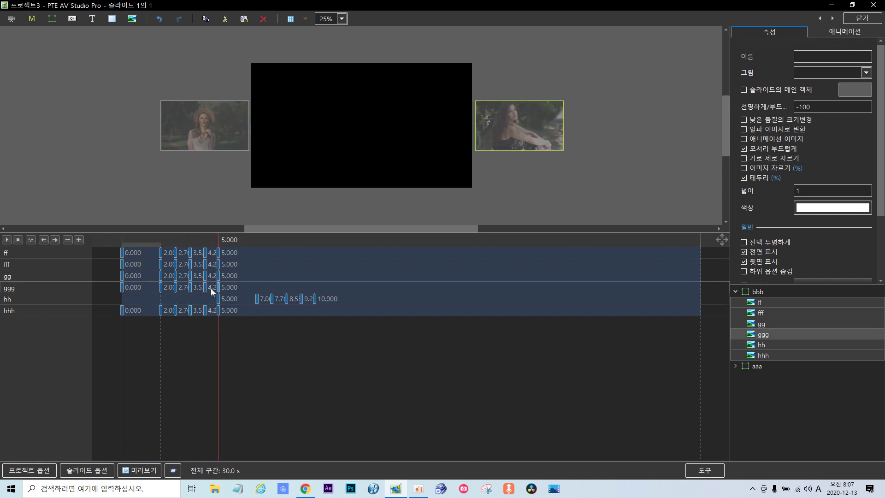
pyautogui.click(205, 287)
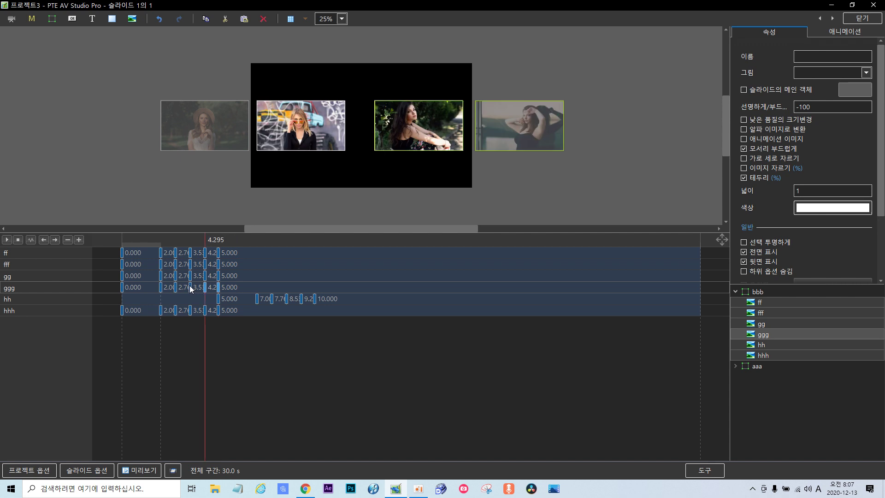
pyautogui.click(189, 286)
pyautogui.click(176, 287)
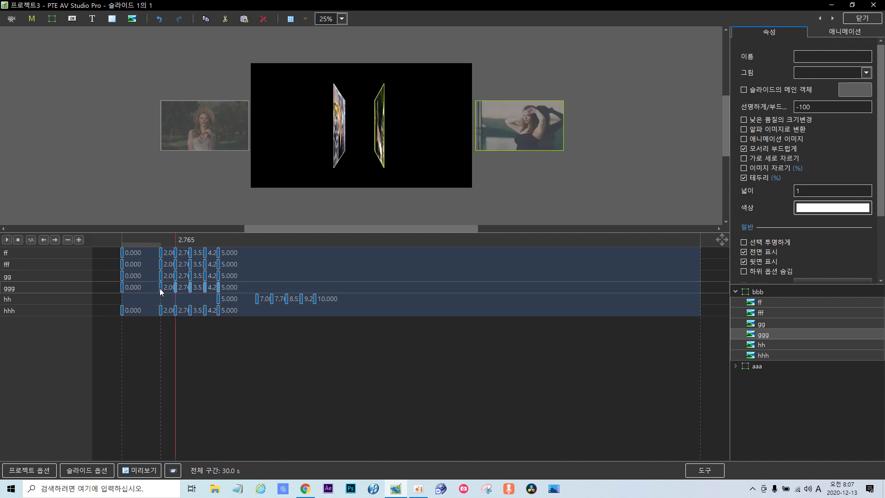
pyautogui.click(160, 288)
pyautogui.click(123, 289)
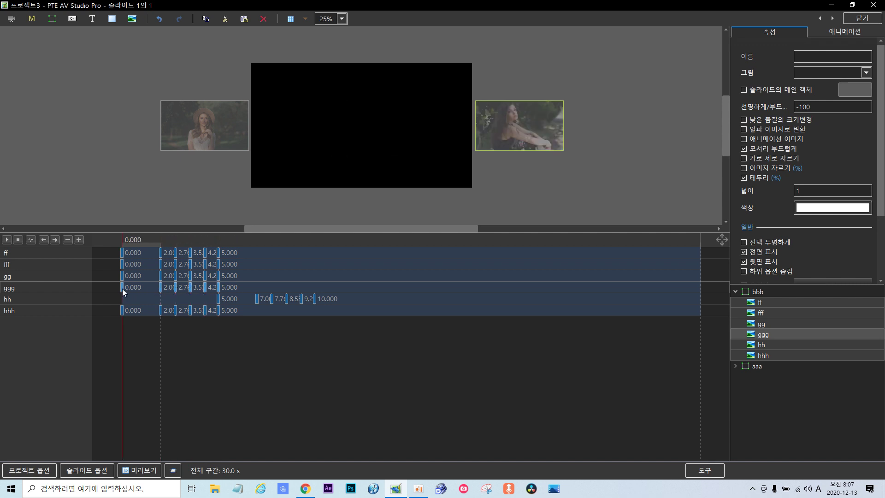
pyautogui.moveTo(123, 288); pyautogui.dragTo(315, 296)
# Select all six of image gg's keyframes and shift them together so the first one starts at 15 seconds
pyautogui.click(218, 277)
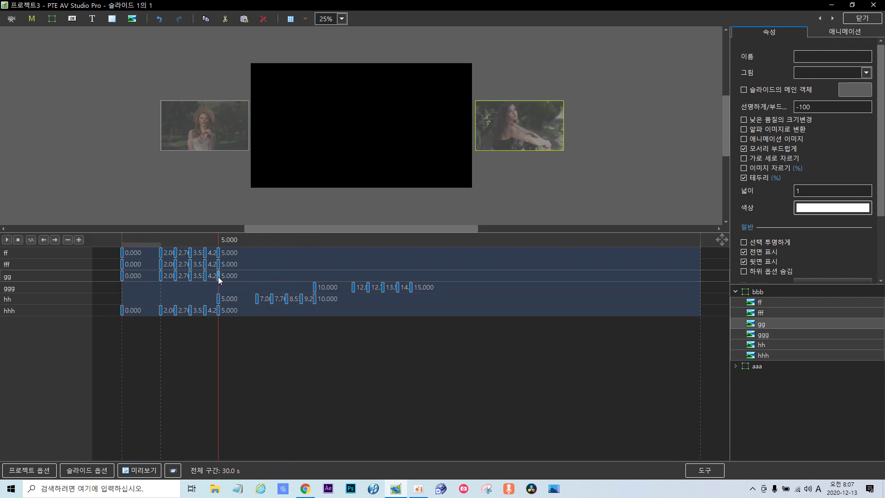
pyautogui.click(205, 275)
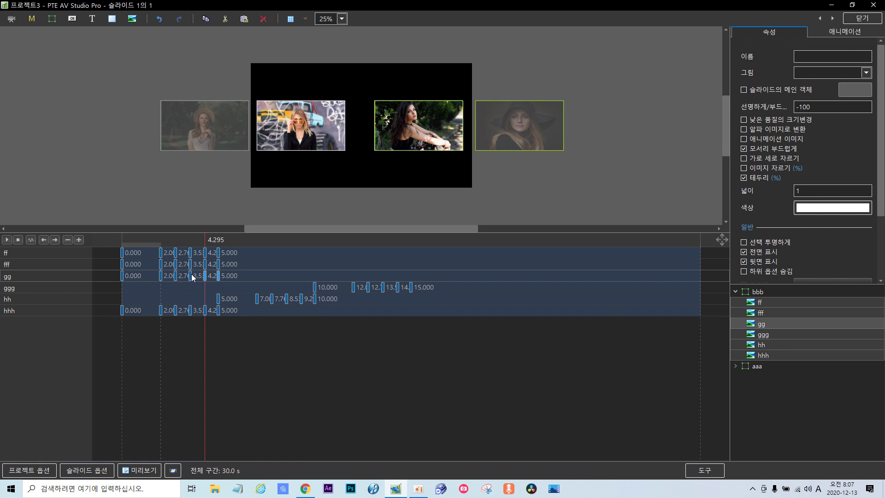
pyautogui.click(191, 276)
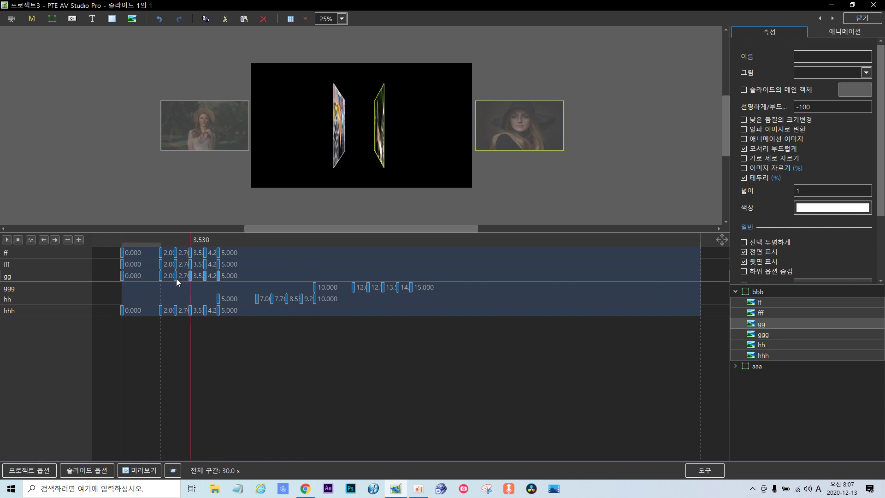
pyautogui.click(176, 278)
pyautogui.click(161, 276)
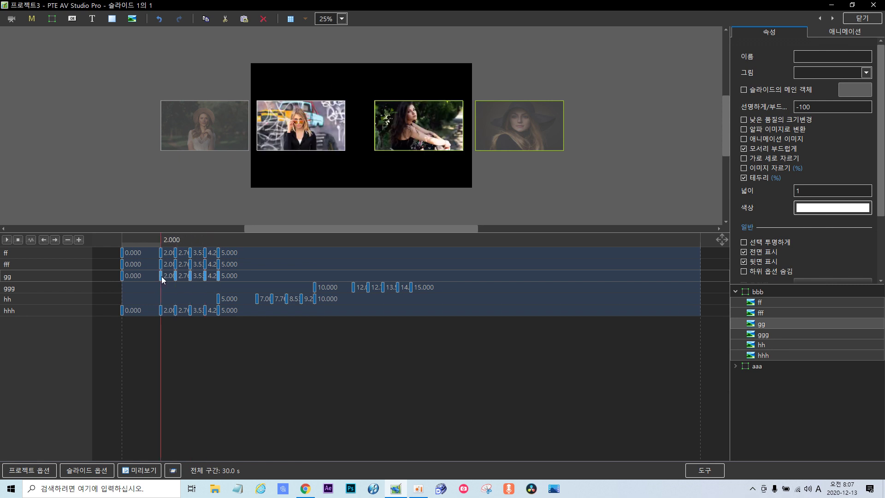
pyautogui.click(123, 275)
pyautogui.moveTo(123, 276); pyautogui.dragTo(412, 289)
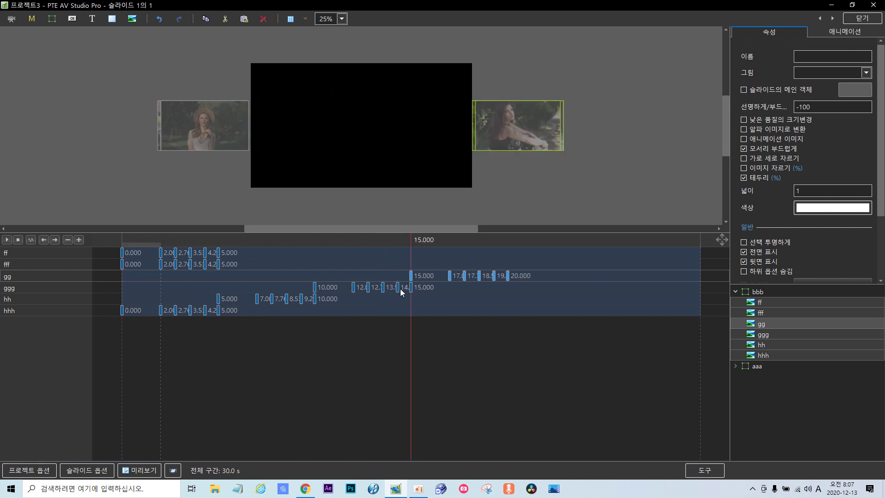
pyautogui.click(218, 264)
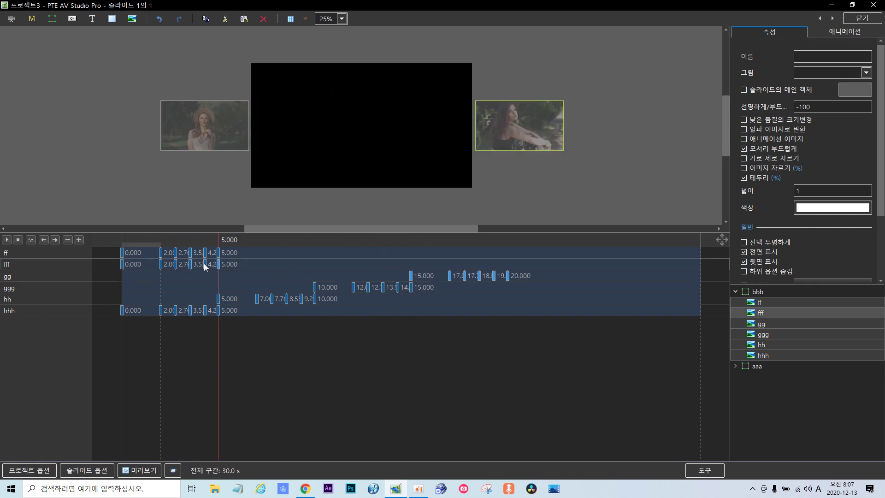
pyautogui.click(205, 265)
pyautogui.click(190, 265)
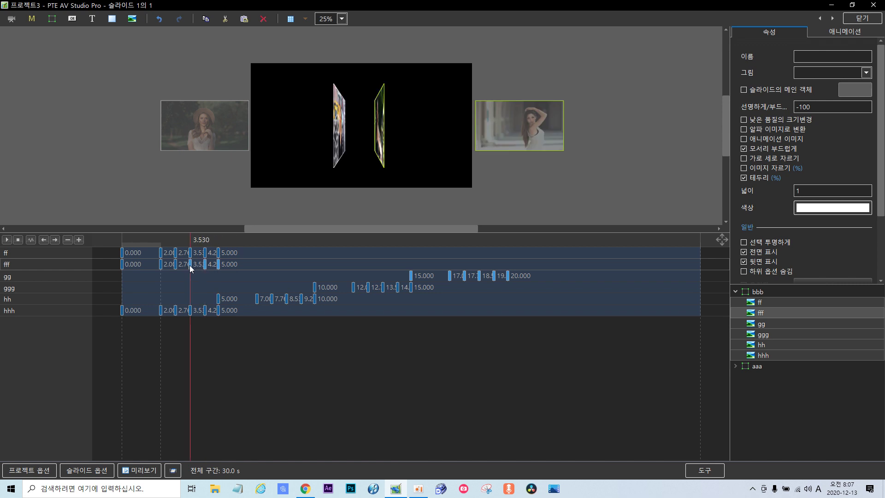
pyautogui.click(175, 265)
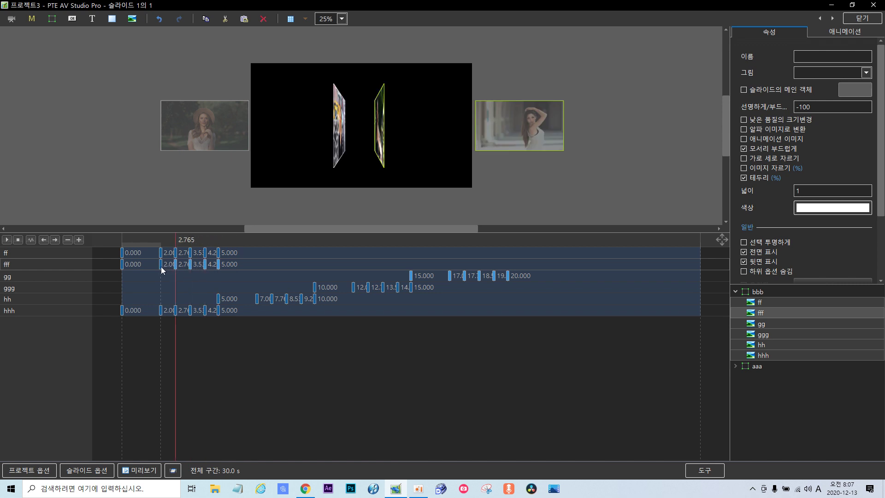
pyautogui.click(161, 265)
pyautogui.click(123, 265)
pyautogui.moveTo(123, 267); pyautogui.dragTo(202, 264)
pyautogui.hotkey('ctrl', 'z')
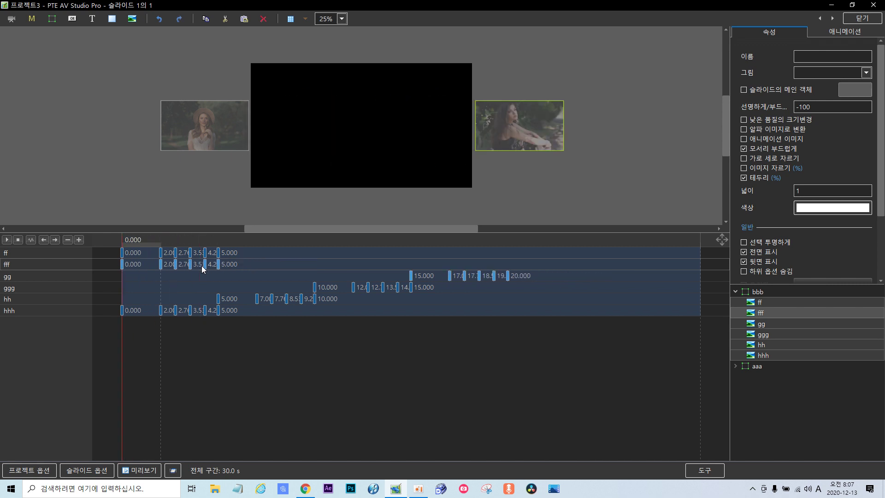
pyautogui.click(283, 270)
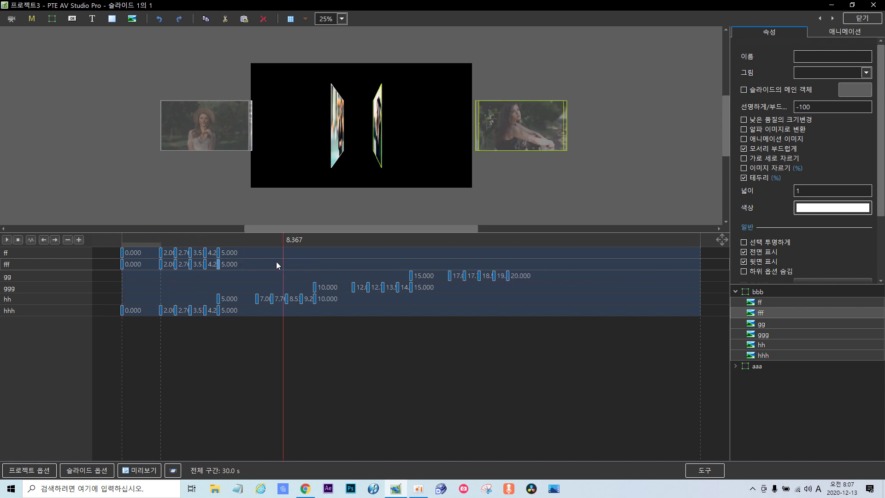
# Select all six of image fff's keyframes and shift them together so the first one starts at 20 seconds
pyautogui.click(190, 264)
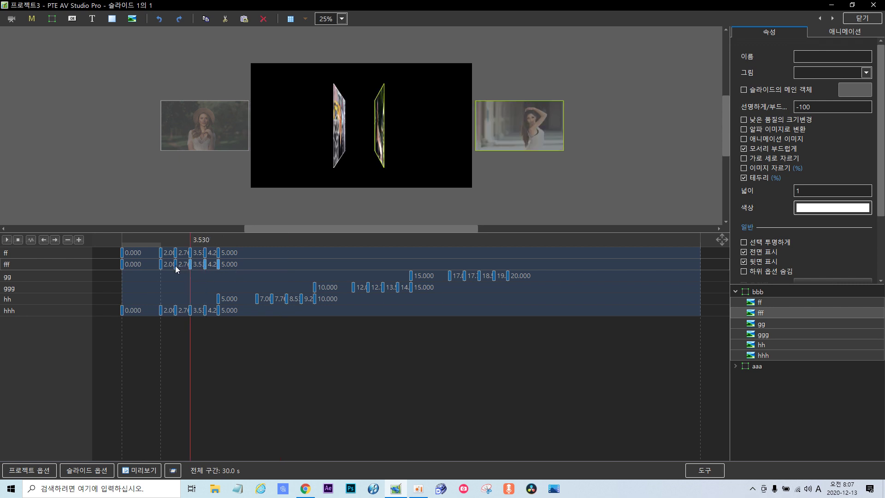
pyautogui.click(175, 265)
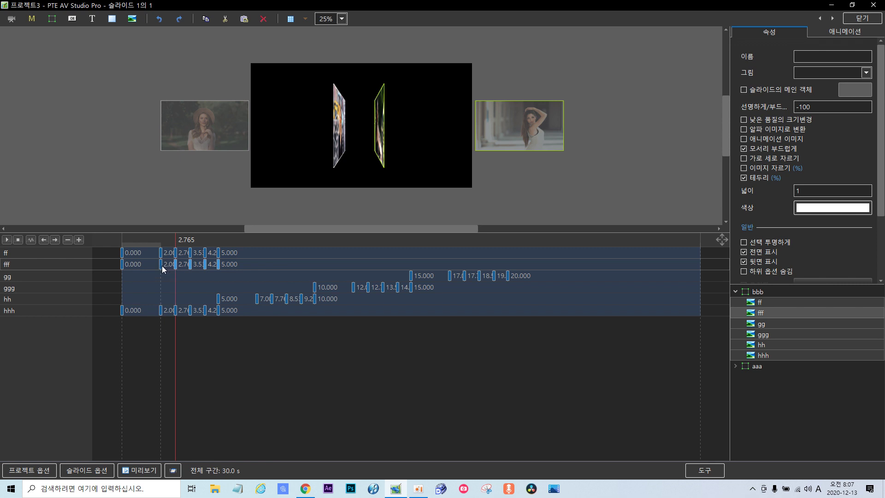
pyautogui.click(161, 266)
pyautogui.click(124, 265)
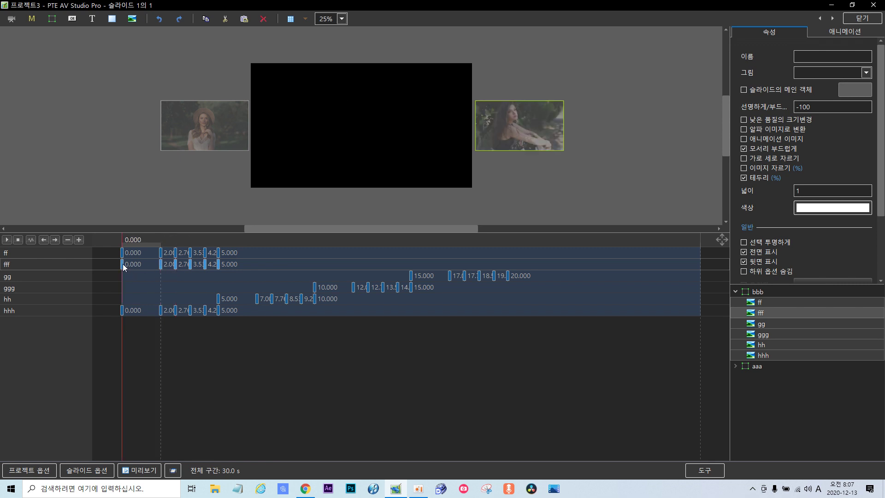
pyautogui.moveTo(124, 267); pyautogui.dragTo(507, 272)
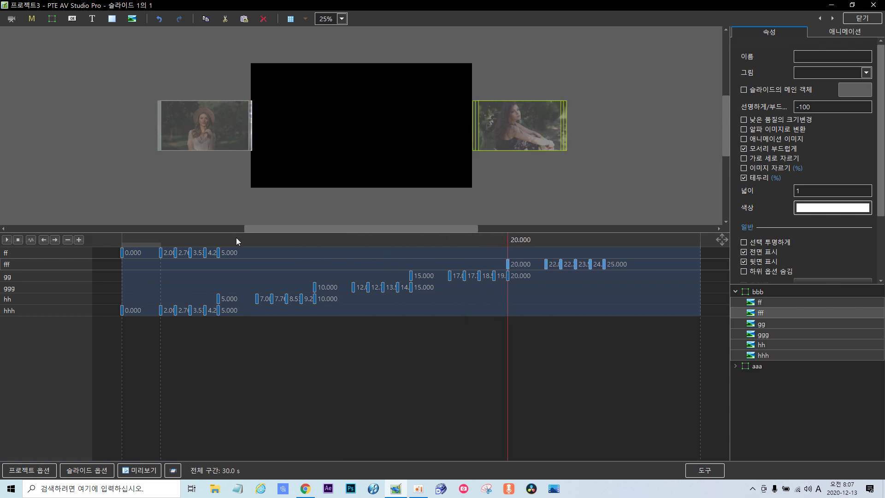
pyautogui.click(237, 241)
pyautogui.moveTo(236, 237); pyautogui.dragTo(218, 256)
pyautogui.click(218, 257)
pyautogui.click(205, 256)
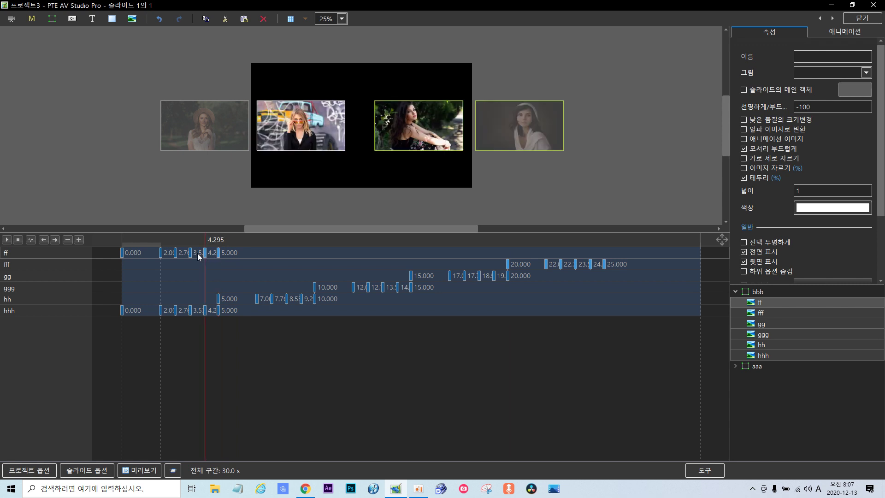
pyautogui.click(190, 255)
pyautogui.click(177, 254)
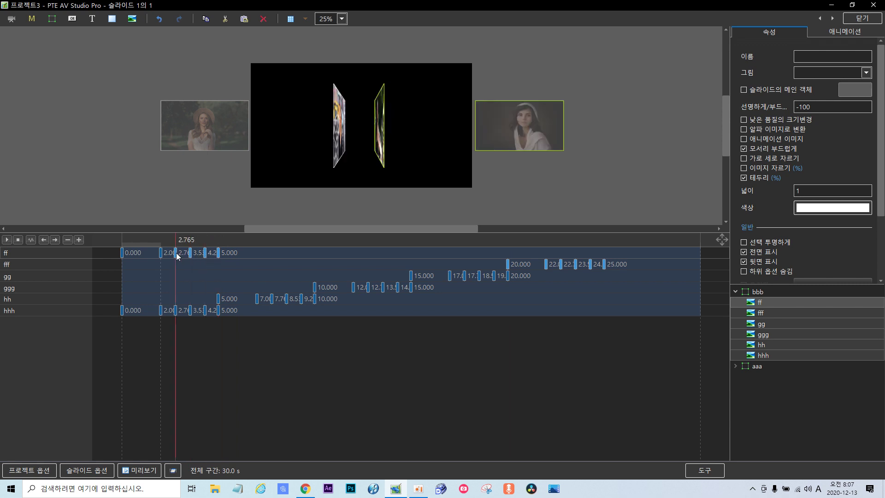
pyautogui.click(161, 256)
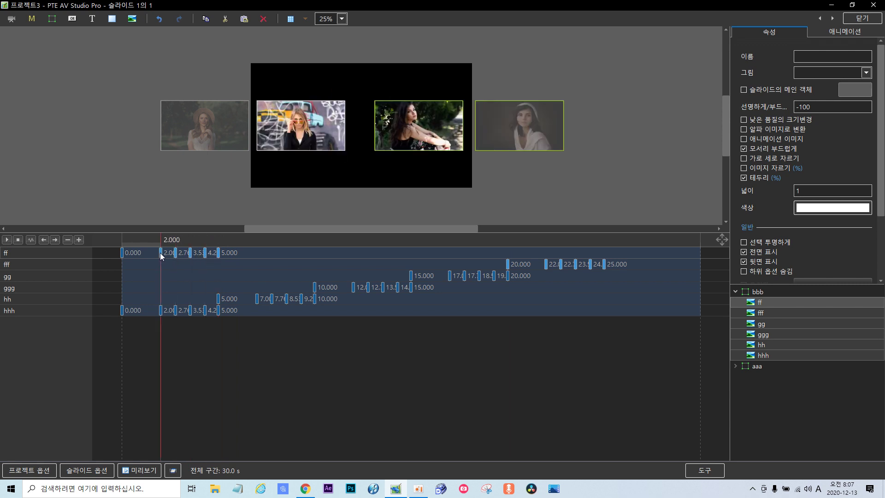
pyautogui.click(121, 255)
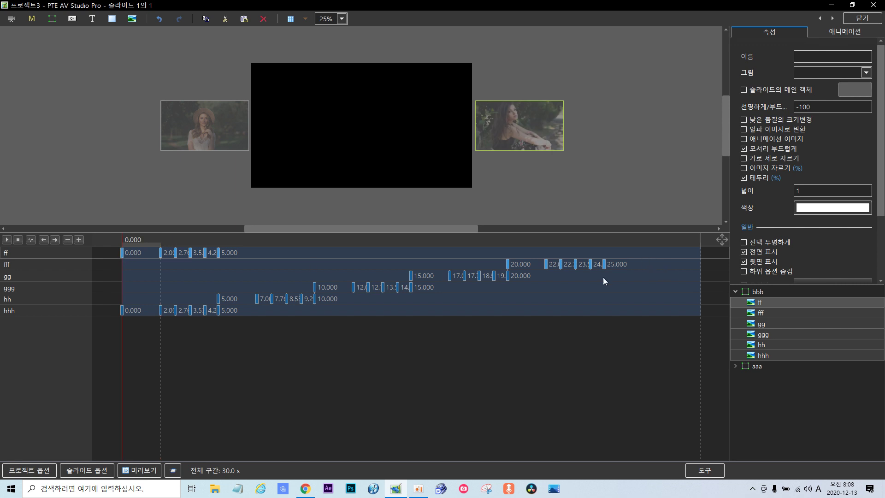
pyautogui.click(539, 339)
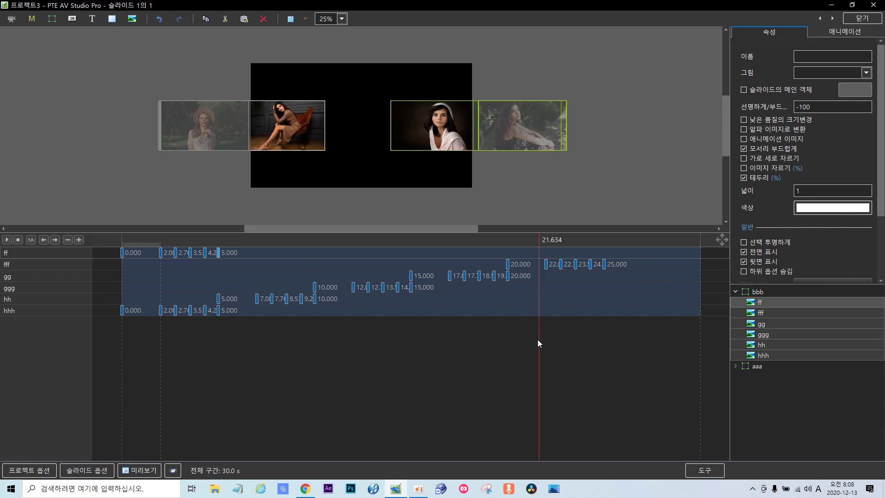
# Select all six of image ff's keyframes and shift them together so the first one starts at 25 seconds
pyautogui.click(205, 252)
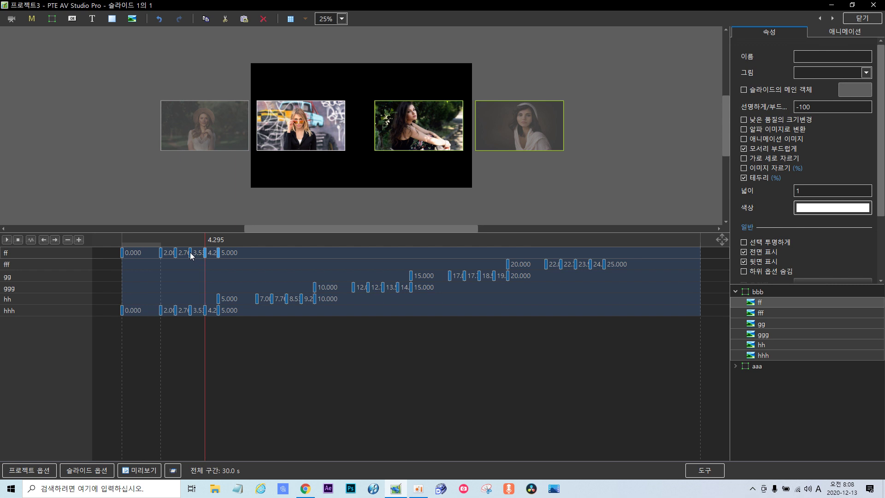
pyautogui.click(190, 254)
pyautogui.click(176, 254)
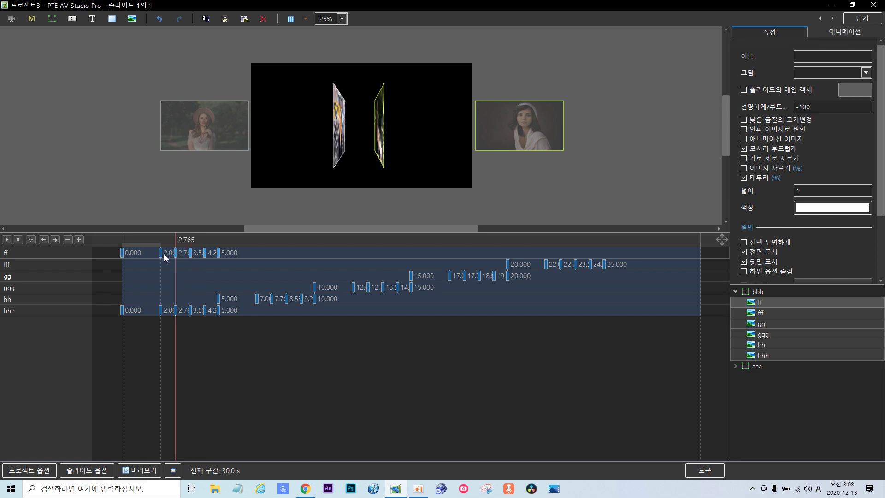
pyautogui.click(160, 254)
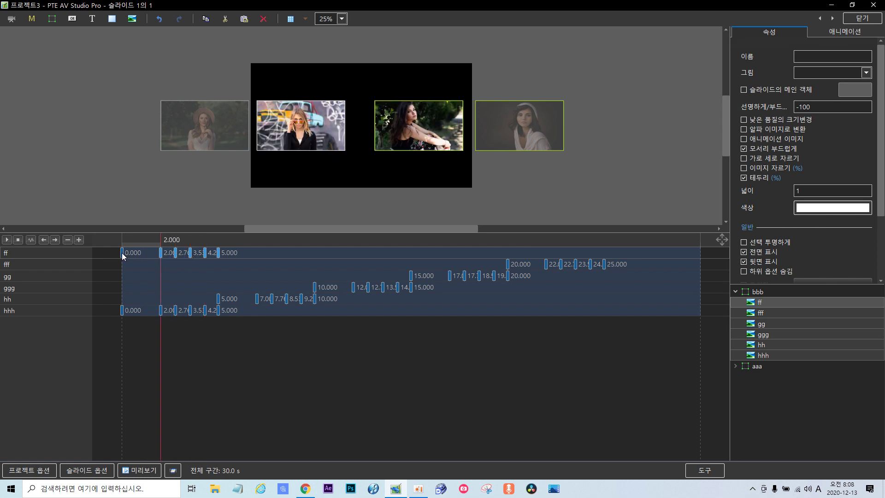
pyautogui.moveTo(121, 253); pyautogui.dragTo(605, 254)
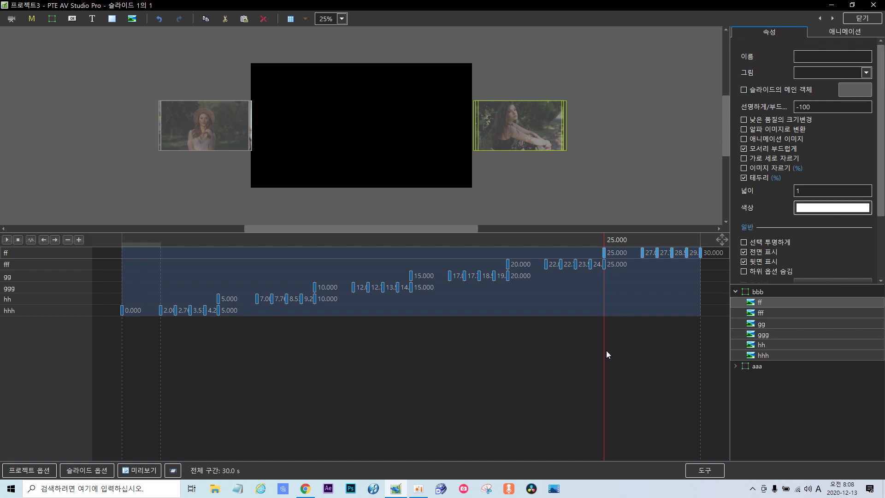
# Play the slide's animation briefly from 0 seconds and pause it
pyautogui.press('Home')
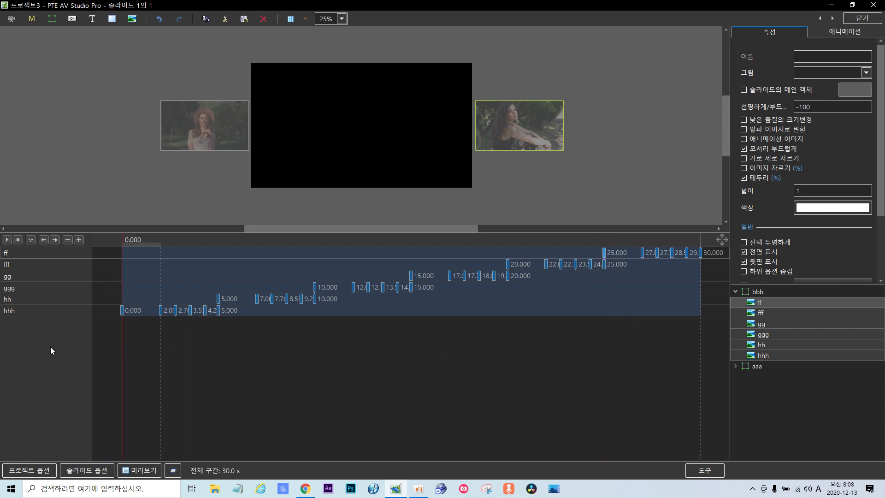
pyautogui.click(7, 240)
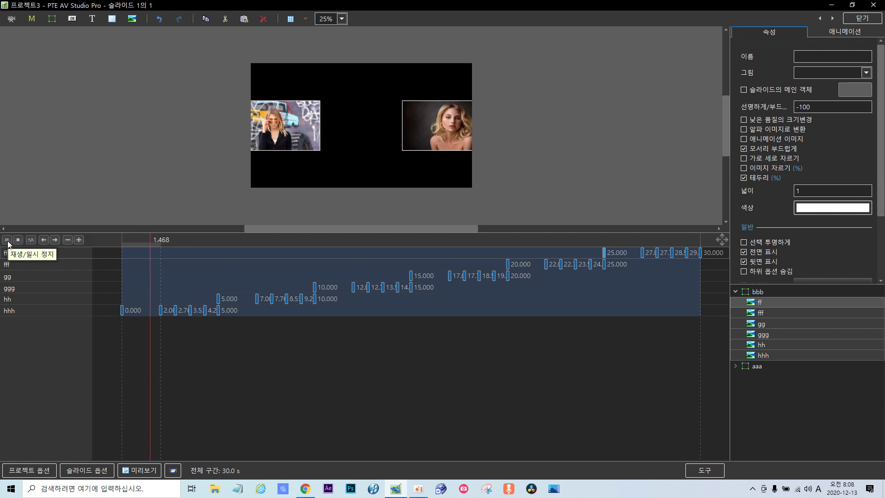
pyautogui.click(8, 243)
# Set the canvas zoom to 50% and make the preview area taller by shrinking the timeline
pyautogui.click(344, 20)
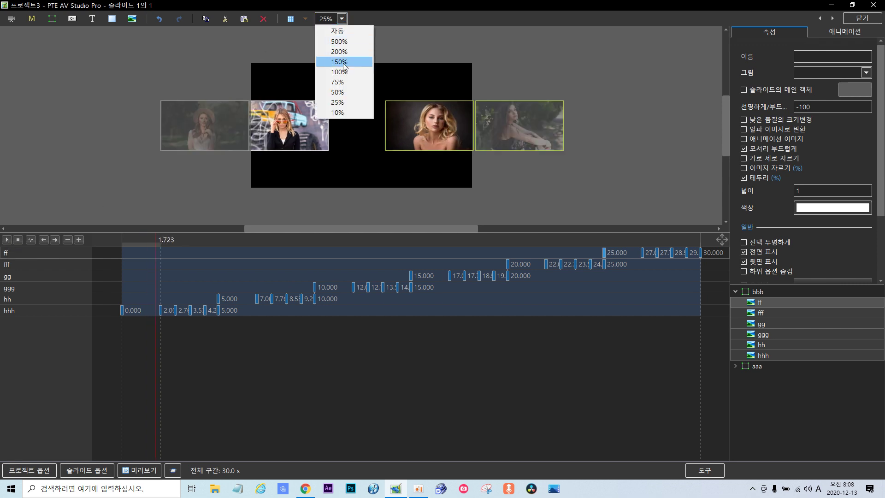
pyautogui.click(344, 93)
pyautogui.moveTo(363, 233); pyautogui.dragTo(363, 319)
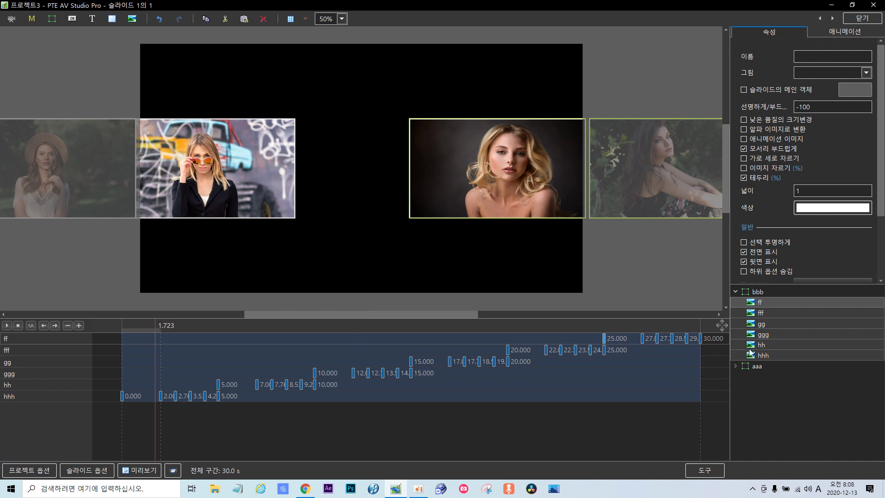
# Select and collapse frame bbb, and play the animation on to about 14.5 seconds to check the image succession
pyautogui.click(755, 293)
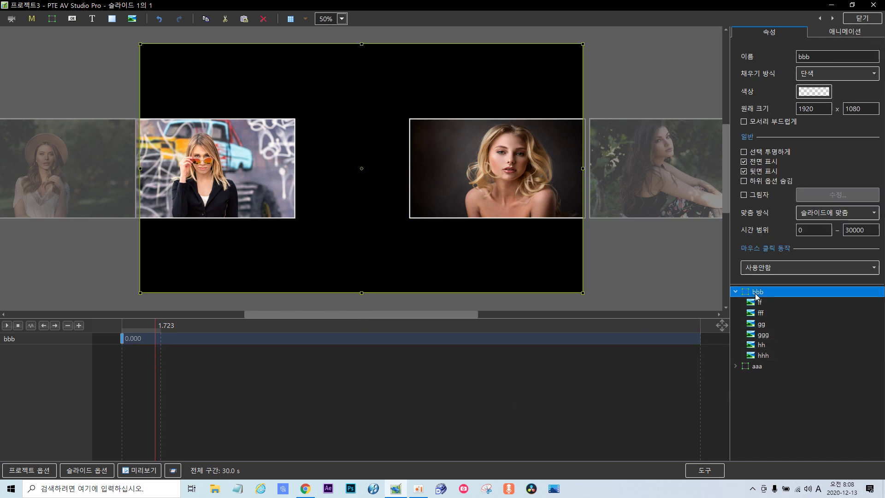
pyautogui.click(736, 292)
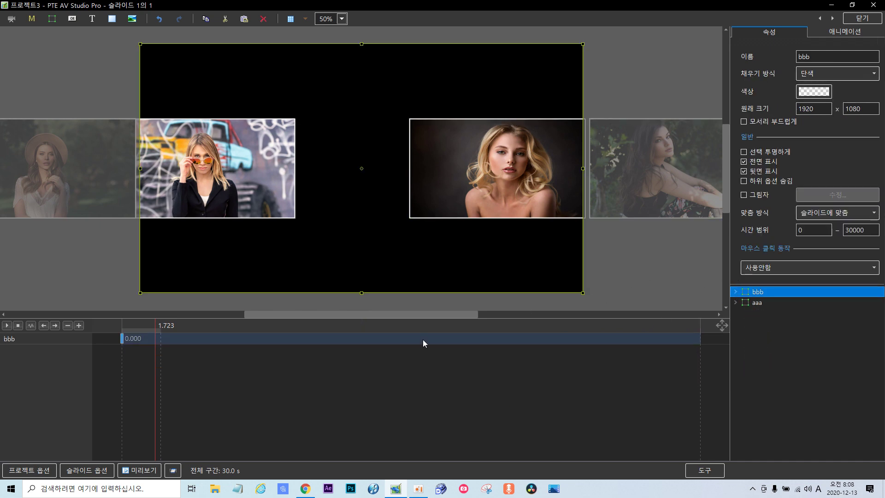
pyautogui.click(7, 327)
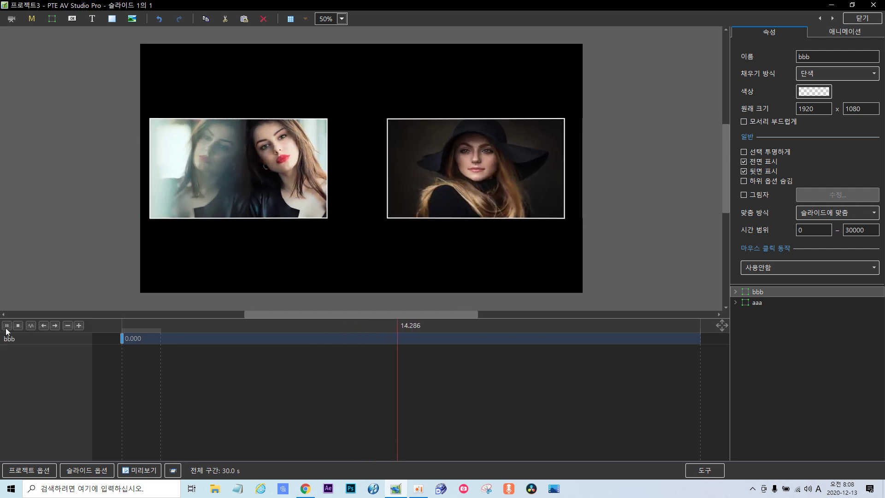
pyautogui.click(6, 326)
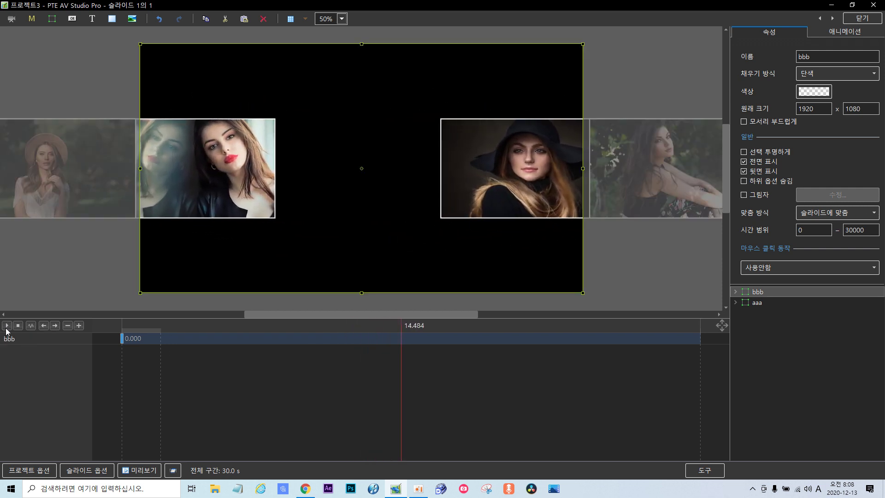
# Expand frame aaa to check its images, collapse it again and clear the object selection
pyautogui.click(760, 303)
pyautogui.click(761, 295)
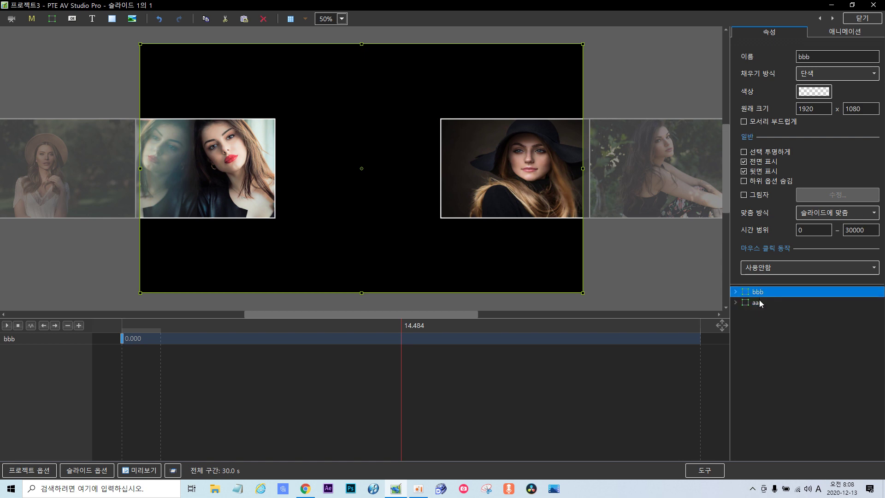
pyautogui.click(760, 303)
pyautogui.click(737, 303)
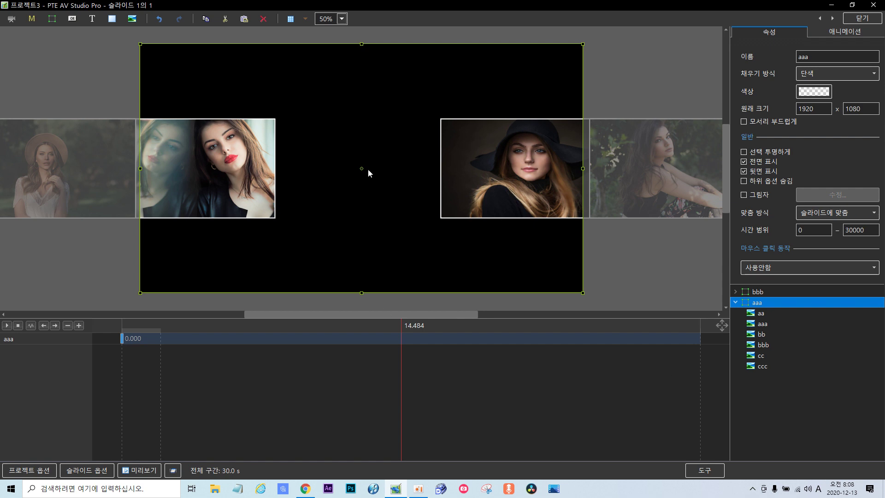
pyautogui.click(736, 303)
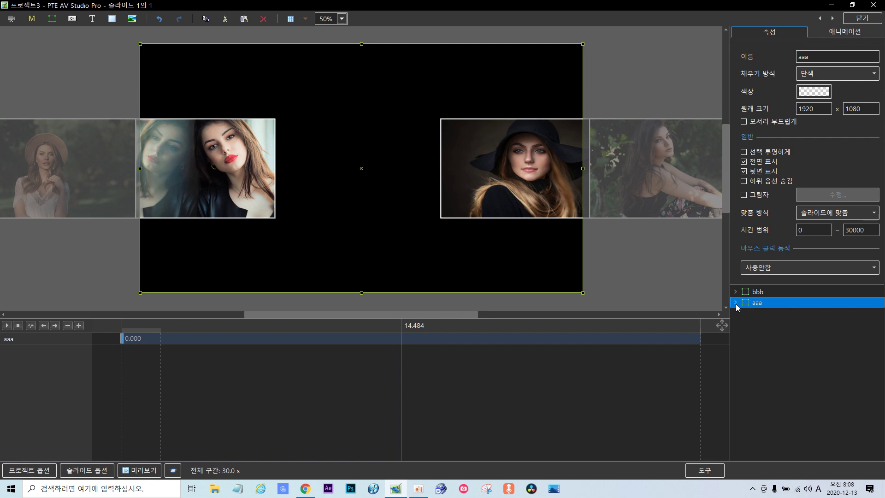
pyautogui.click(761, 326)
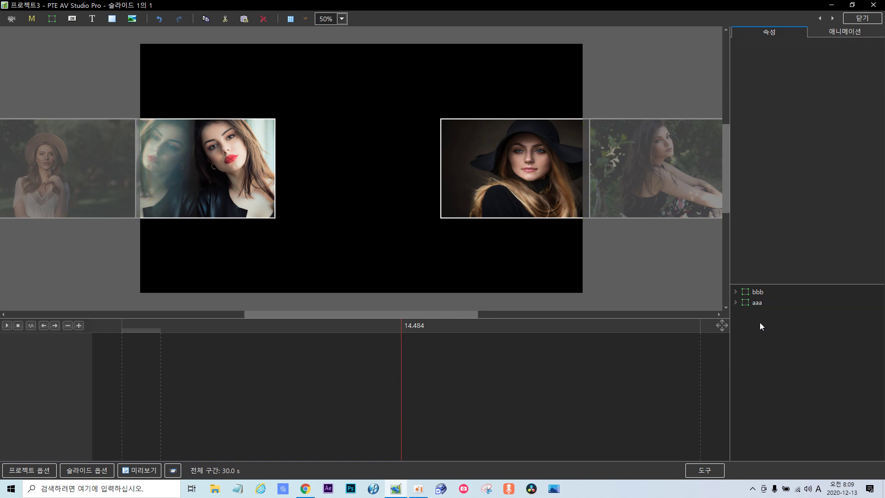
# Add the wood-plank image aa-aa from the bg folder and send it behind frames bbb and aaa as the background
pyautogui.click(130, 21)
pyautogui.click(47, 34)
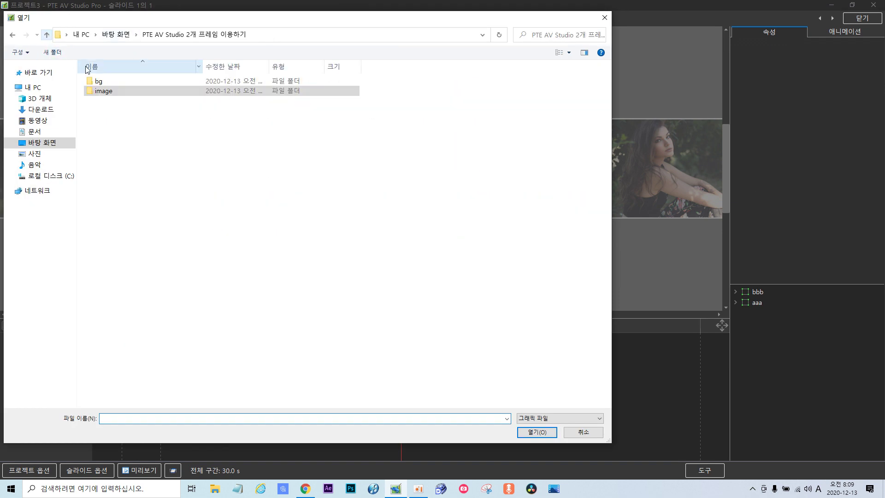
pyautogui.doubleClick(100, 82)
pyautogui.click(112, 93)
pyautogui.doubleClick(112, 93)
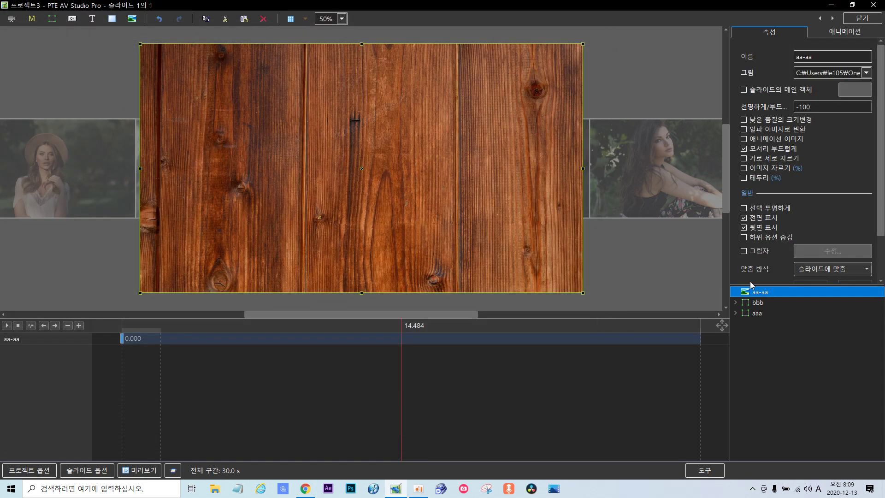
pyautogui.hotkey('ctrl', 'Down')
pyautogui.hotkey('ctrl', 'Down')
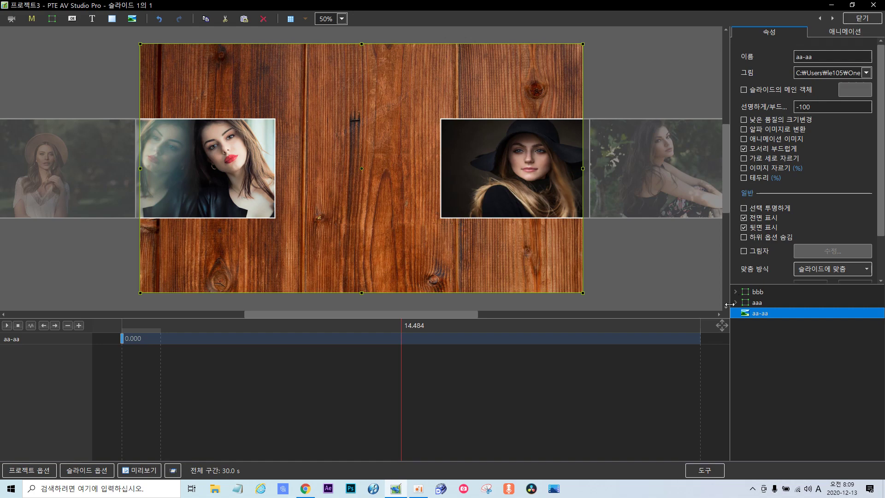
# Play the whole 30-second animation from 0 seconds over the wood background, and move the playhead back to about 25.4 seconds
pyautogui.moveTo(401, 371); pyautogui.dragTo(92, 379)
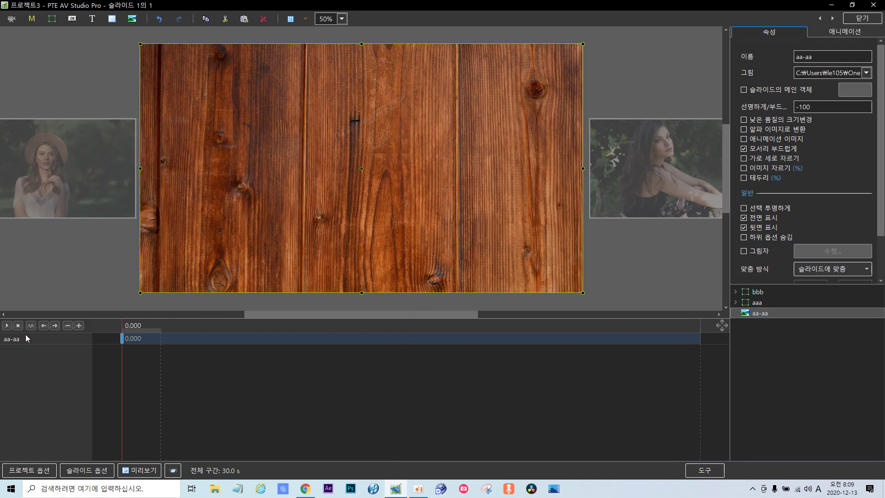
pyautogui.click(6, 325)
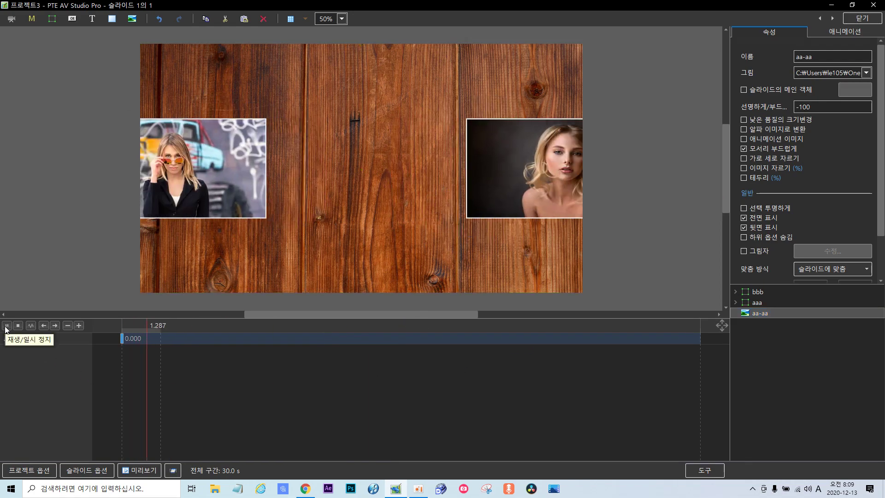
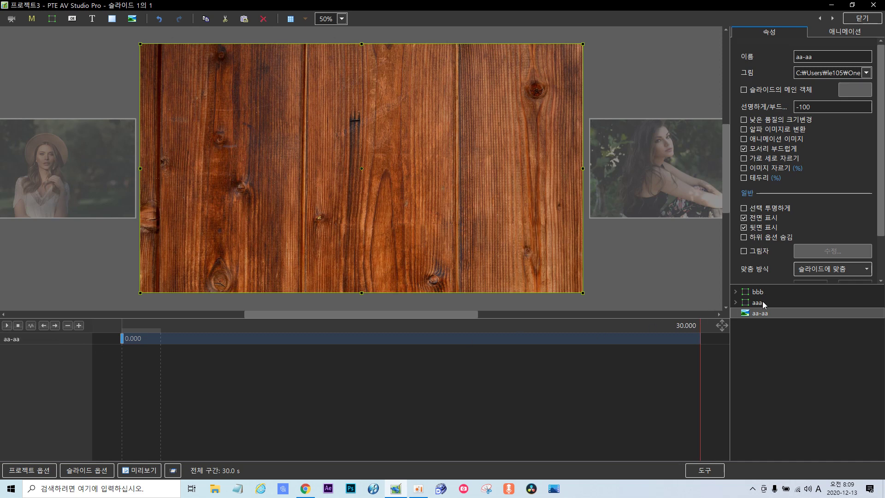
pyautogui.moveTo(698, 372); pyautogui.dragTo(611, 376)
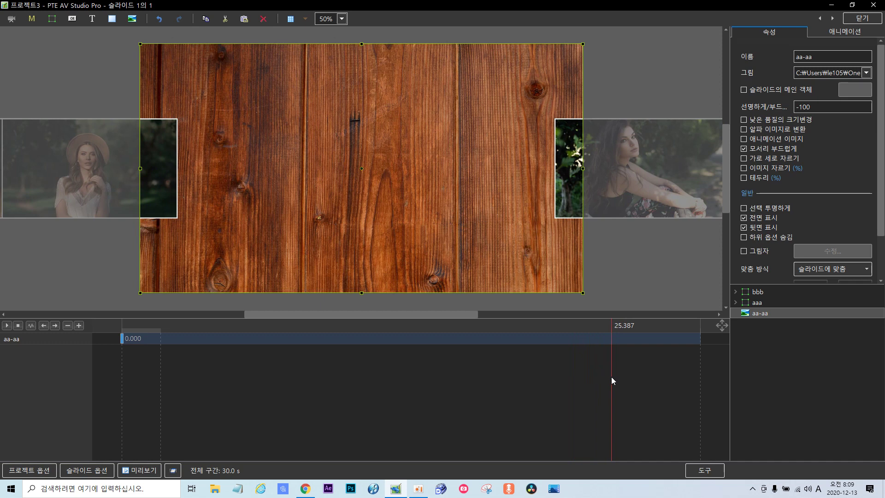